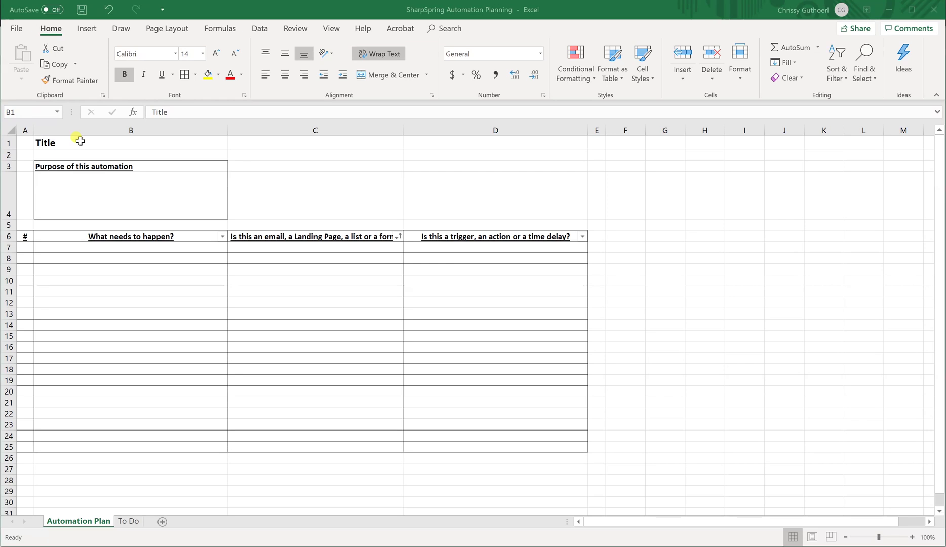
# - Enter "Warranty Registration" under the Title in B2 and "Customer must register warranty after purchase." as the automation's purpose in B4
pyautogui.click(77, 141)
pyautogui.click(58, 152)
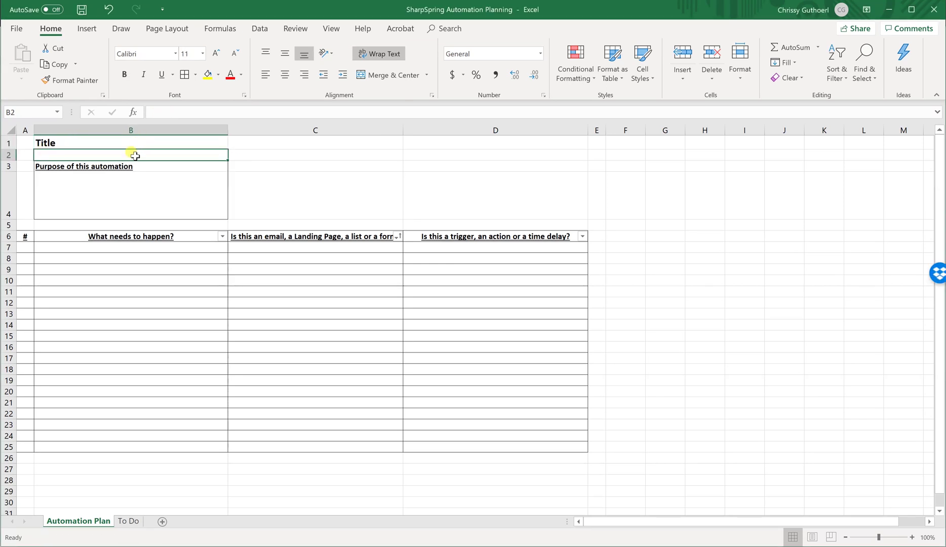
pyautogui.write('Warranty Registration')
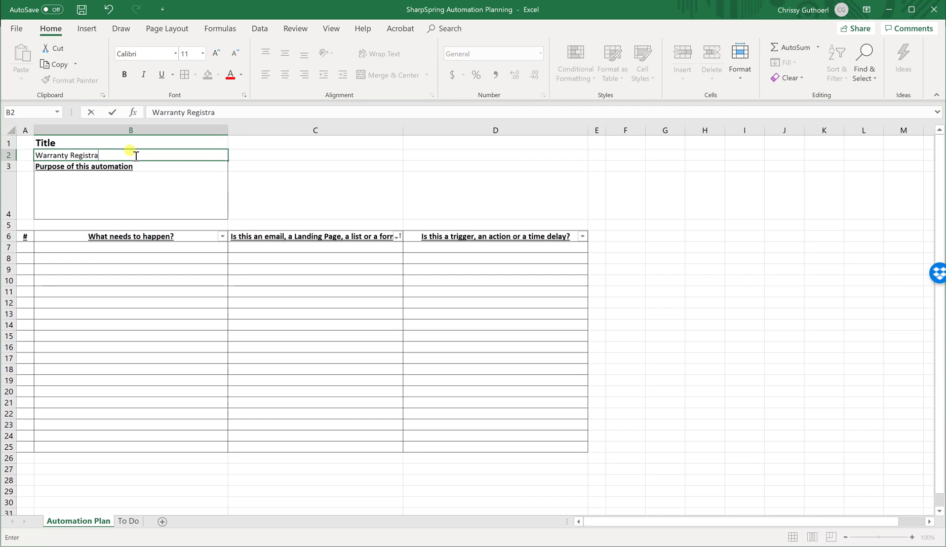
pyautogui.click(165, 177)
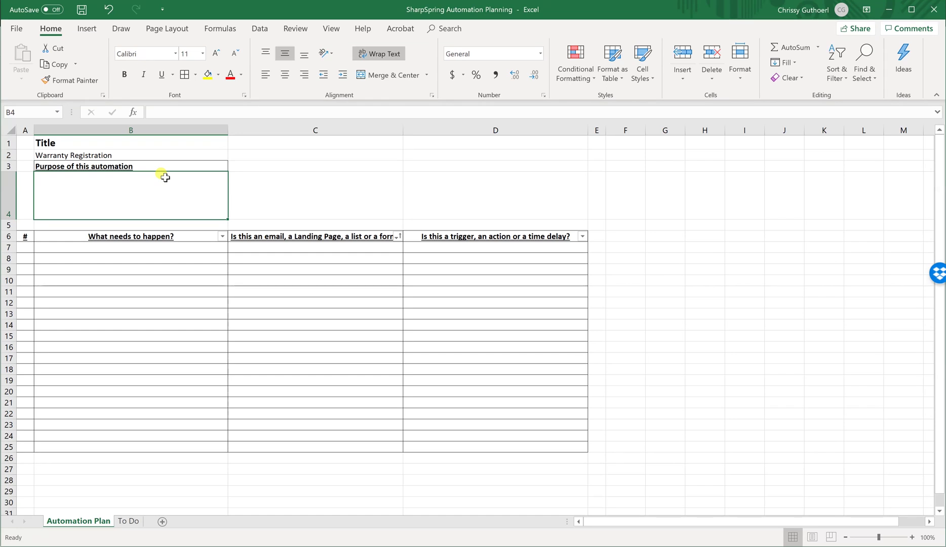
pyautogui.write('Customer must register warranty after purchase')
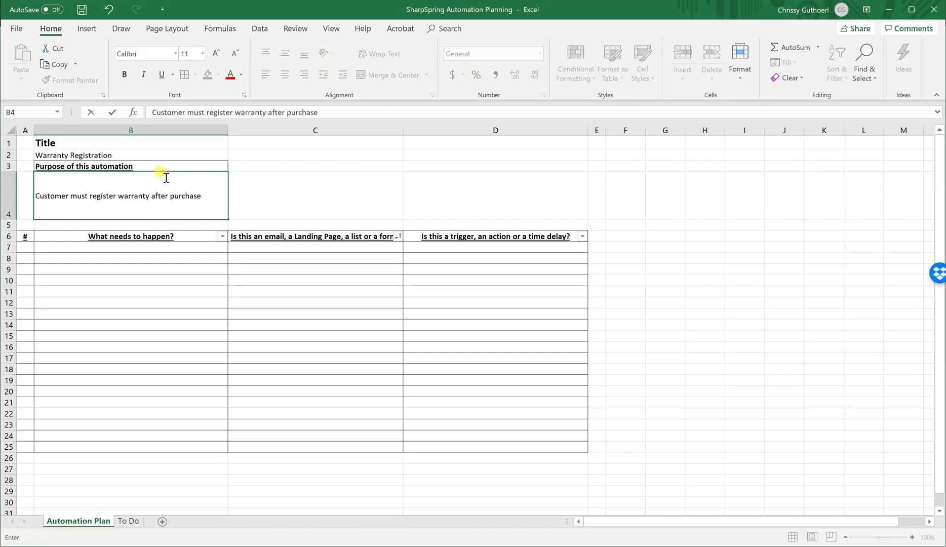
pyautogui.write('.')
# - Number the plan rows 1 to 14 down the # column, from A7 to A20
pyautogui.click(27, 246)
pyautogui.write('1')
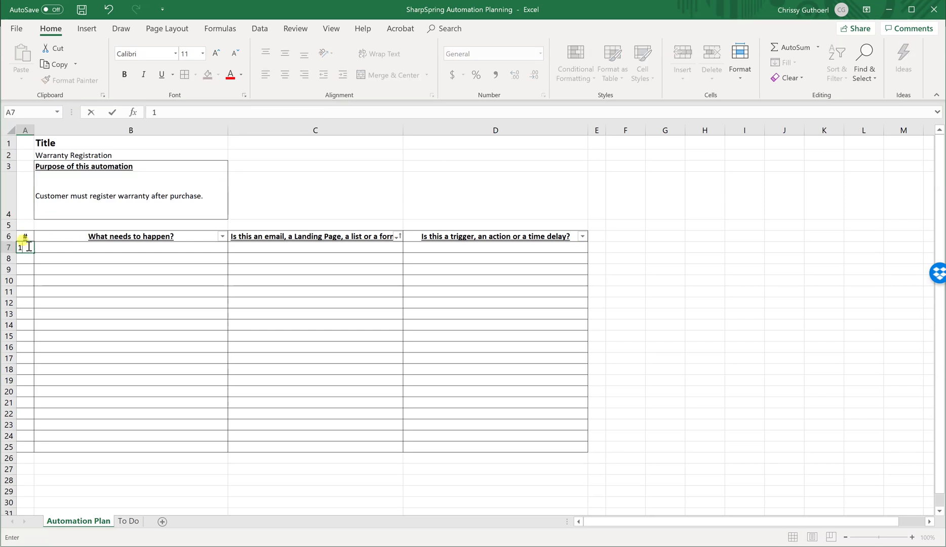
pyautogui.press('Return')
pyautogui.write('2')
pyautogui.press('Return')
pyautogui.write('3')
pyautogui.press('Return')
pyautogui.write('4')
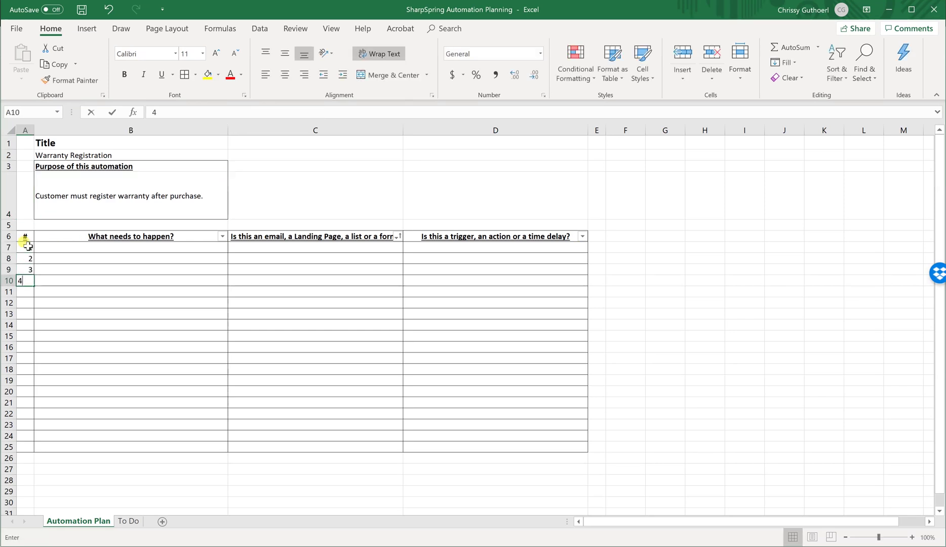
pyautogui.press('Return')
pyautogui.write('5 6 7 8 9')
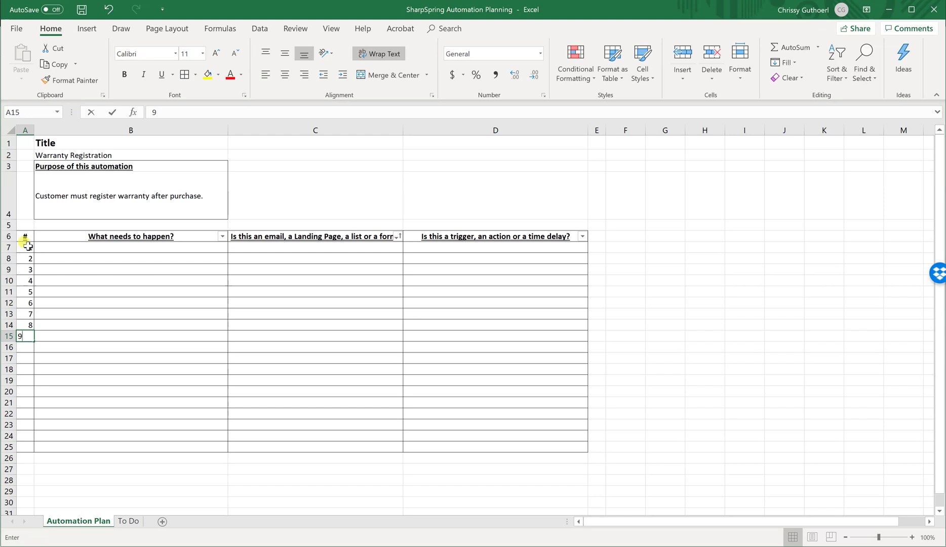
pyautogui.write(' 10 11')
pyautogui.press('Return')
pyautogui.write('12')
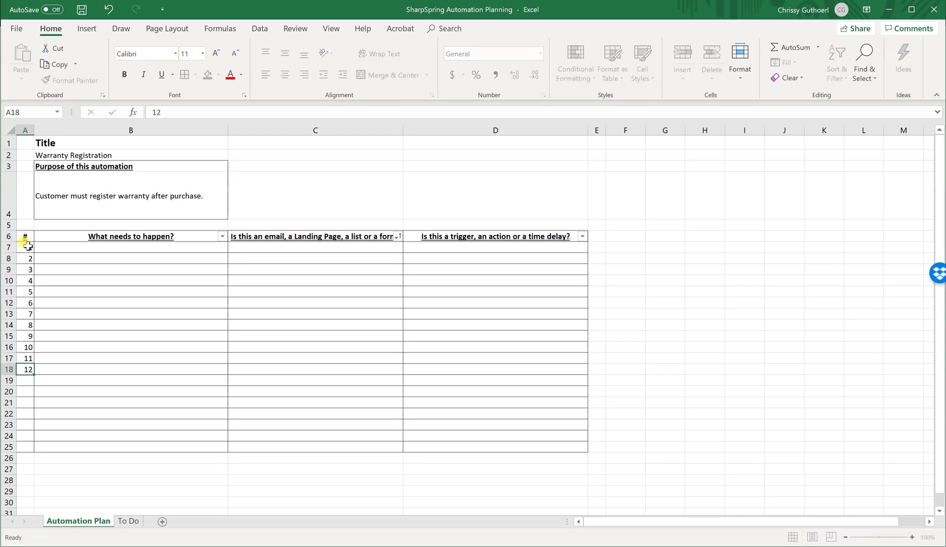
pyautogui.press('Return')
pyautogui.write('13')
pyautogui.press('Return')
pyautogui.write('14')
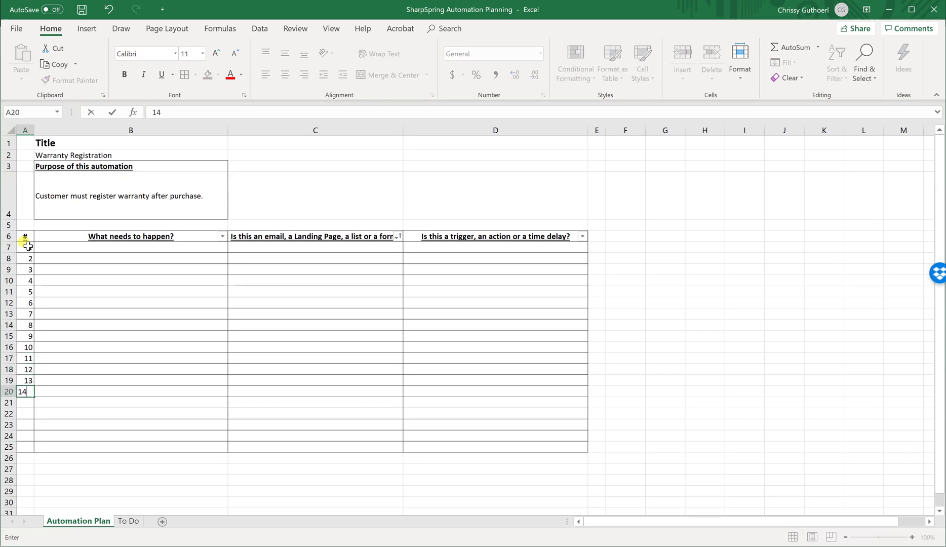
pyautogui.press('Return')
# - Reapply the header row's filter so that it includes the # column header in A6
pyautogui.click(81, 246)
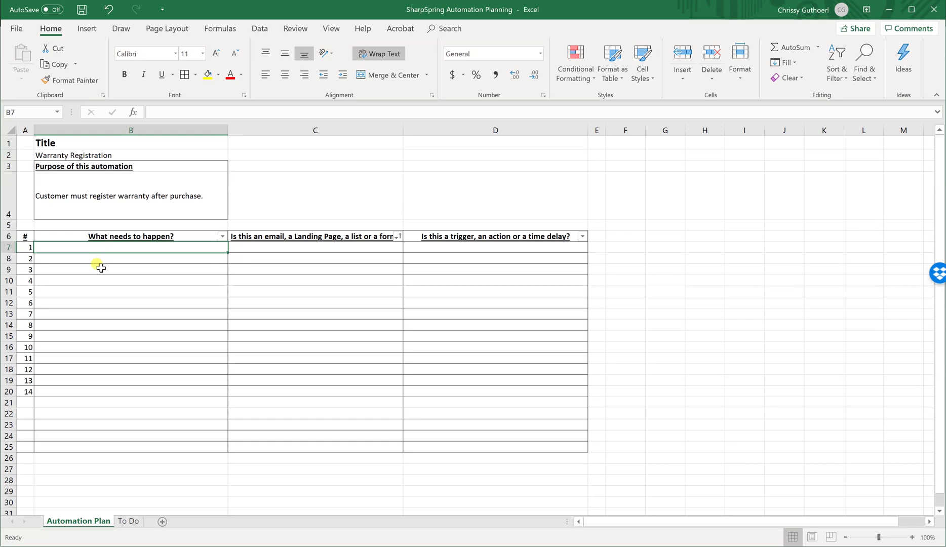
pyautogui.click(19, 235)
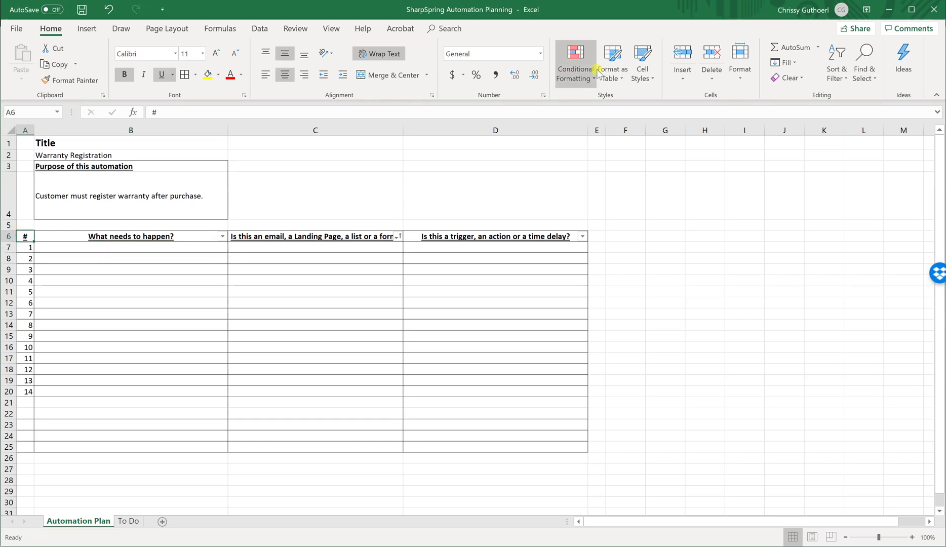
# - Fill in "Customer purchases product" in B7 and "Add to list All Customers" in B8 as the first two things that need to happen
pyautogui.click(106, 248)
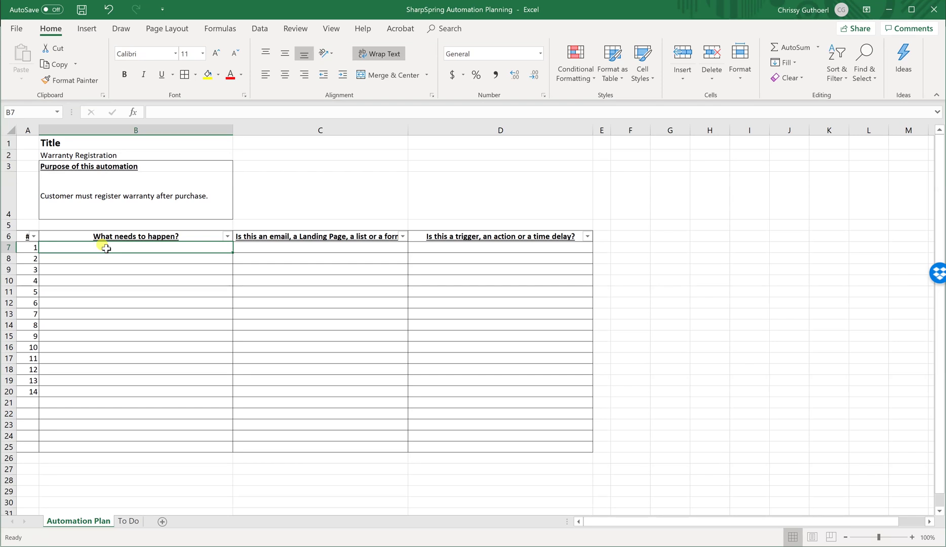
pyautogui.write('Customer purcha')
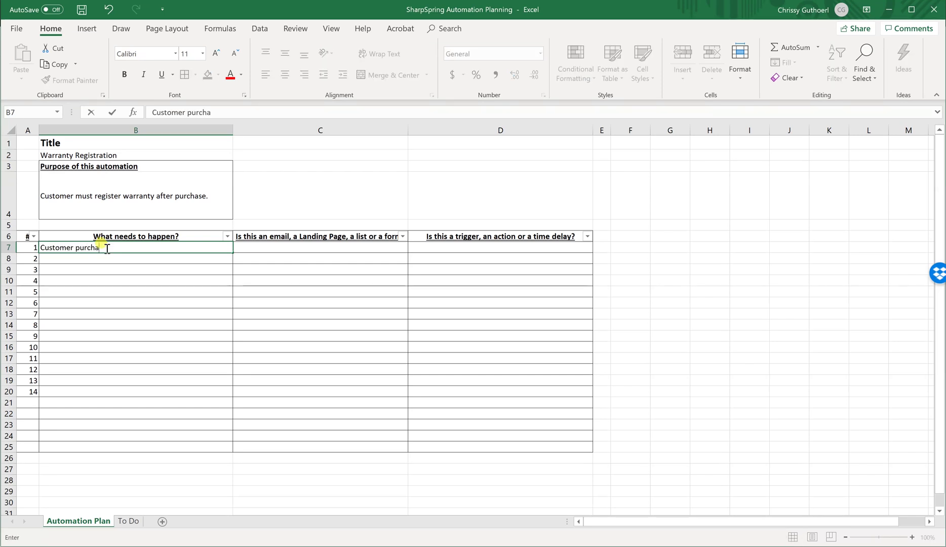
pyautogui.write('ses product')
pyautogui.press('Tab')
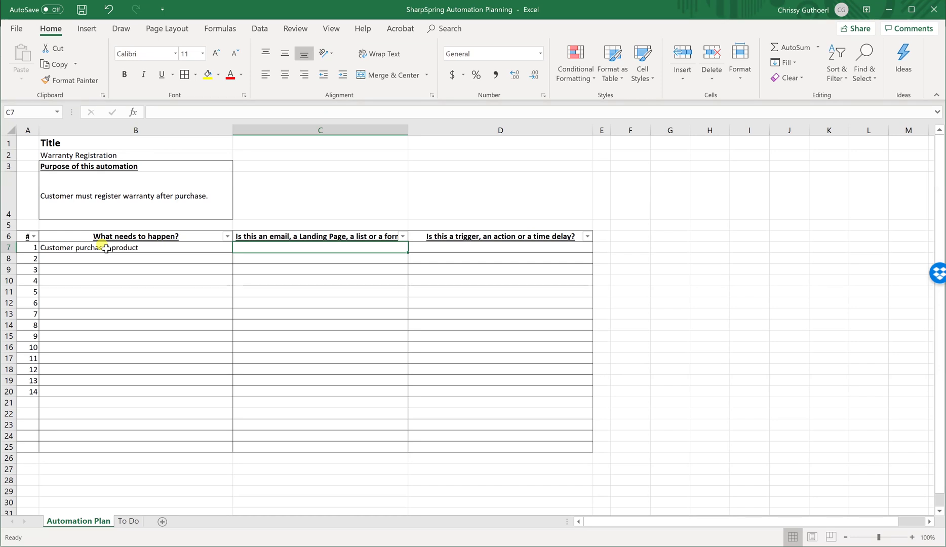
pyautogui.click(89, 259)
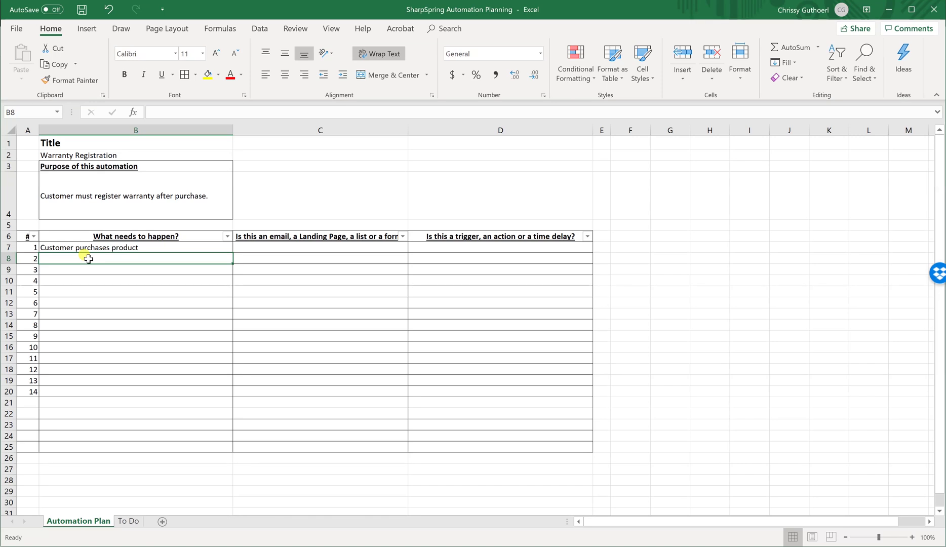
pyautogui.write('Add to list All Cus')
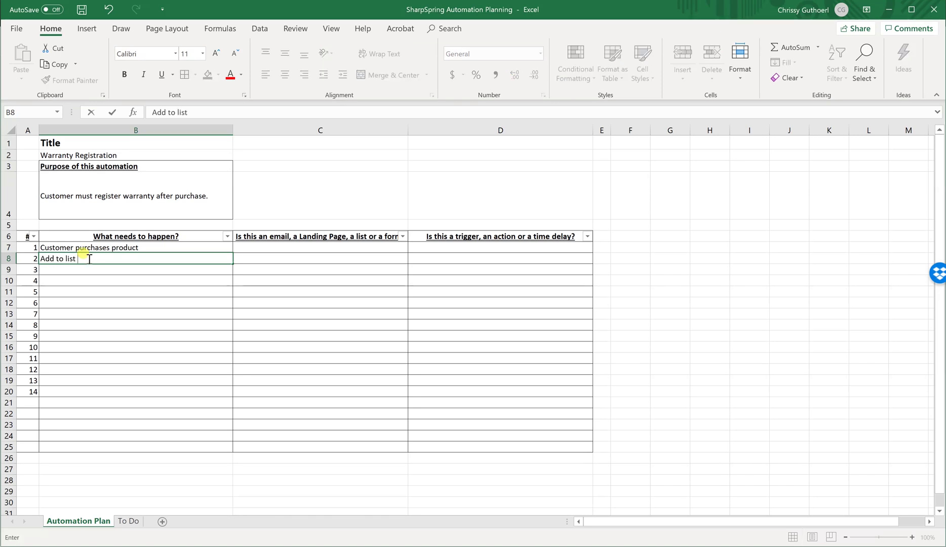
pyautogui.write('tomers')
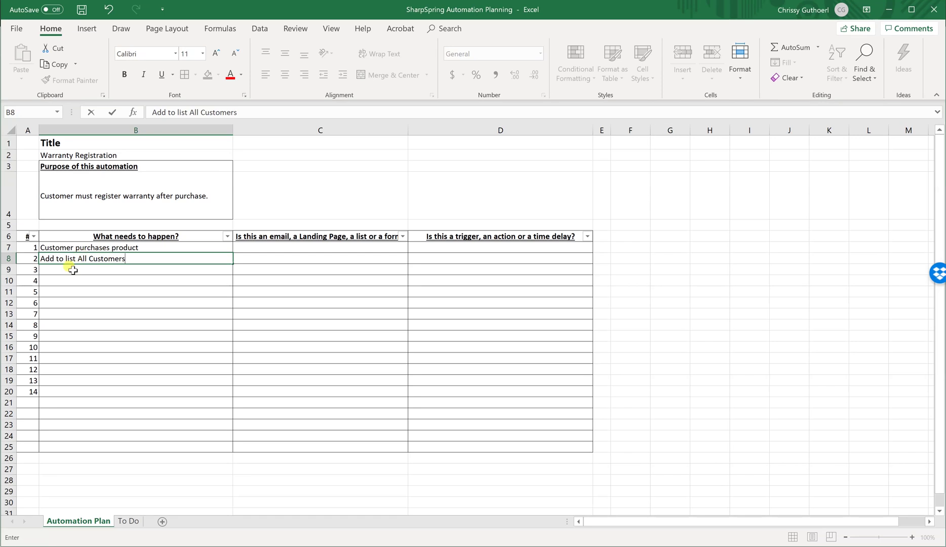
# - Enter "Add to a list Newsletter" in B9 and "Wait a week" in B10
pyautogui.click(71, 270)
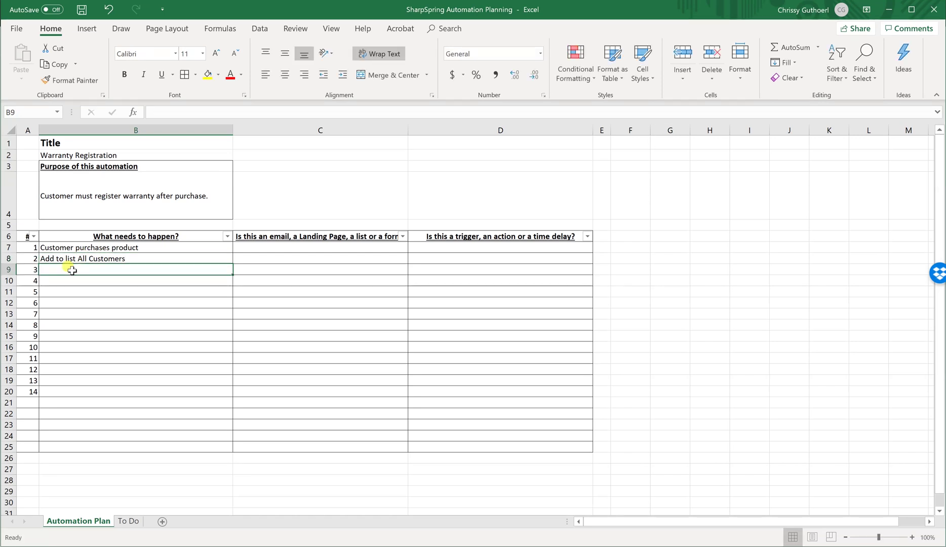
pyautogui.write('Add ')
pyautogui.write('to a lis')
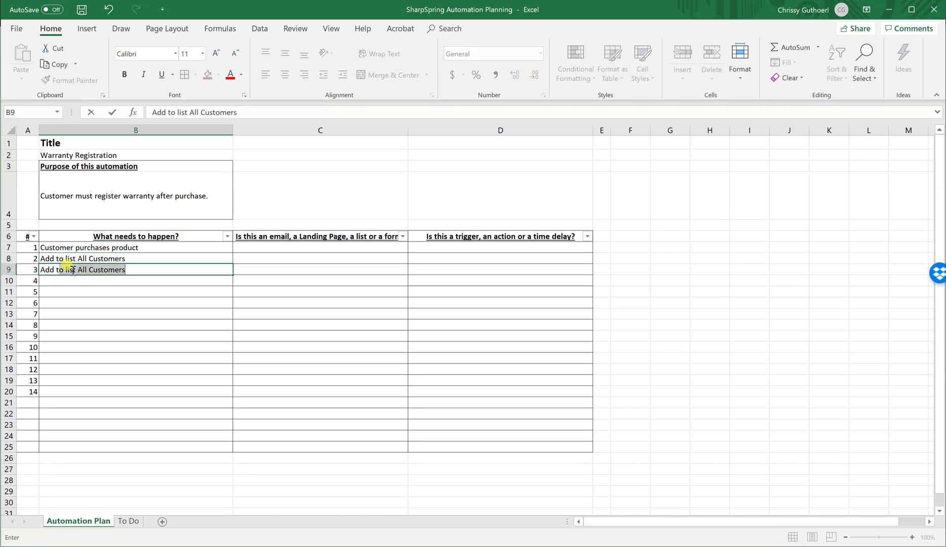
pyautogui.write('t ')
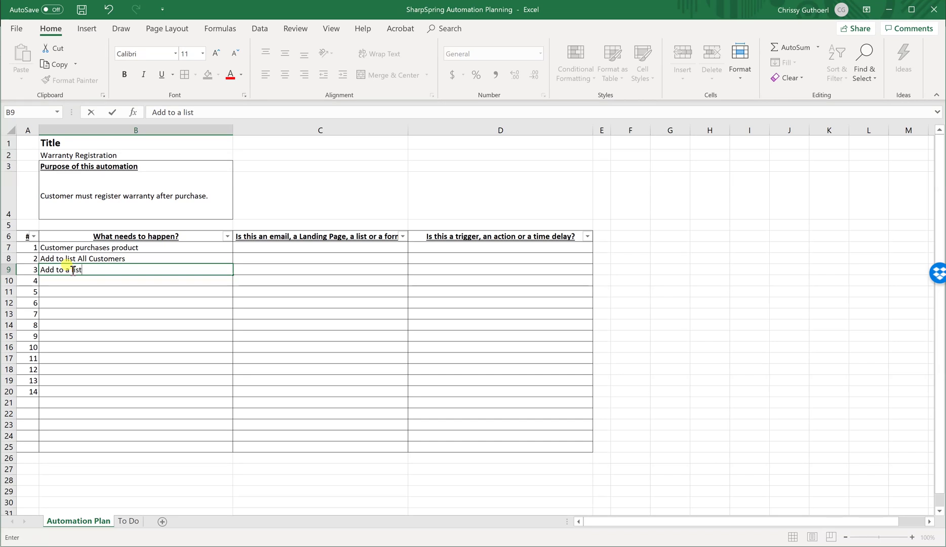
pyautogui.write('Newsletter')
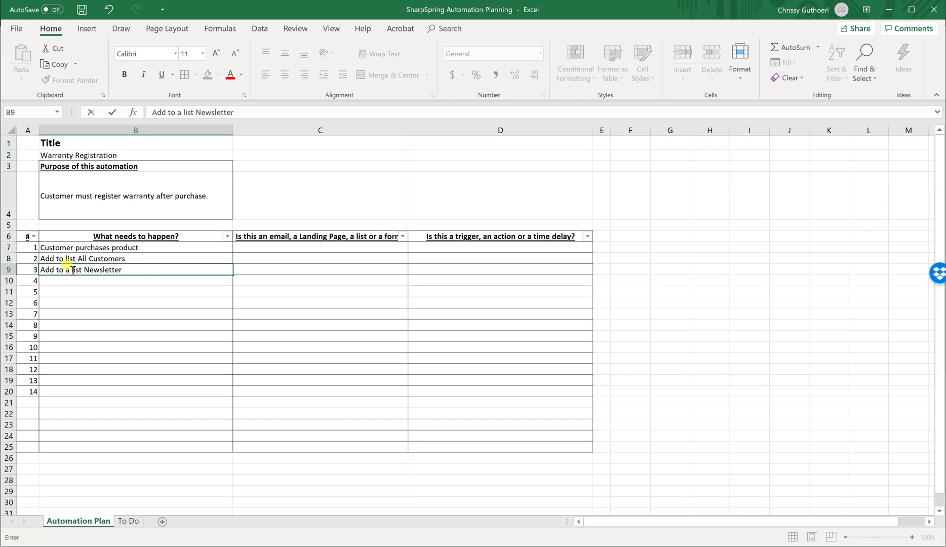
pyautogui.press('Return')
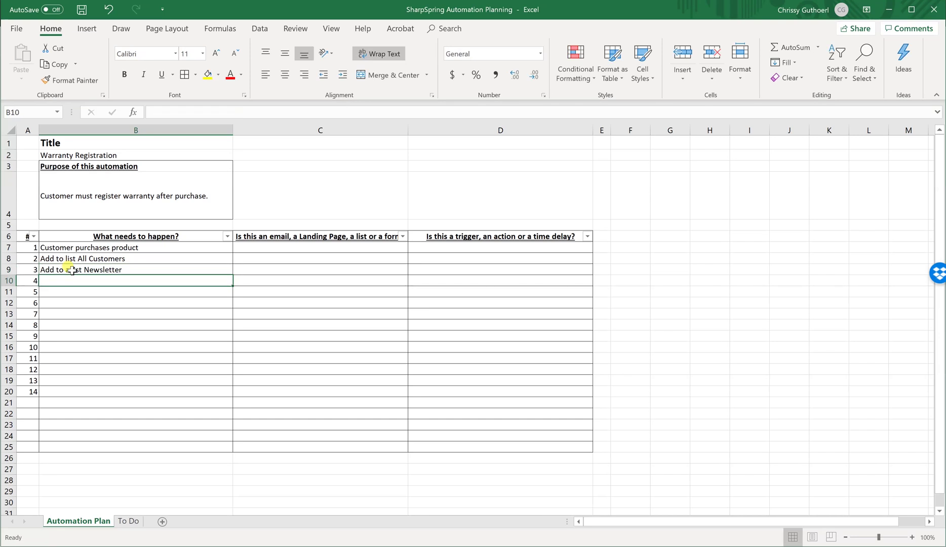
pyautogui.write('Wait')
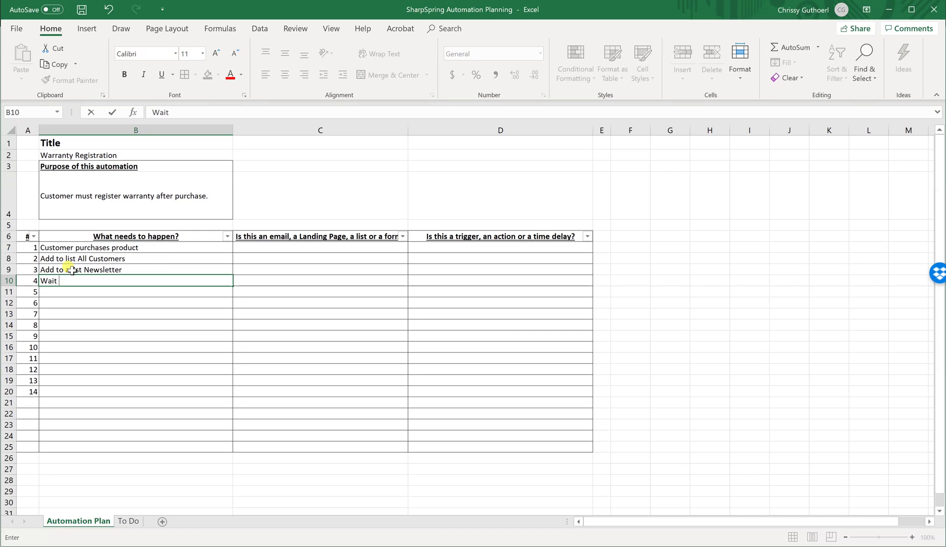
pyautogui.write('eek')
pyautogui.press('Return')
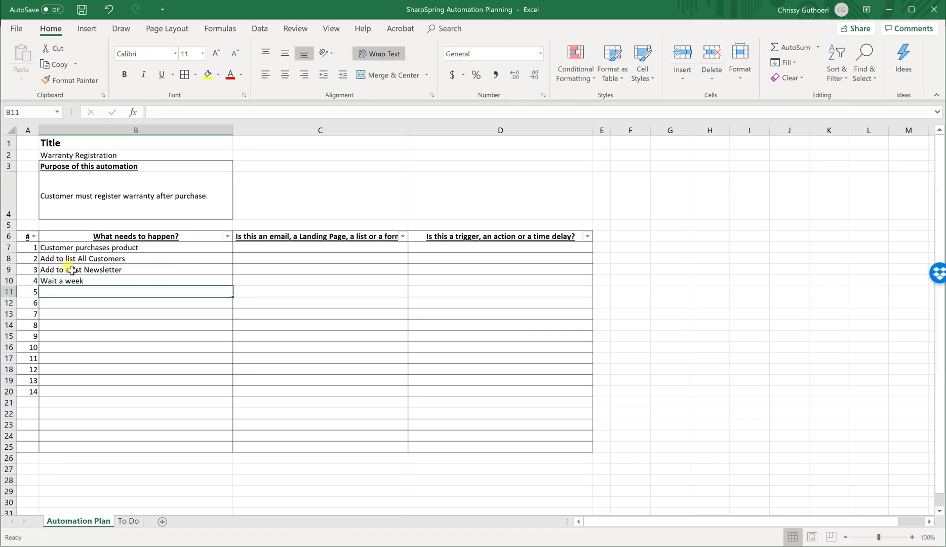
# - Enter "Send thank you email" in B11 and "Click to landing page" in B12
pyautogui.write('Send th')
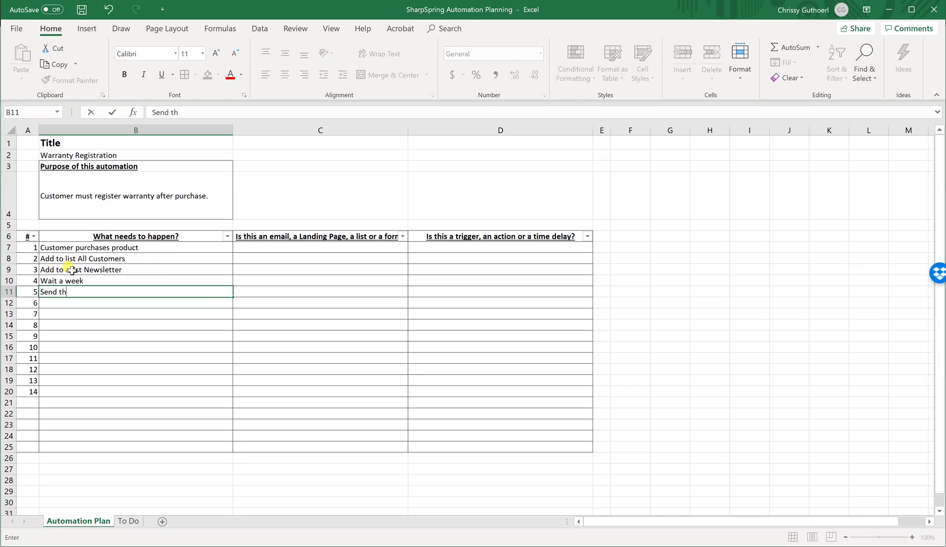
pyautogui.write('ank you email')
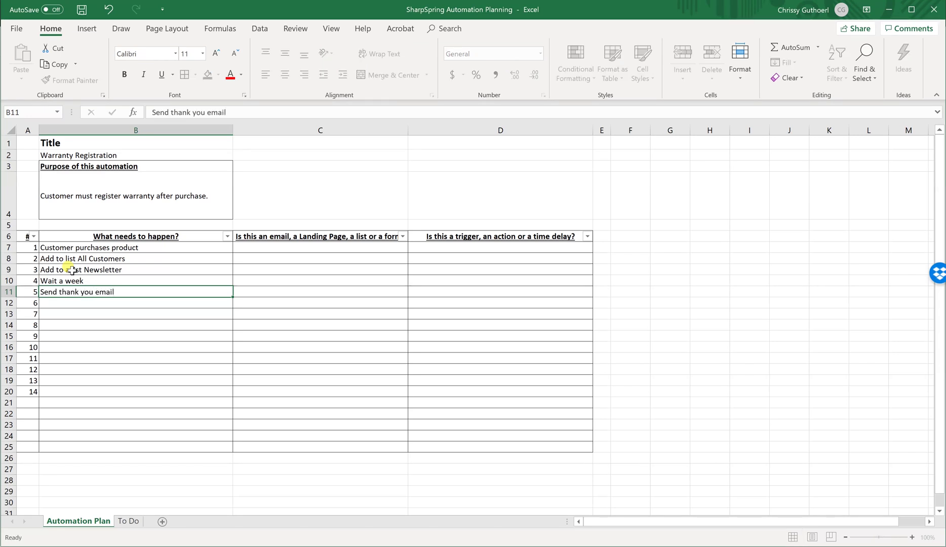
pyautogui.press('Return')
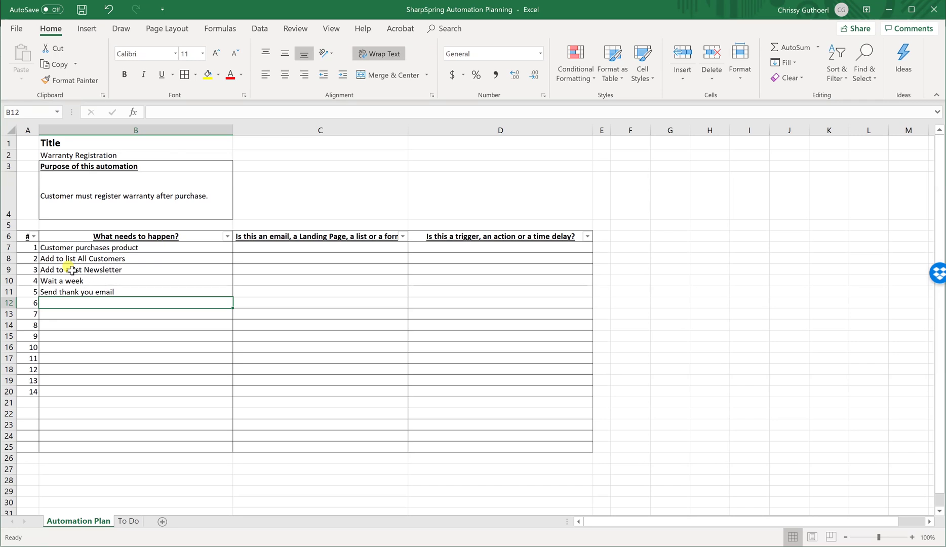
pyautogui.write('Cl')
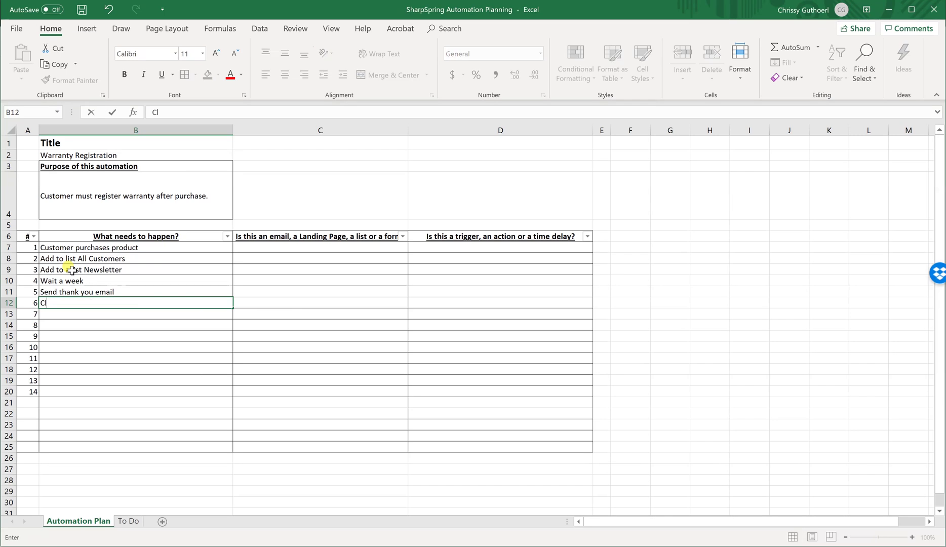
pyautogui.write('ick to landing page')
pyautogui.press('Return')
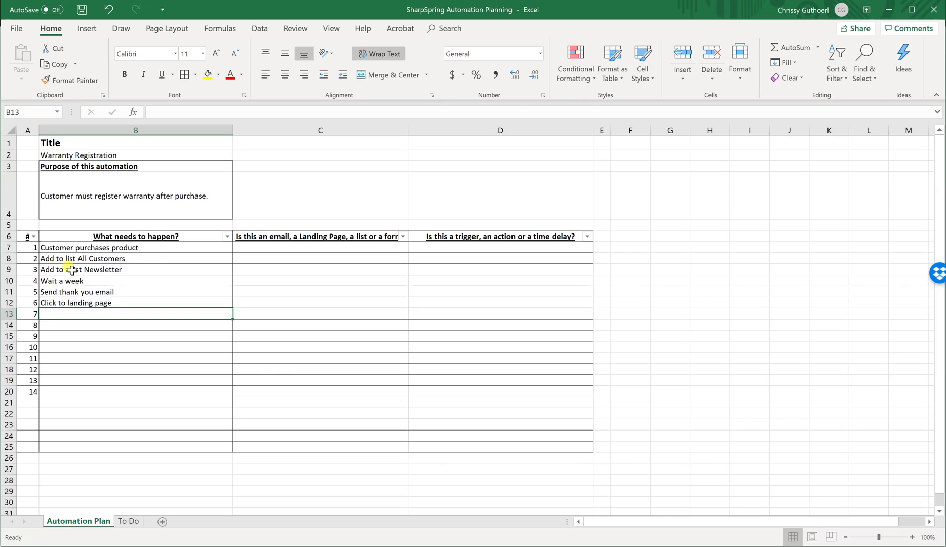
# - Enter "Click to form and fill our registration form" in B13 and "Thank you for registering page" in B14
pyautogui.write('Click to f')
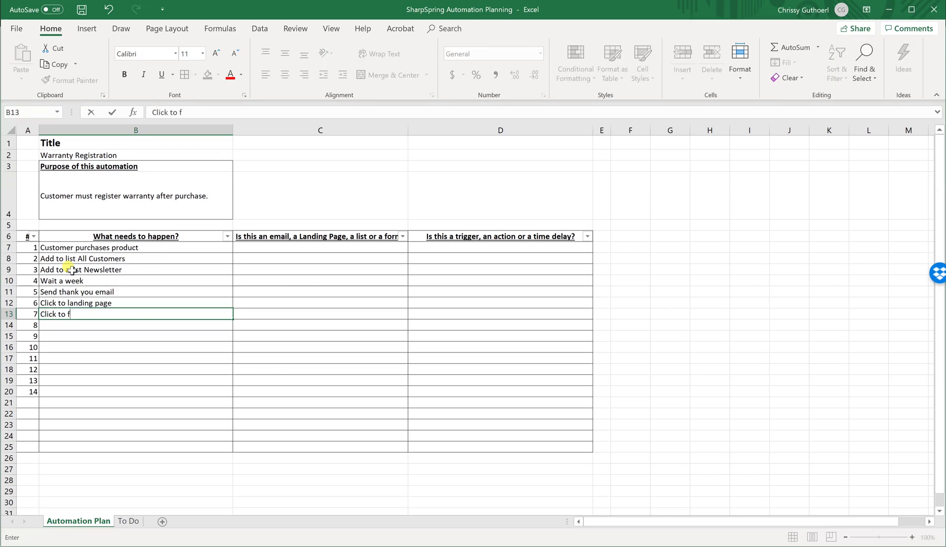
pyautogui.write('orm and fill our registr')
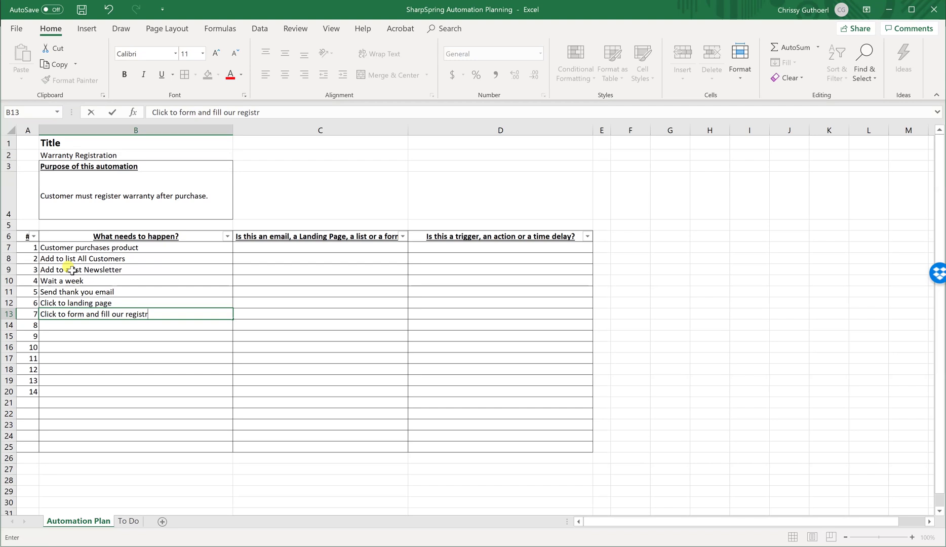
pyautogui.write('ation form')
pyautogui.press('Return')
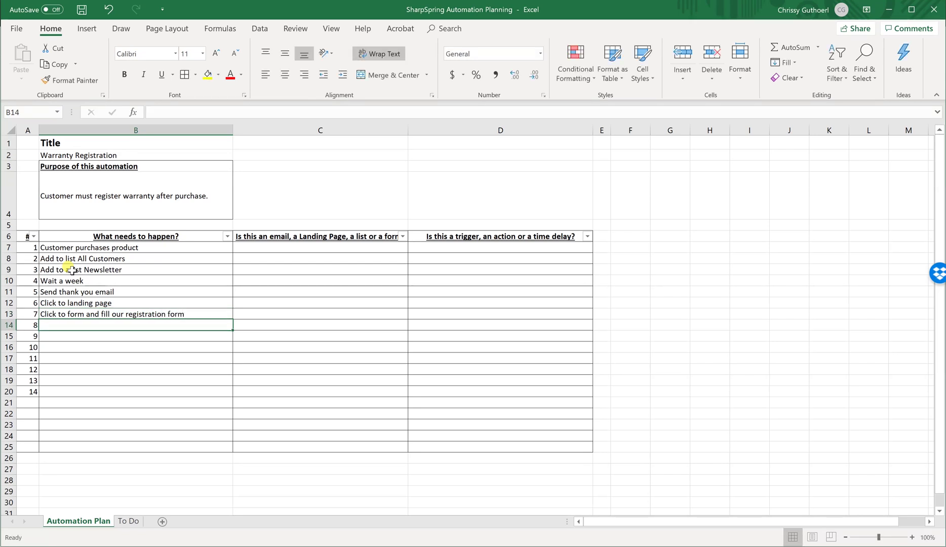
pyautogui.write('Thank you for registering page')
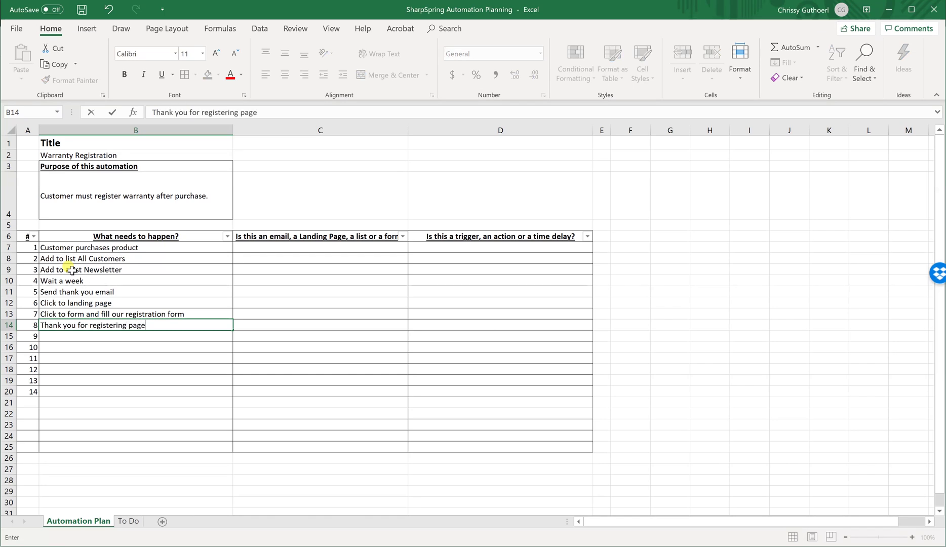
pyautogui.press('Return')
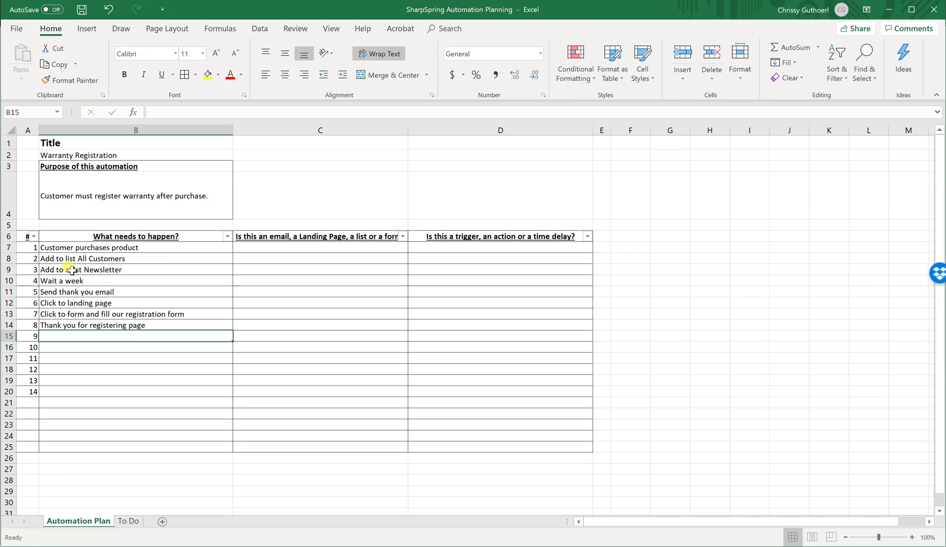
# - Enter "wait a week" in B15 and "Send the customer a reminder email" in B16
pyautogui.write('wait a e')
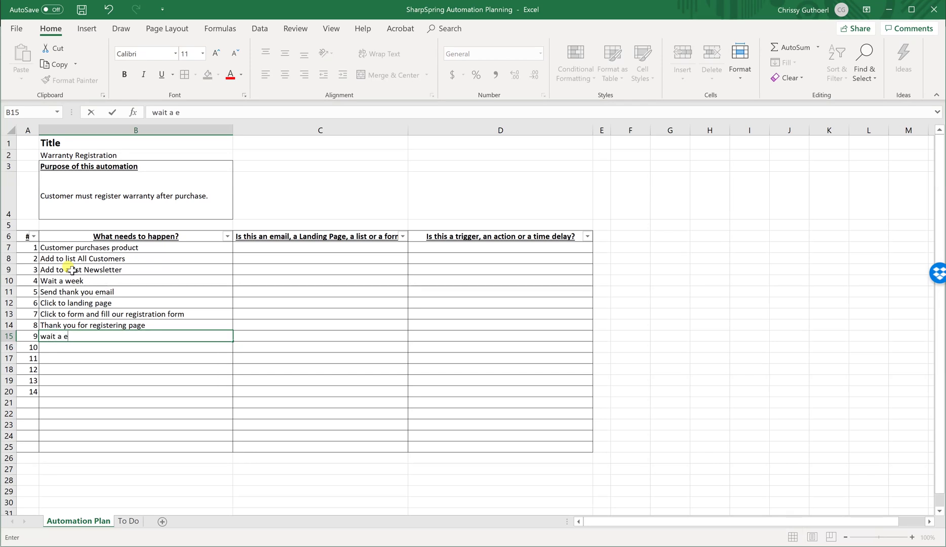
pyautogui.press('BackSpace')
pyautogui.write('w')
pyautogui.press('Return')
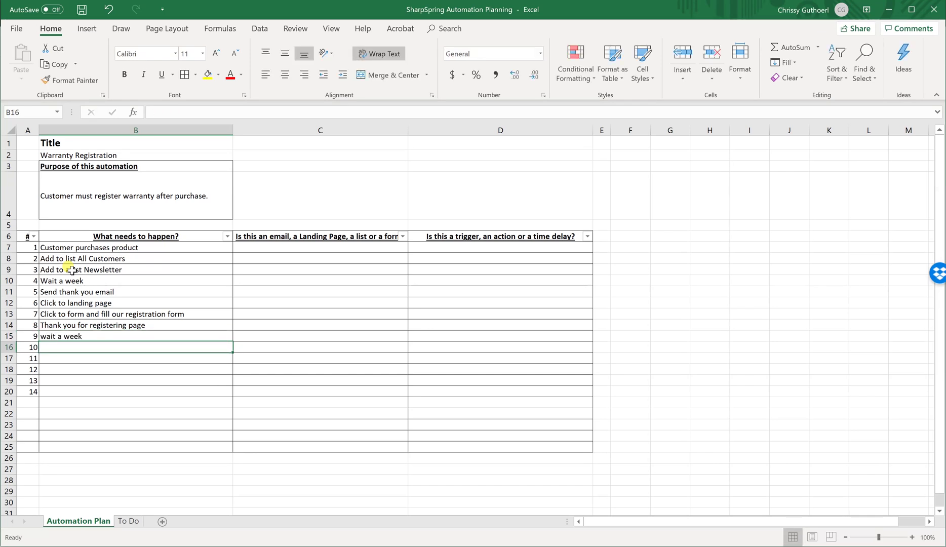
pyautogui.write('Send the customer a reminder email')
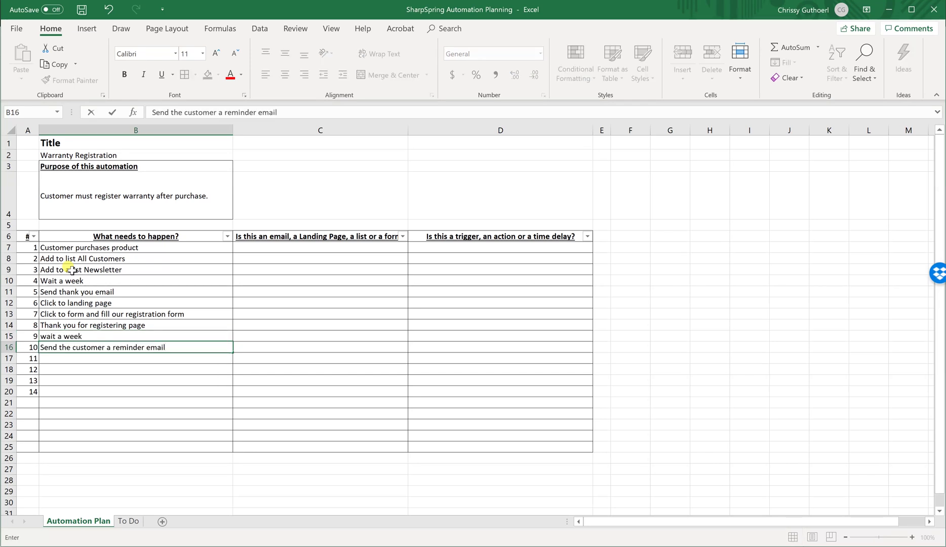
pyautogui.press('Return')
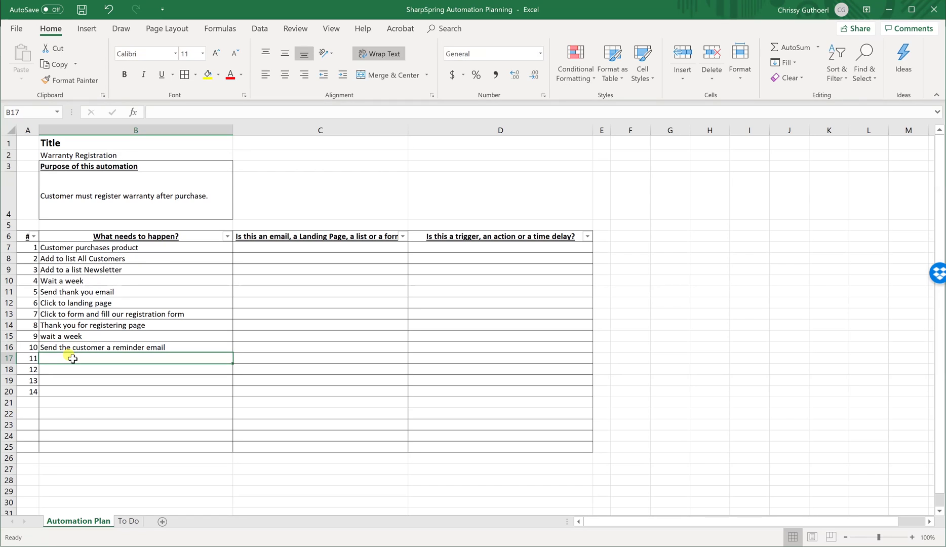
# - Enter "Wait a week" in B17 and "Send the customer a reminder email" in B18
pyautogui.write('wait')
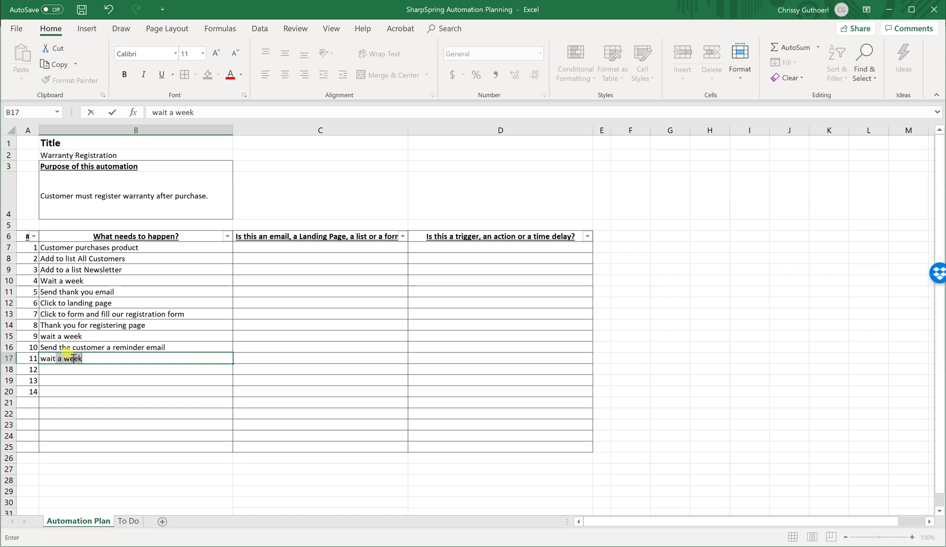
pyautogui.press('Return')
pyautogui.write('Send the customer a reminder email')
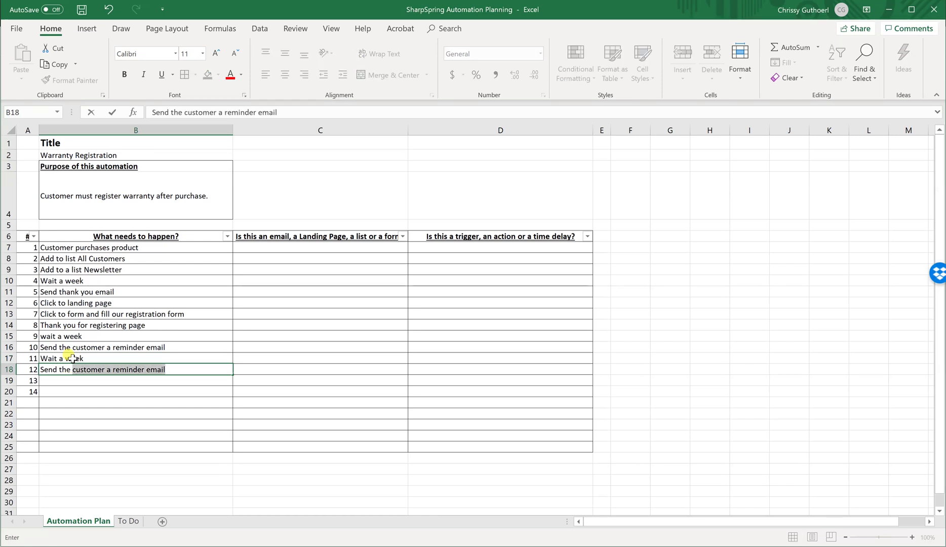
pyautogui.press('Return')
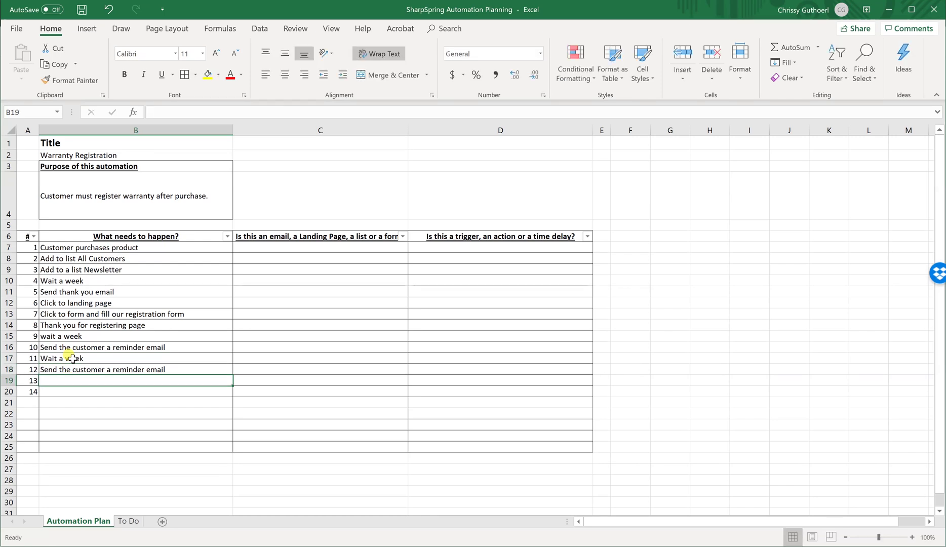
# - Enter "Wait a week" in B19 and "Notify the sales rep that they didn't fill out the warranty" in B20
pyautogui.write('Wait')
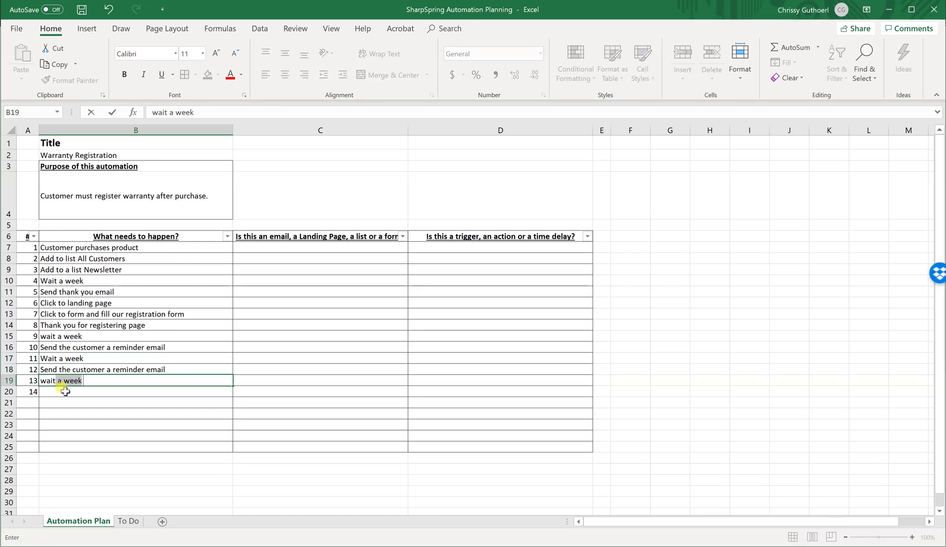
pyautogui.press('Return')
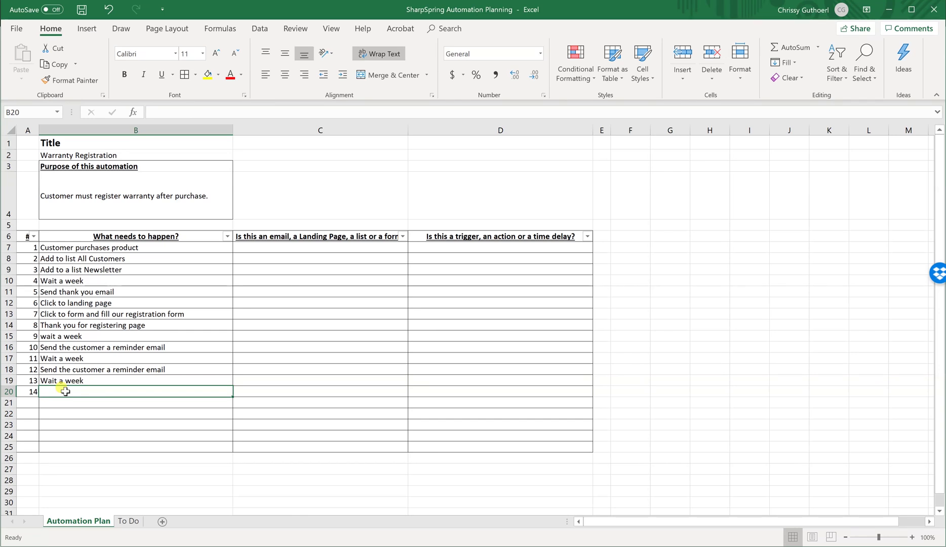
pyautogui.write('No')
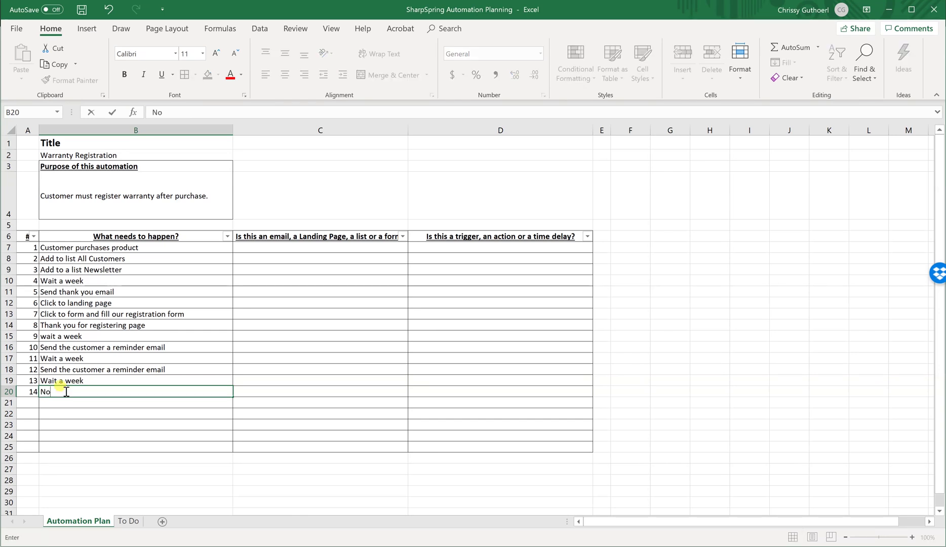
pyautogui.write('tify the sales rep ')
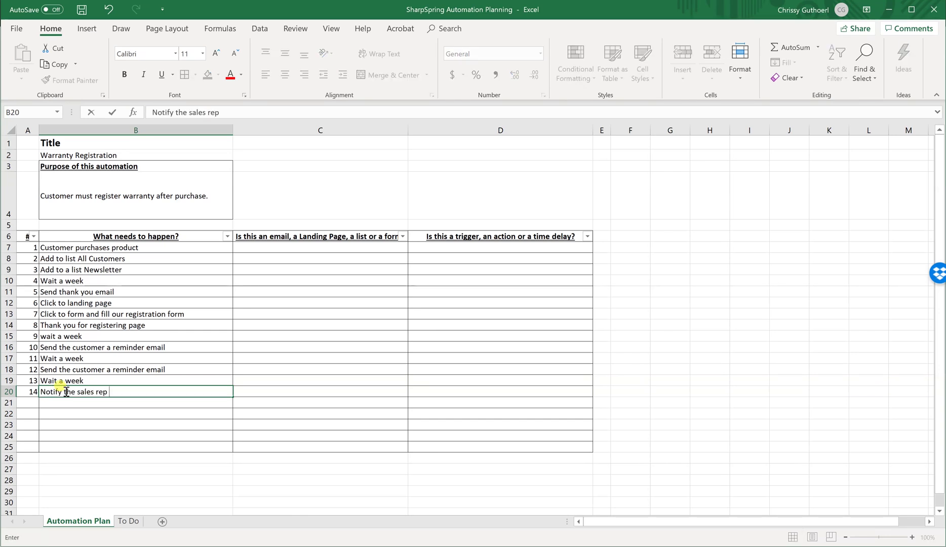
pyautogui.write("that they didn't fill out the warranty")
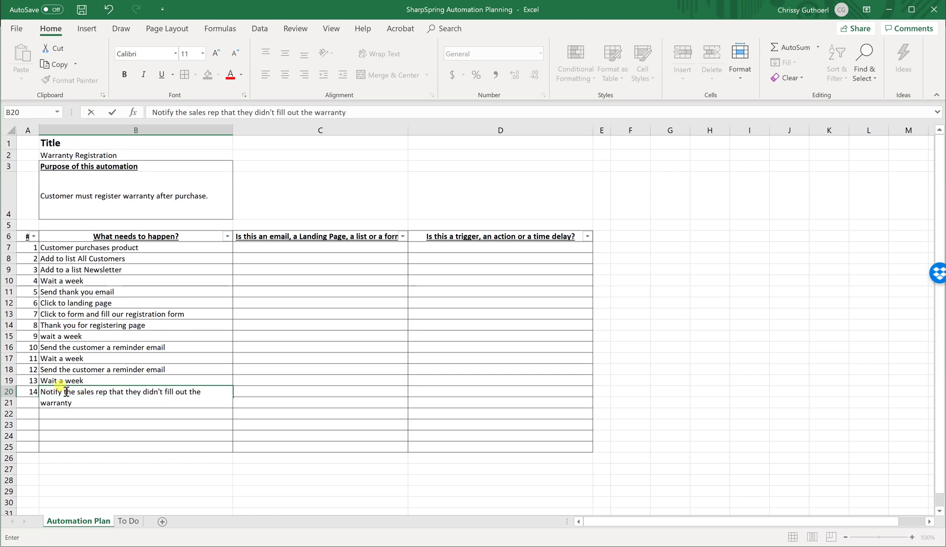
pyautogui.press('Return')
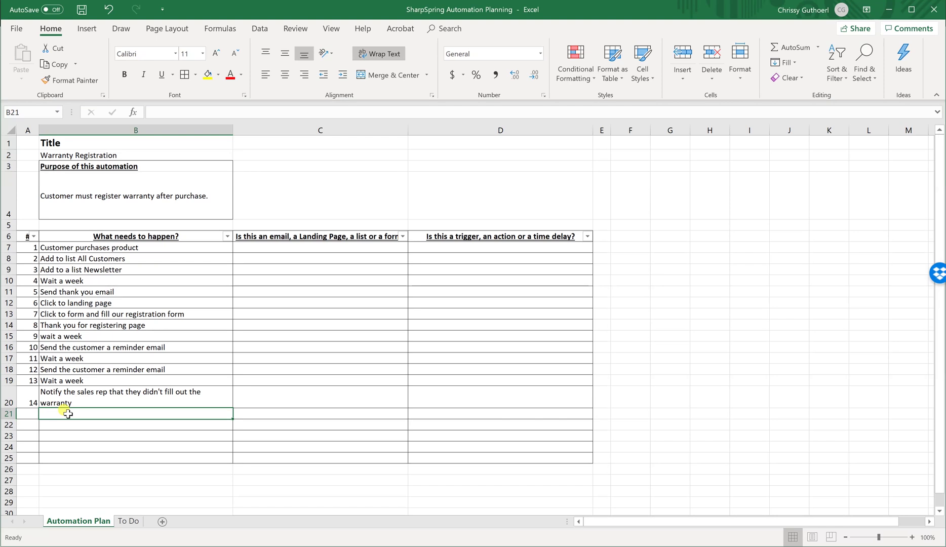
# - Add item number 15 in A21 with the text "Add to list of warranty registrants" in B21
pyautogui.click(22, 414)
pyautogui.write('15')
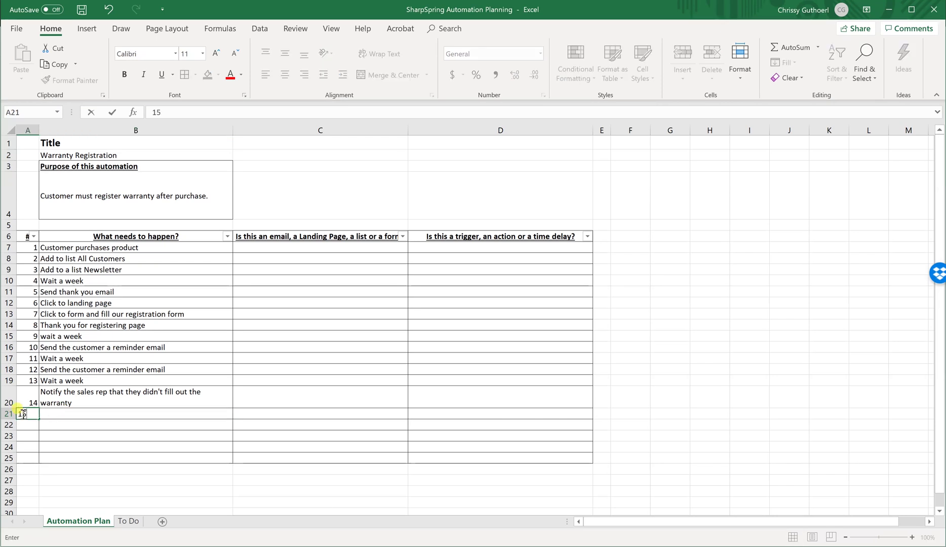
pyautogui.click(54, 413)
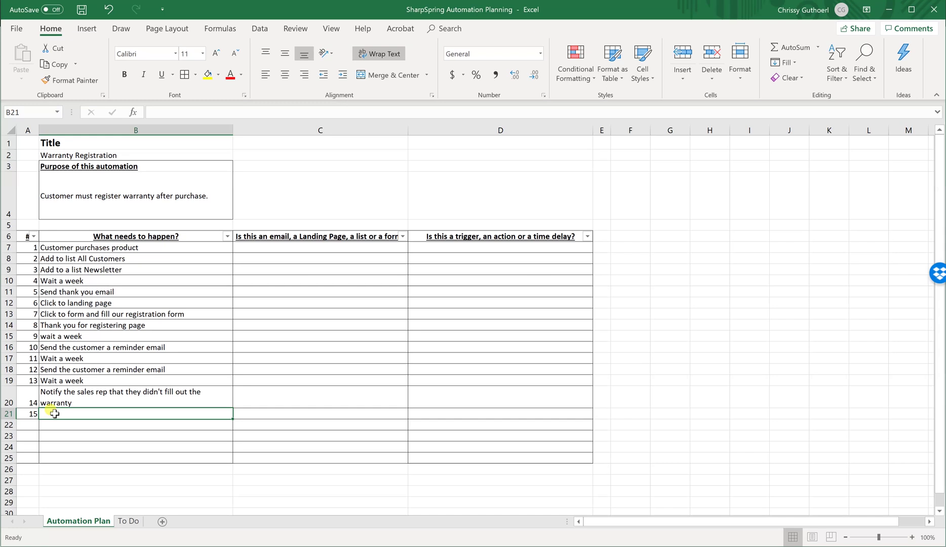
pyautogui.write('Ad')
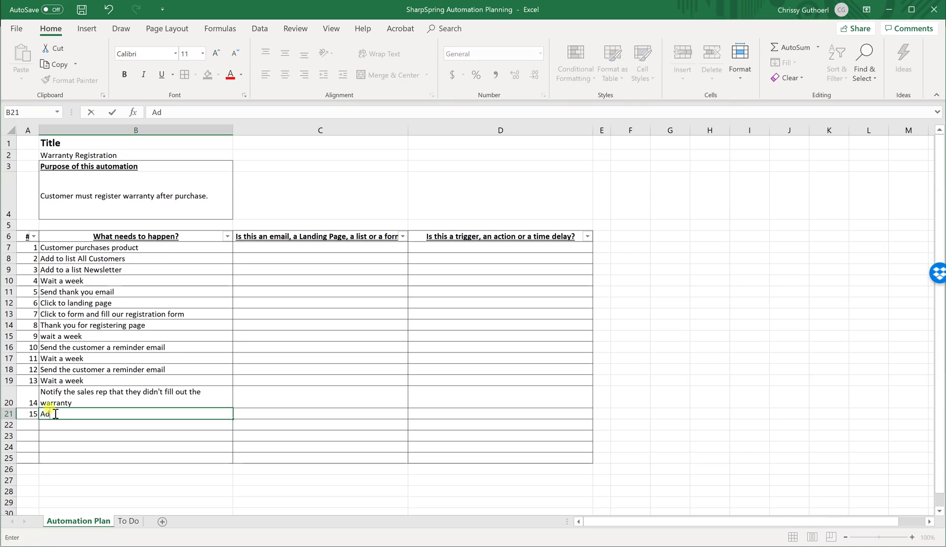
pyautogui.write('d to list ')
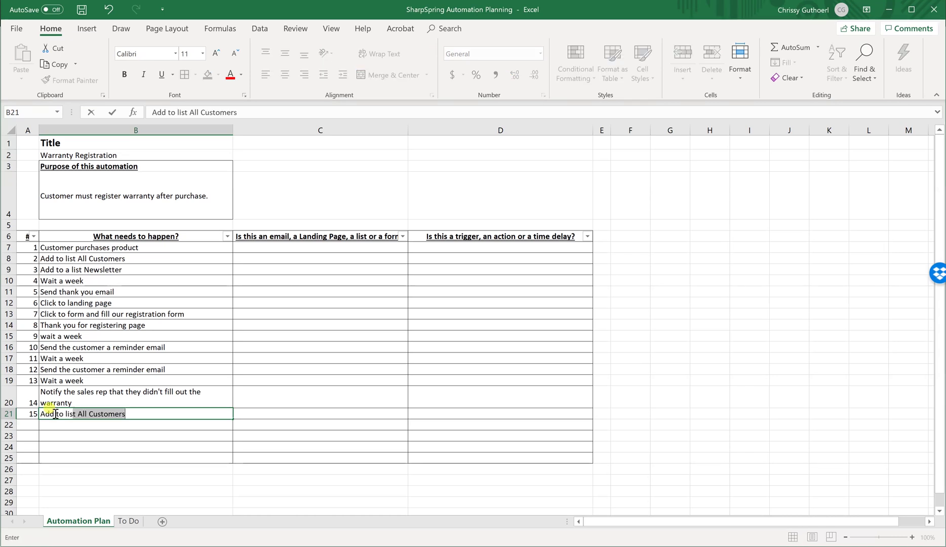
pyautogui.write('of warran')
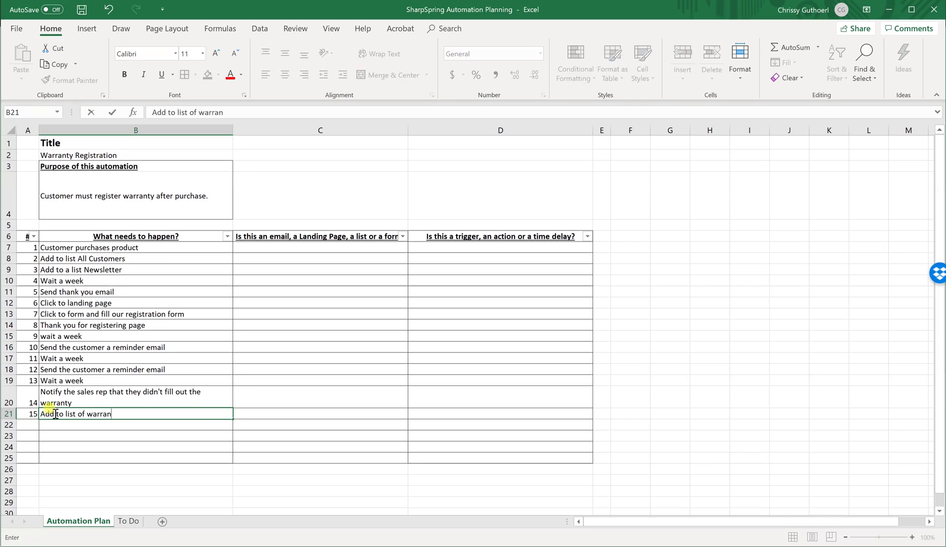
pyautogui.write('ty registrants')
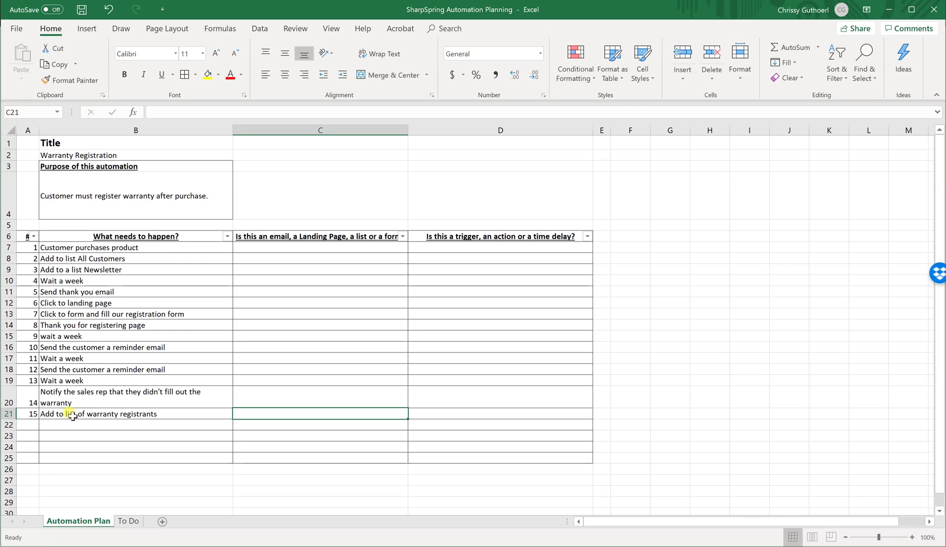
pyautogui.hotkey('ctrl', 'Return')
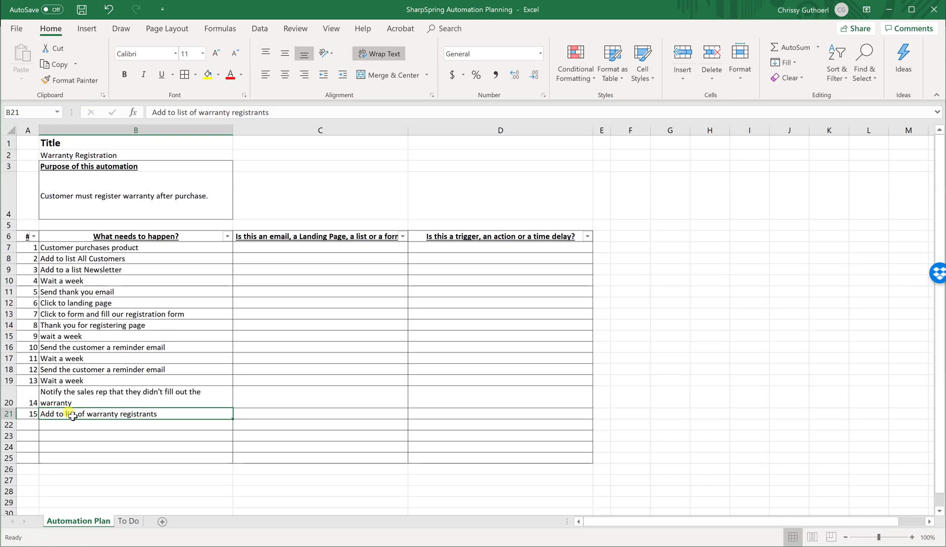
# - Classify the All Customers and Newsletter items as "list" in C8 and C9
pyautogui.click(260, 248)
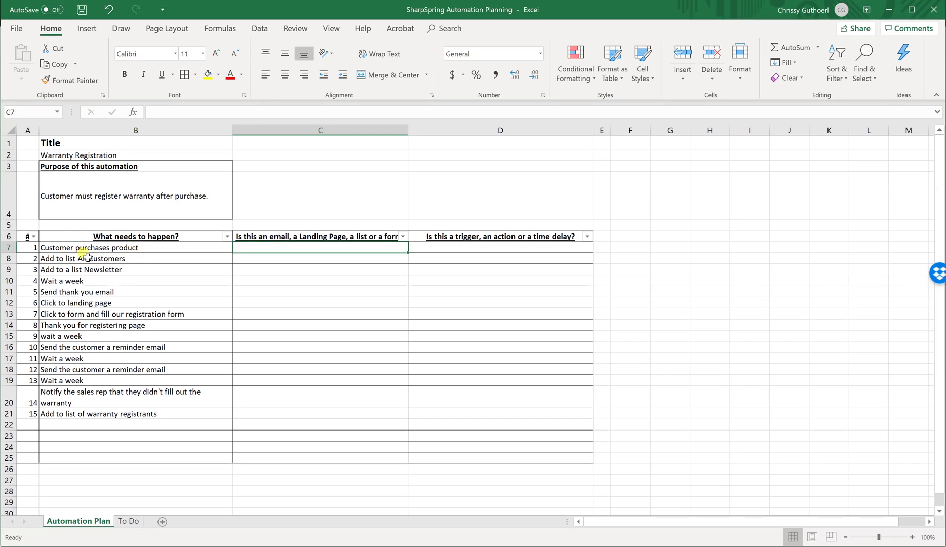
pyautogui.click(278, 261)
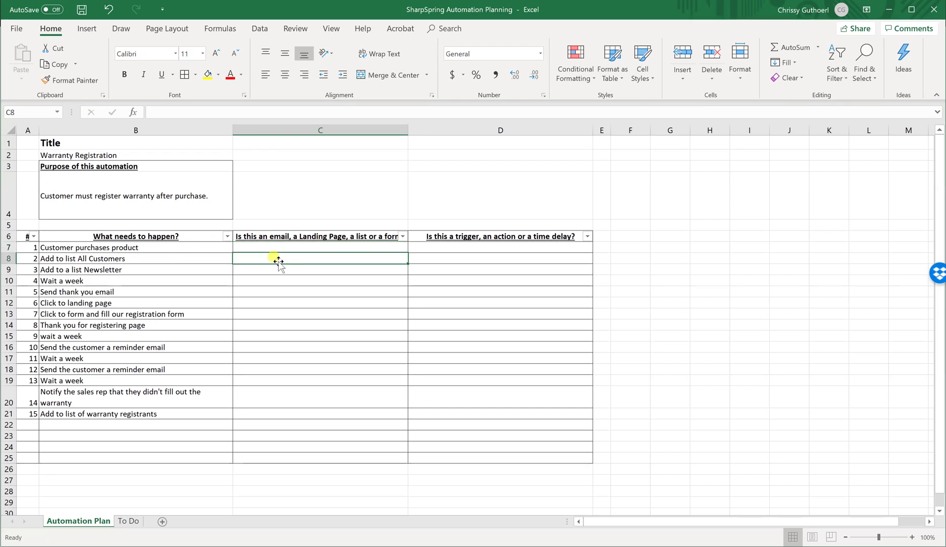
pyautogui.write('lis')
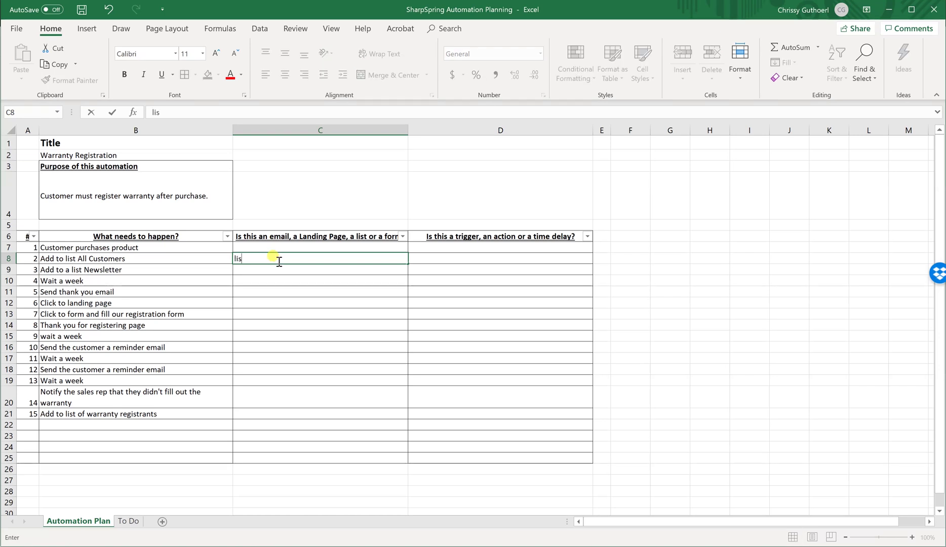
pyautogui.write('t')
pyautogui.press('Return')
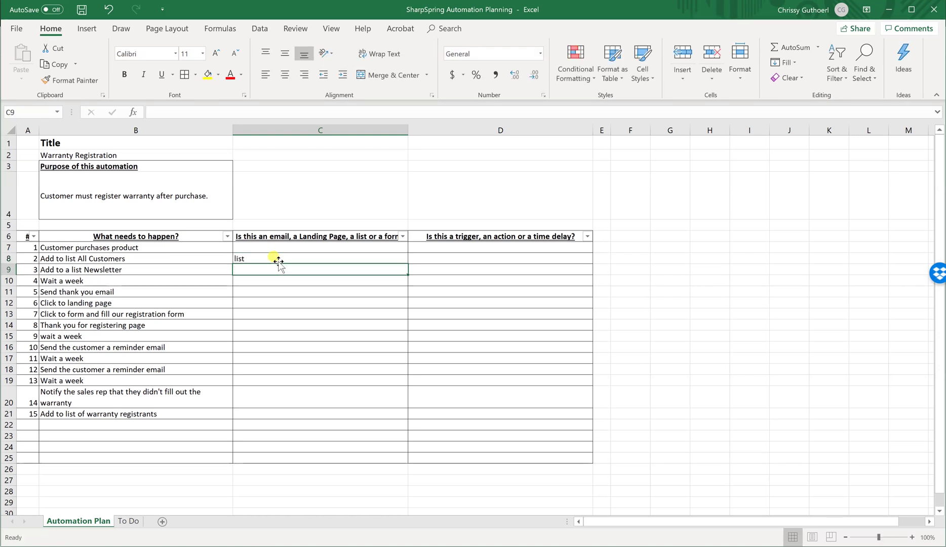
pyautogui.write('list')
pyautogui.press('Return')
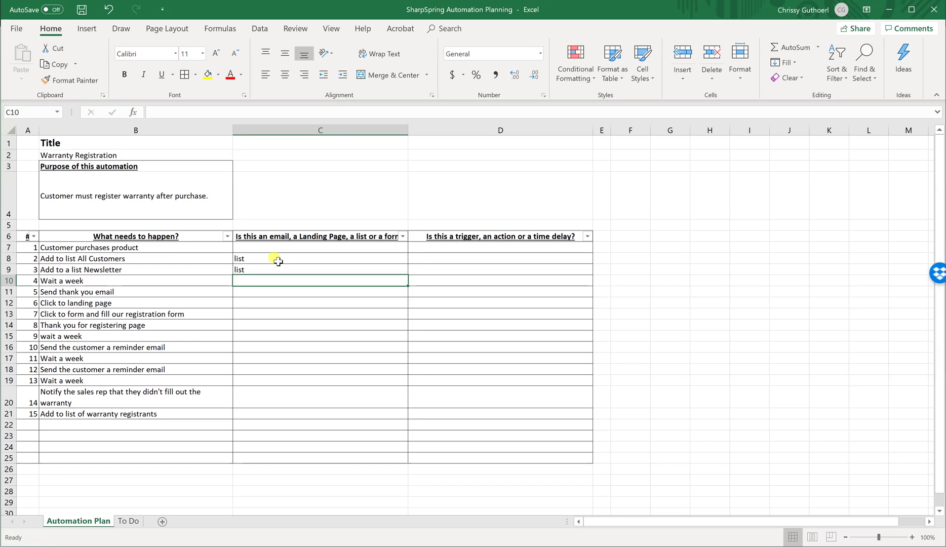
# - Classify the thank you email item as "email" in C11 and the landing page item as "landing page" in C12
pyautogui.press('Return')
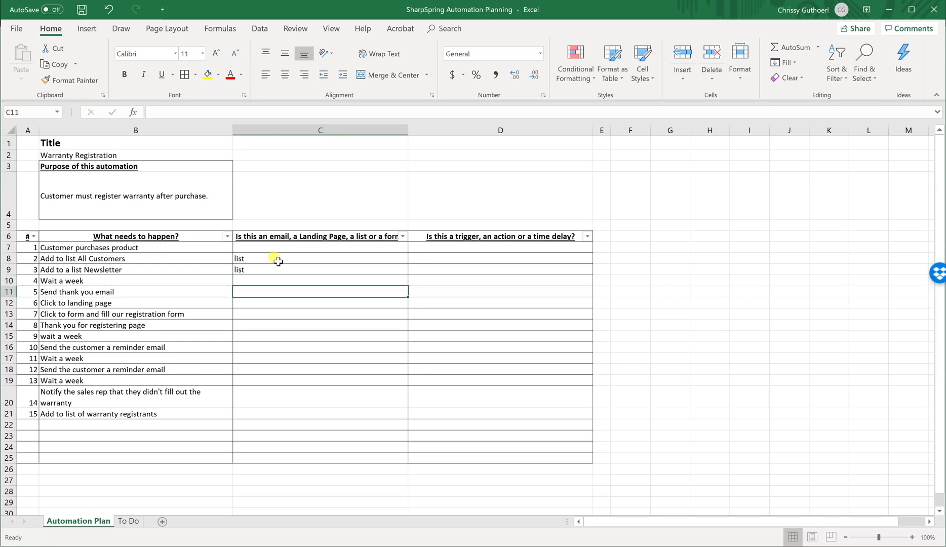
pyautogui.write('email')
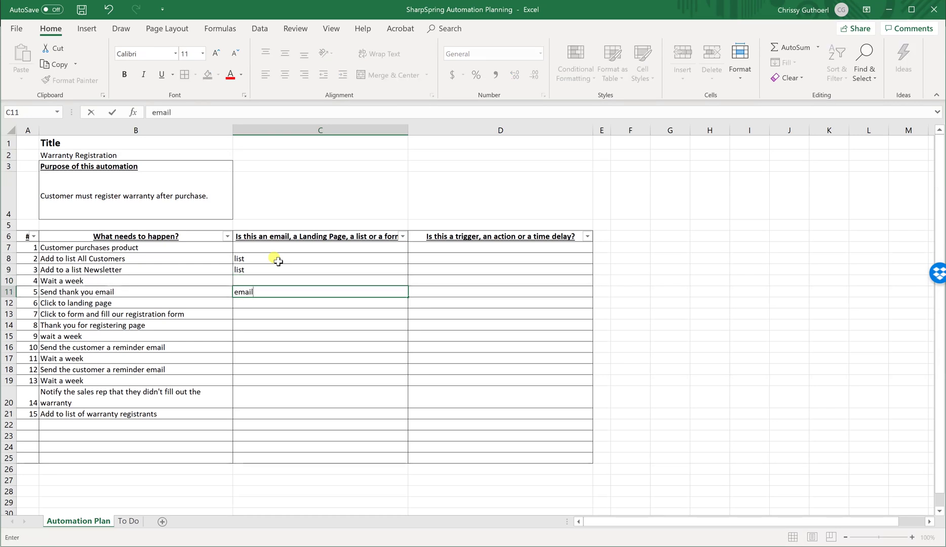
pyautogui.press('Return')
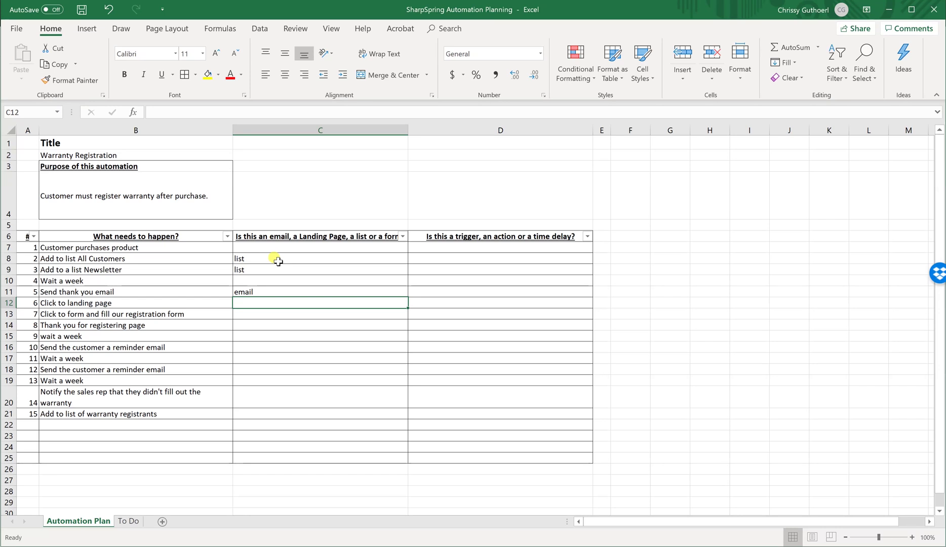
pyautogui.write('landing ')
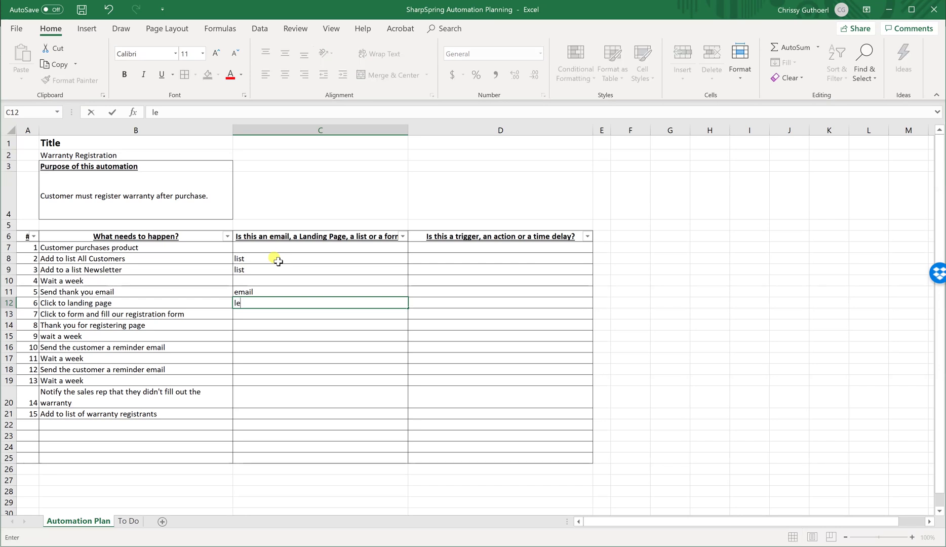
pyautogui.write('page')
pyautogui.press('Return')
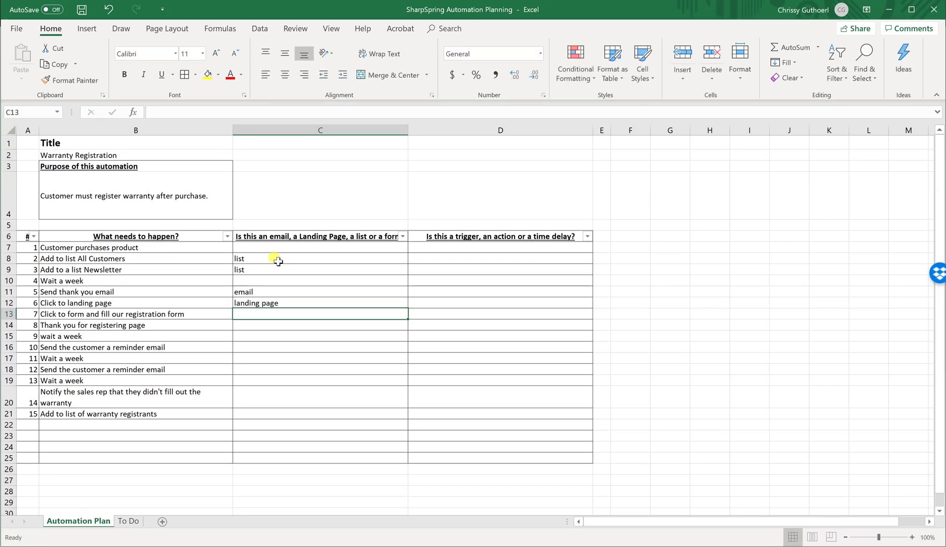
# - Enter "form" in C13 for the registration form and "landing page" in C14 for the thank you page
pyautogui.write('form')
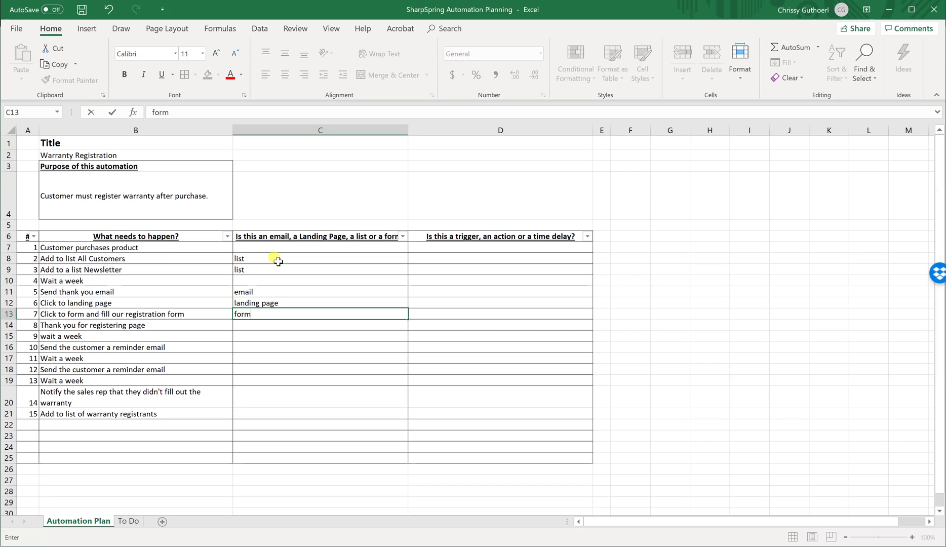
pyautogui.press('Return')
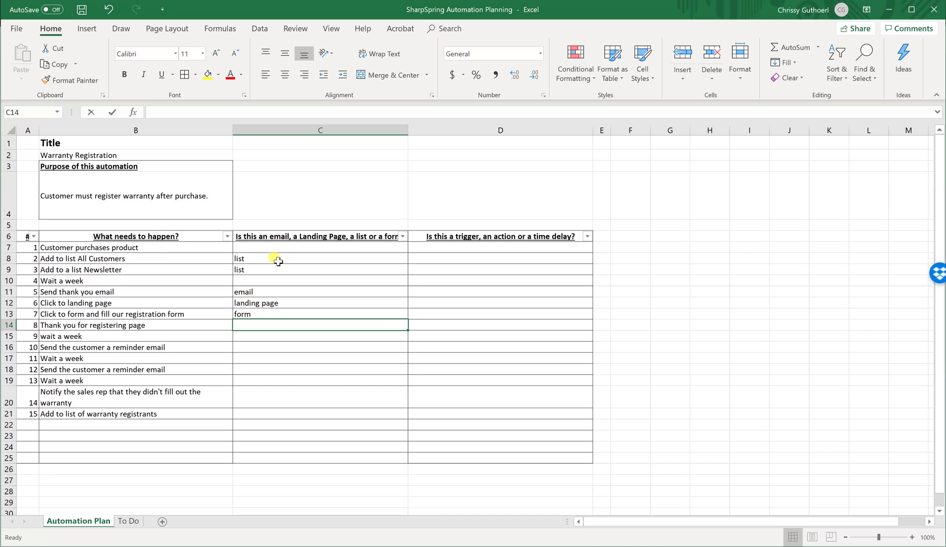
pyautogui.write('la')
pyautogui.press('Return')
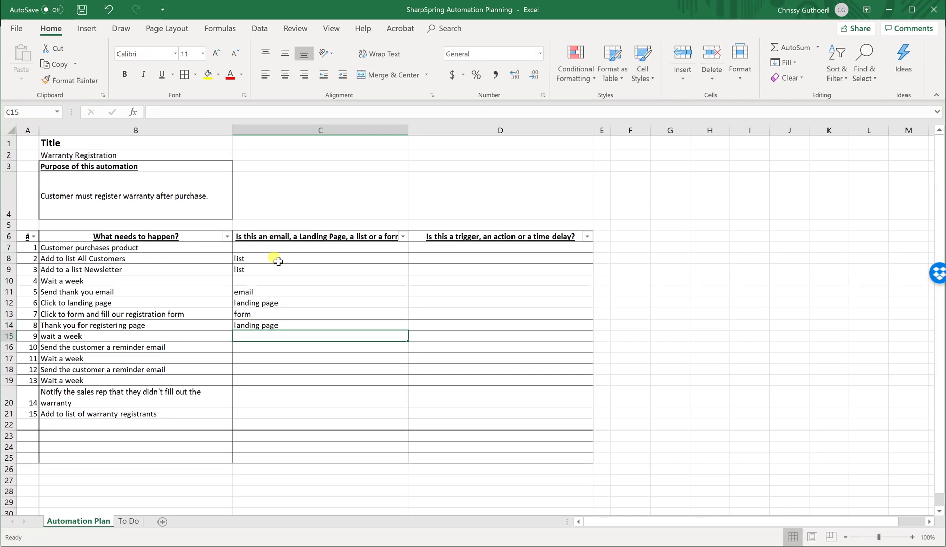
# - Classify the first reminder email item as "email" in C16 and the warranty registrants item as "list" in C21
pyautogui.press('Return')
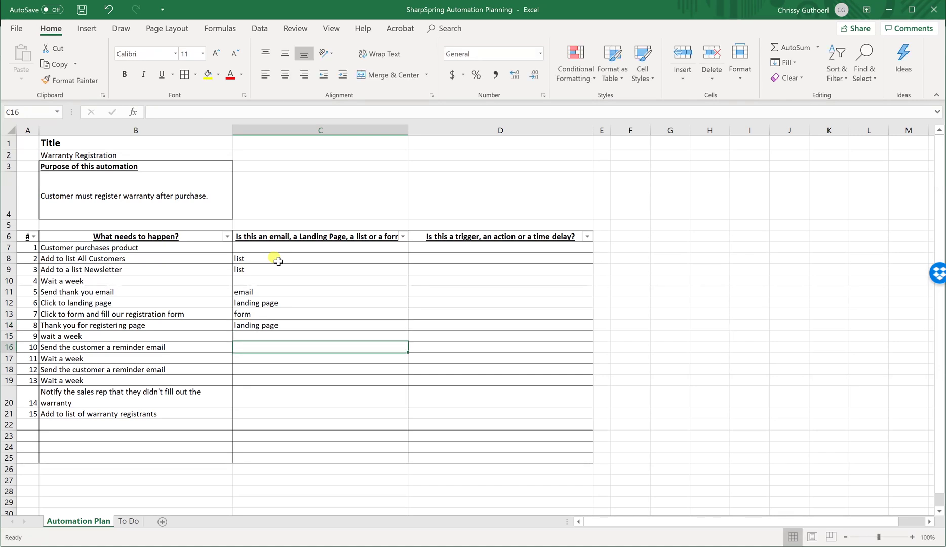
pyautogui.write('email')
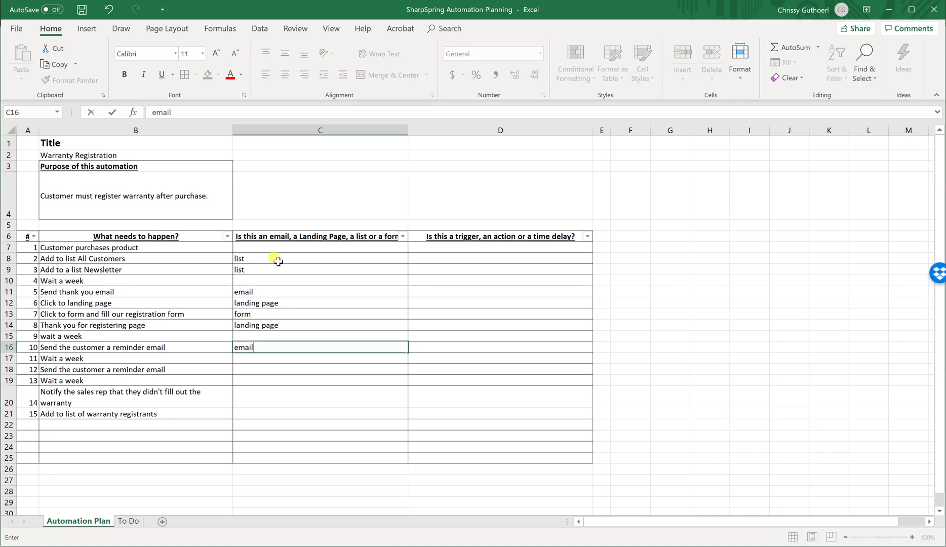
pyautogui.press('Return')
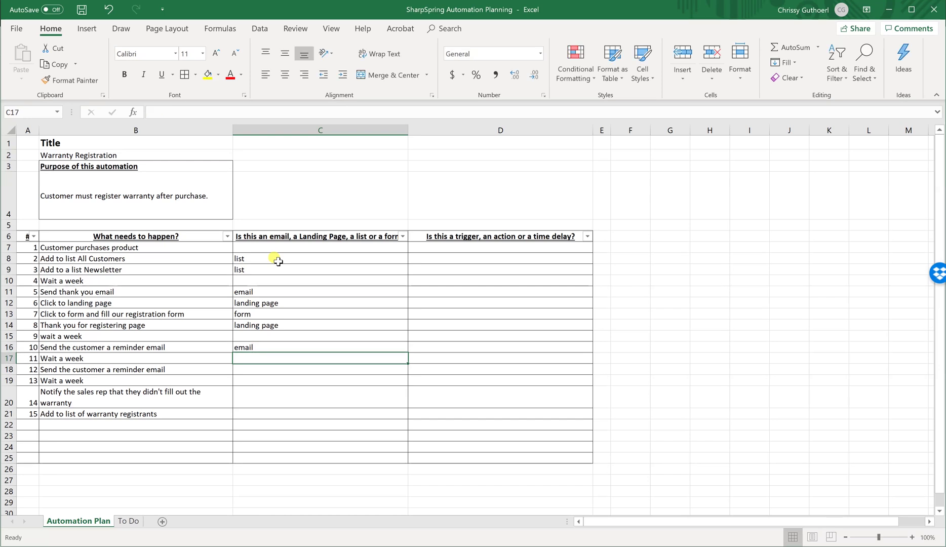
pyautogui.press('Return')
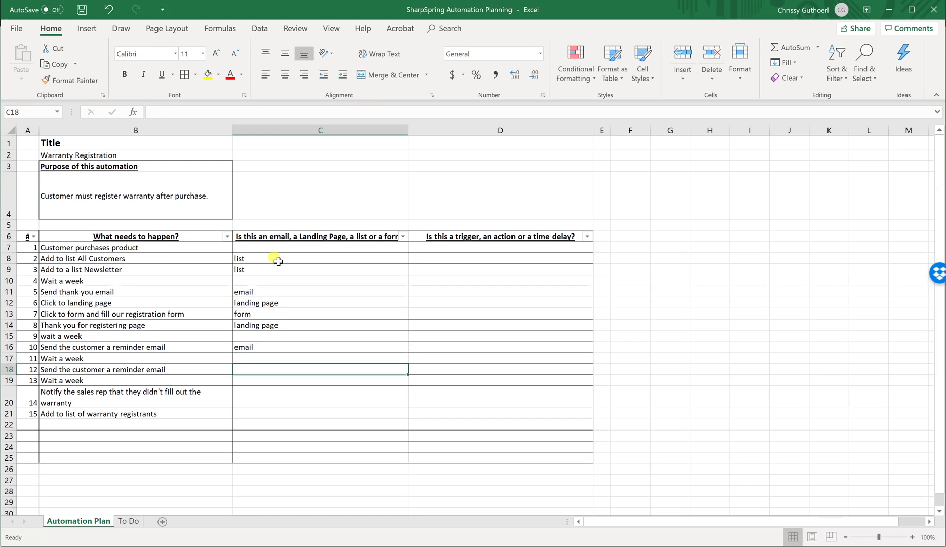
pyautogui.press('Return')
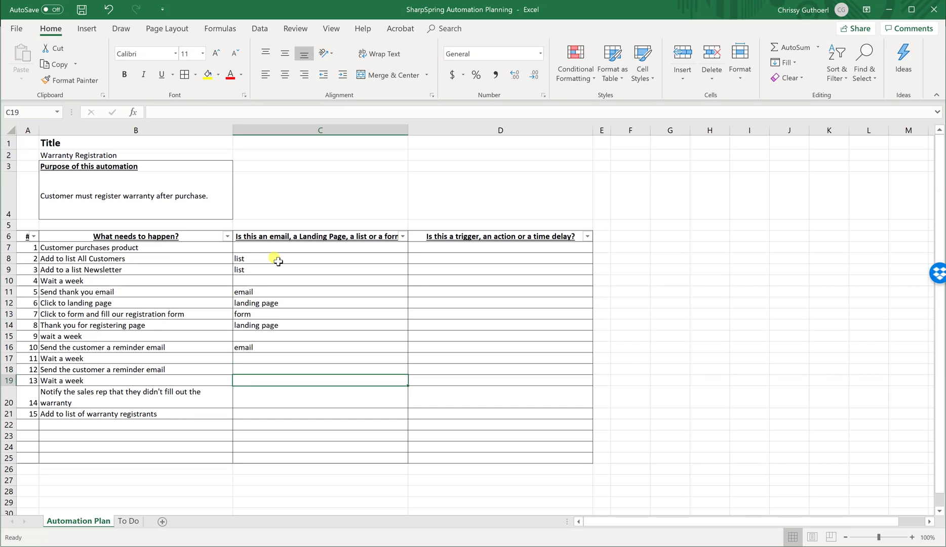
pyautogui.press('Return')
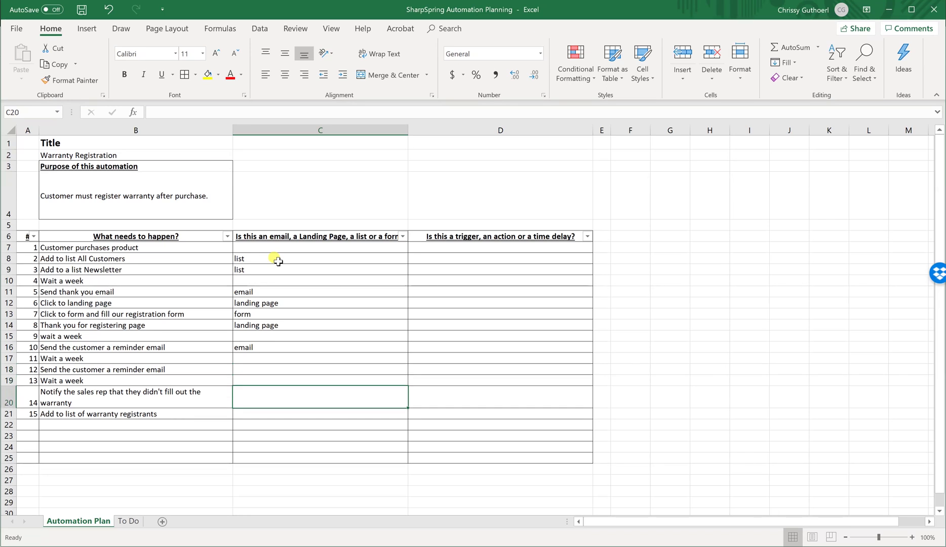
pyautogui.press('Return')
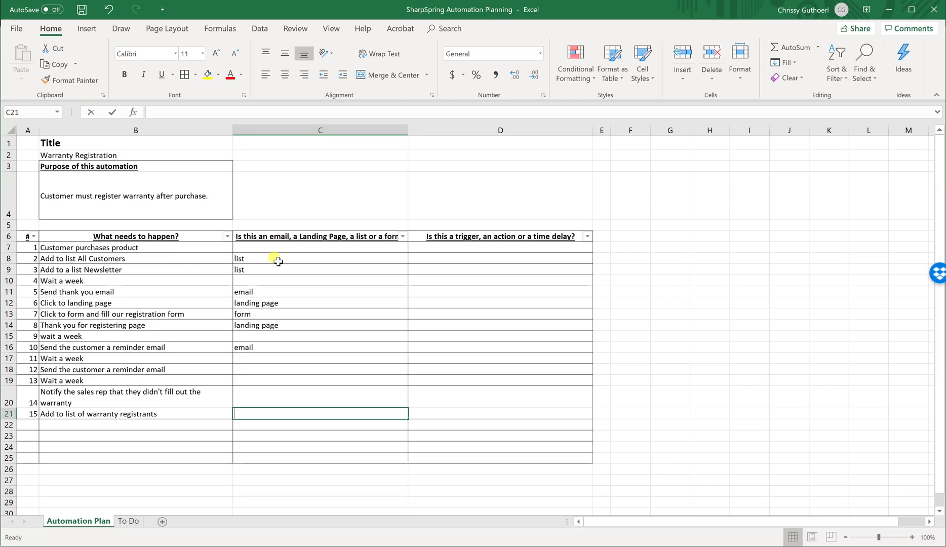
pyautogui.write('list')
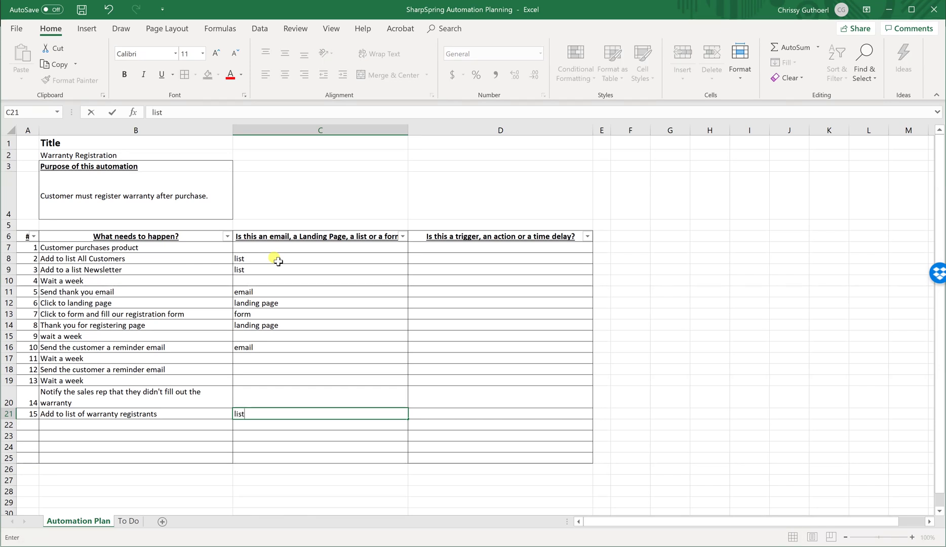
# - Classify the customer purchase item as "trigger" in D7
pyautogui.click(432, 249)
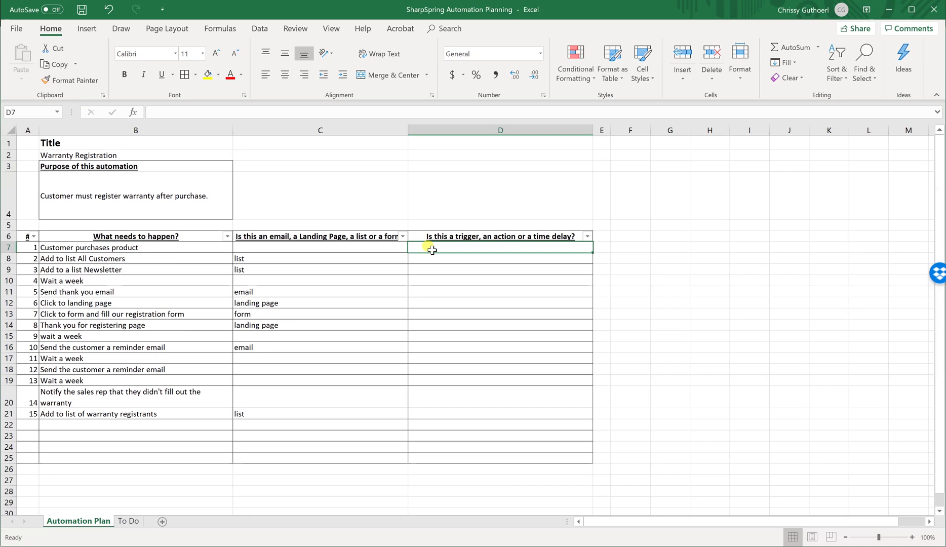
pyautogui.write('tri')
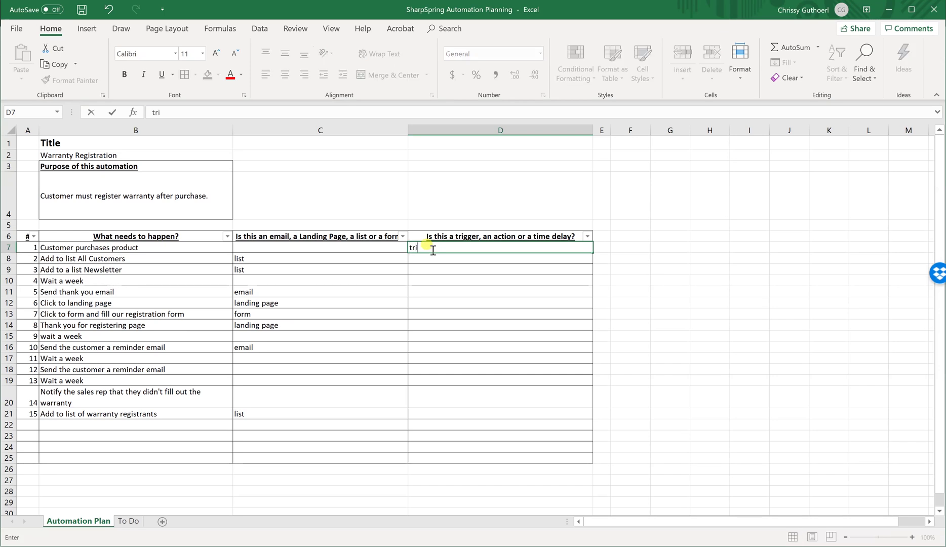
pyautogui.write('gger')
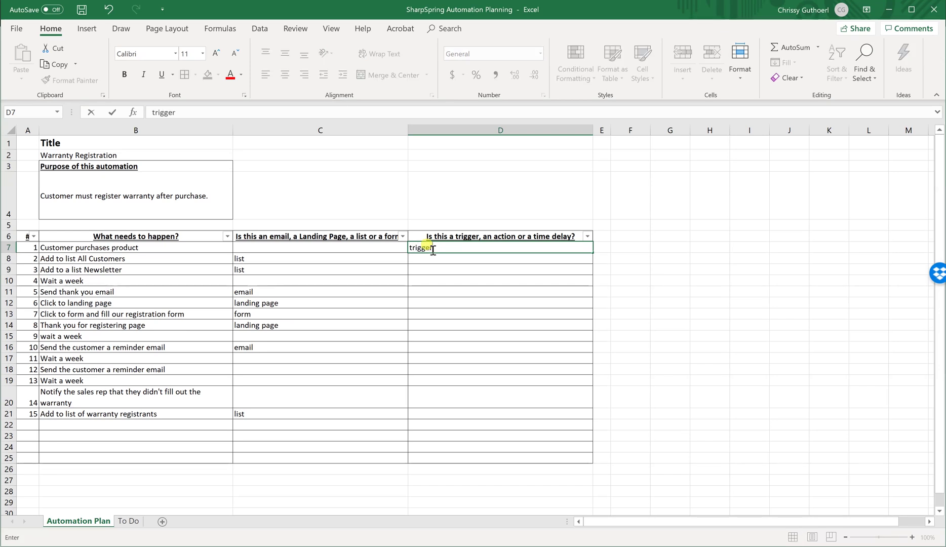
pyautogui.press('Return')
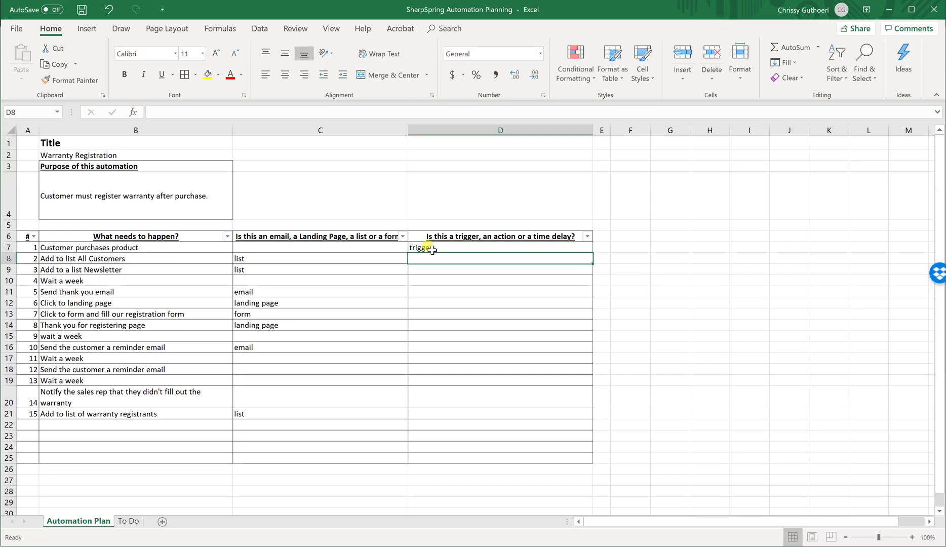
# - Classify the All Customers and Newsletter list items as "action" in D8 and D9
pyautogui.write('actio')
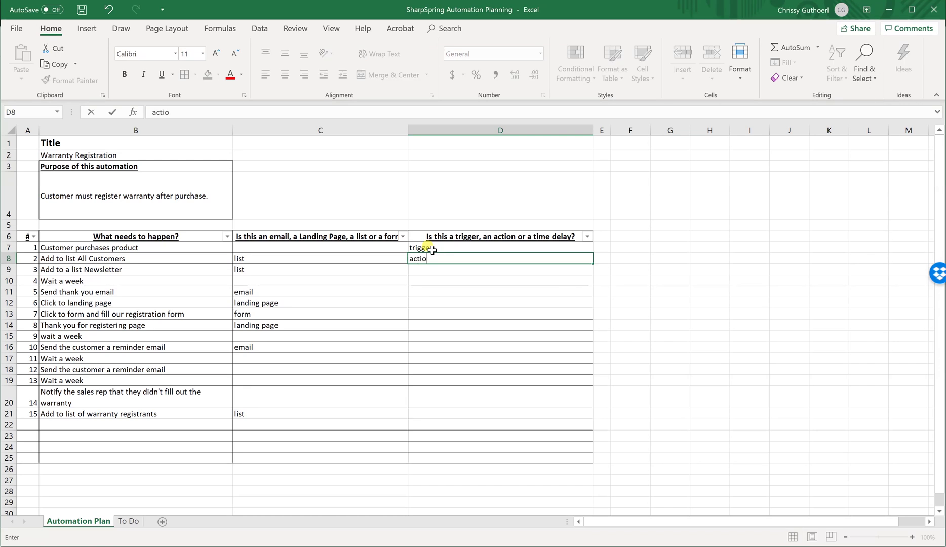
pyautogui.write('n')
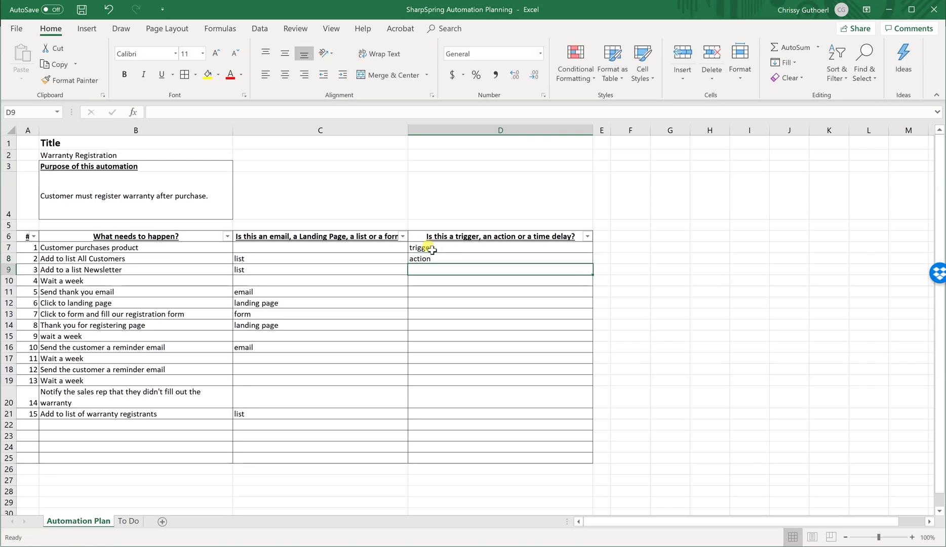
pyautogui.write('a')
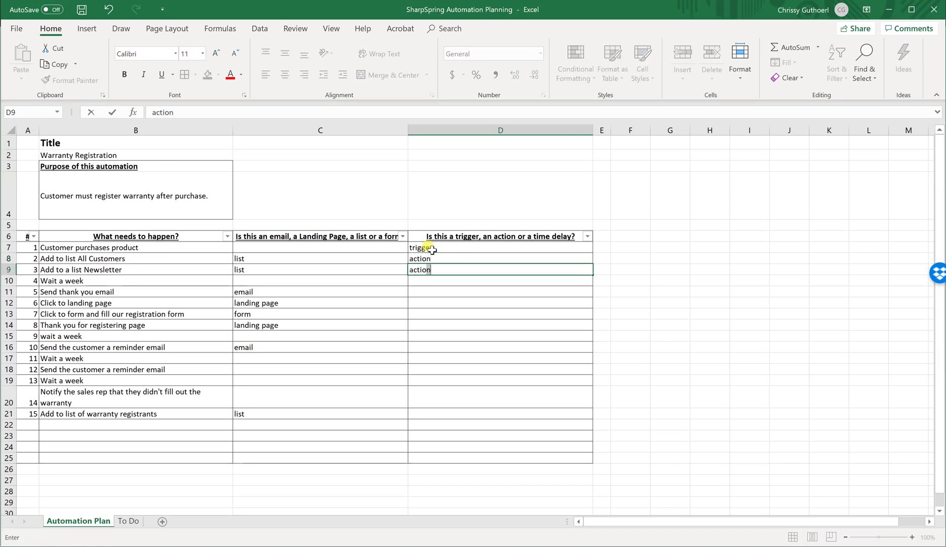
pyautogui.press('Return')
# - Enter "time delay" in D10 for the first one-week wait and "action" in D11 for the thank you email
pyautogui.write('a')
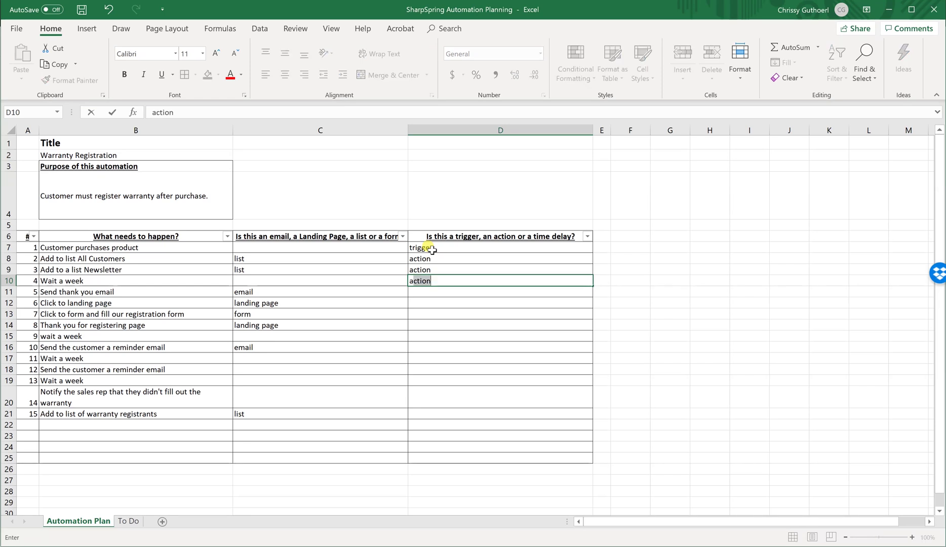
pyautogui.press('Escape')
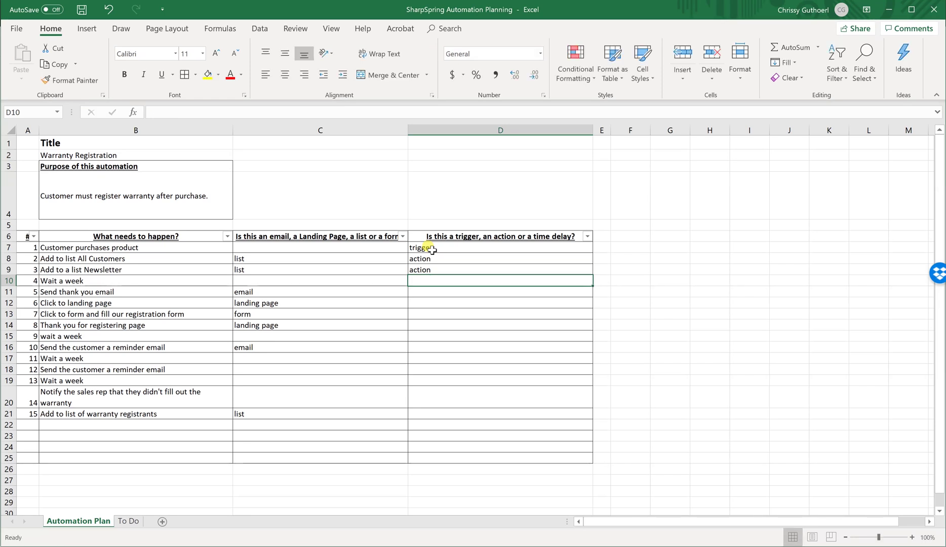
pyautogui.write('time')
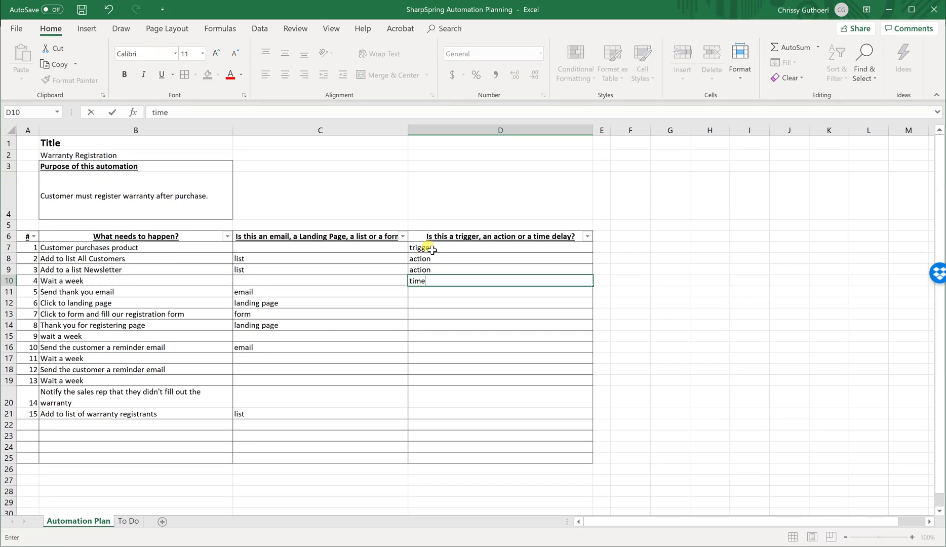
pyautogui.write(' delay')
pyautogui.press('Return')
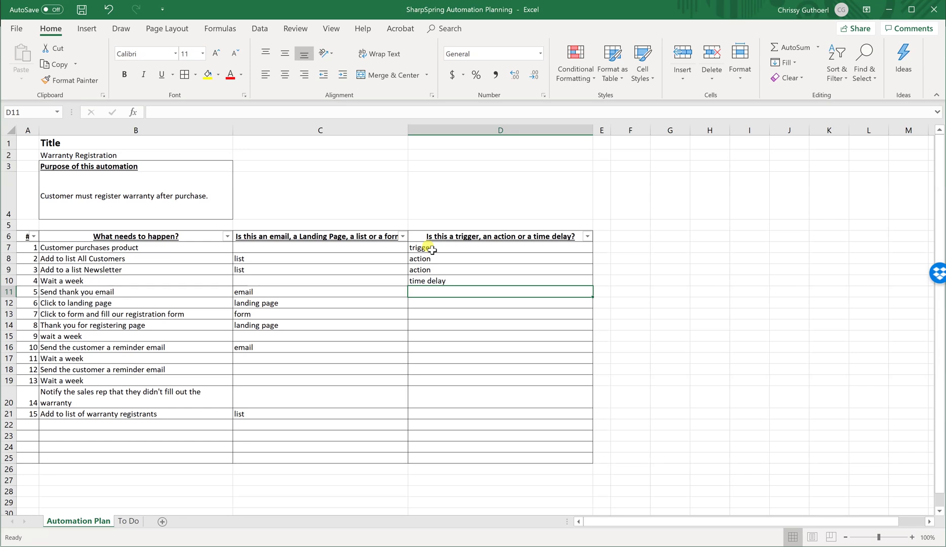
pyautogui.write('action')
pyautogui.press('Return')
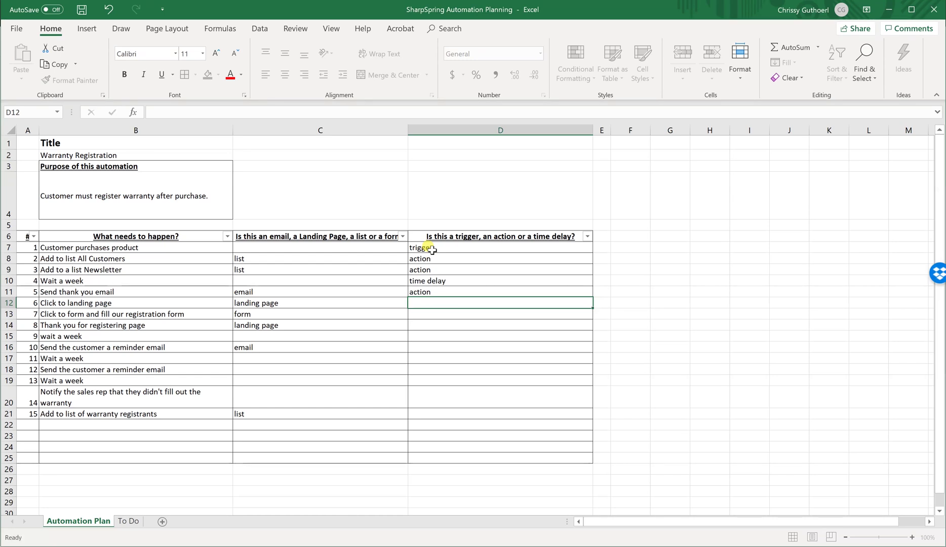
# - Leave D12 to D14 blank, then enter "time delay" in D15 for the wait and "action" in D16 for the first reminder email
pyautogui.press('Return')
pyautogui.press('Return')
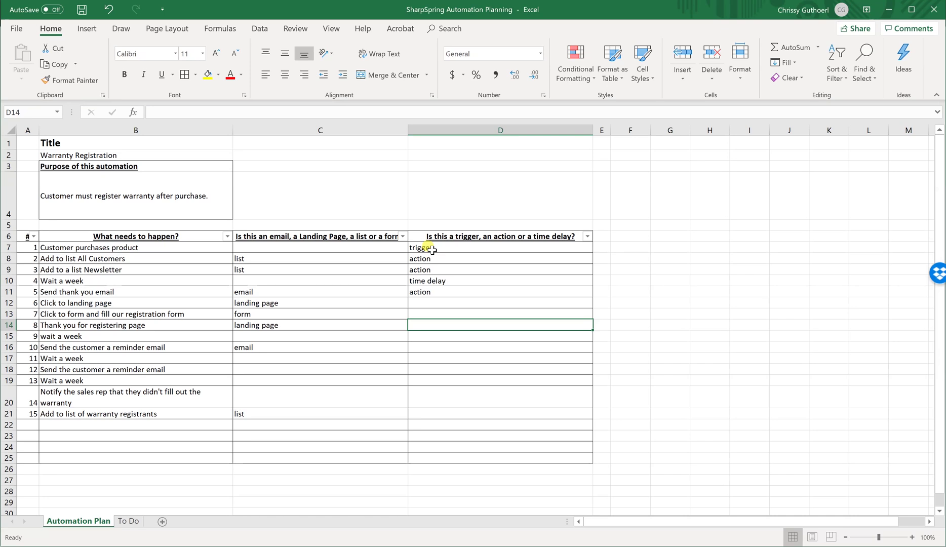
pyautogui.press('Return')
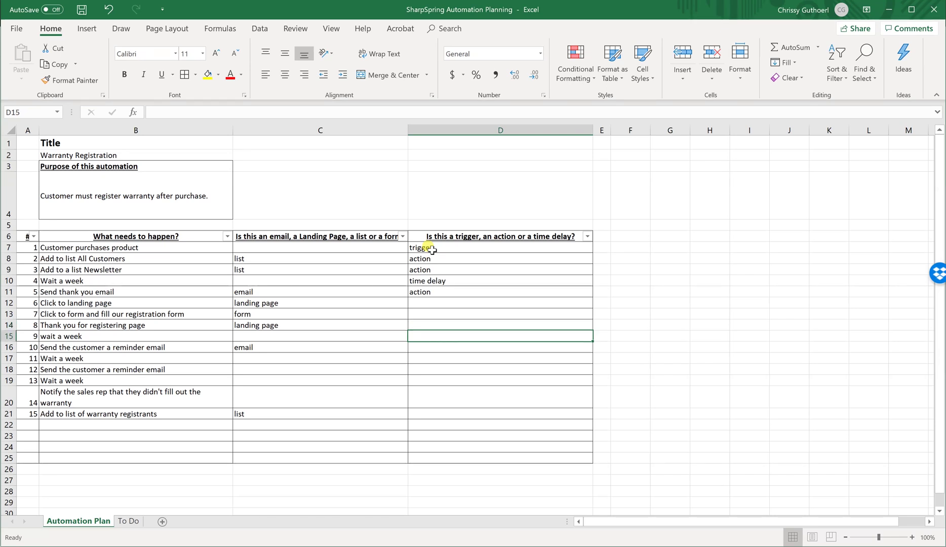
pyautogui.write('time delay')
pyautogui.press('Return')
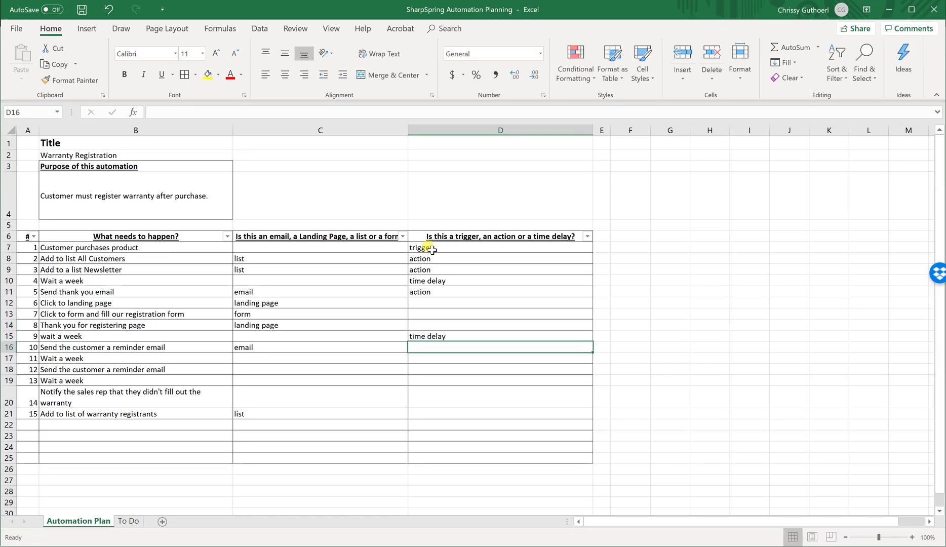
pyautogui.write('action')
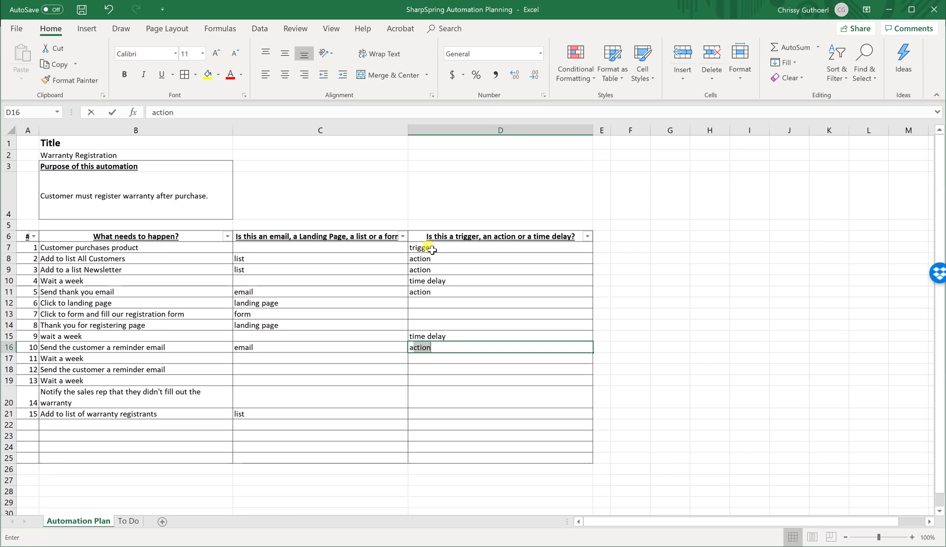
pyautogui.press('Return')
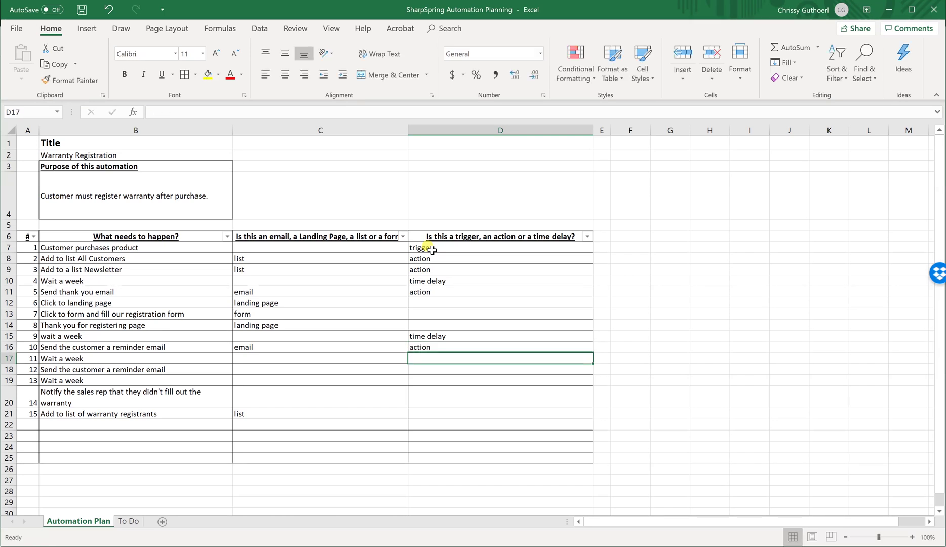
# - Classify item 11, the wait, as "time delay" in D17 and the second reminder email as "action" in D18
pyautogui.write('time delay')
pyautogui.press('Return')
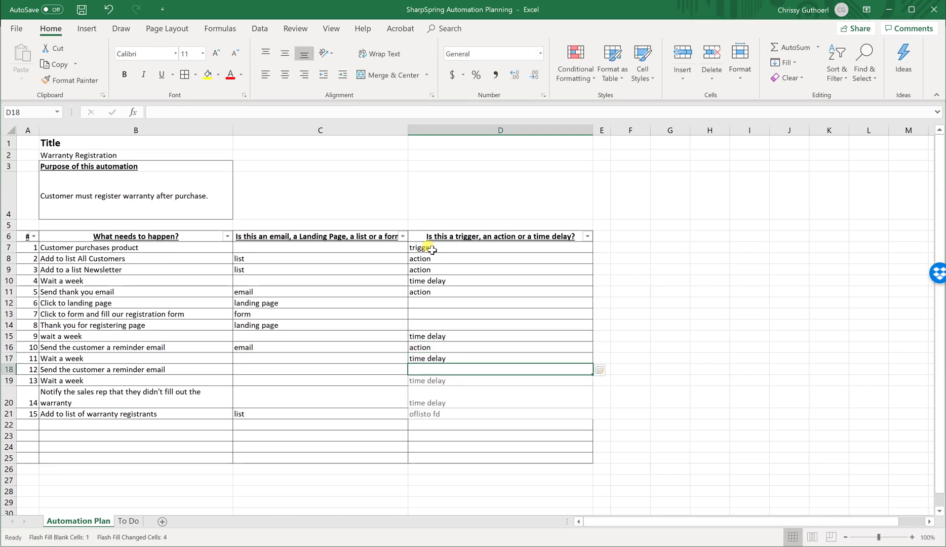
pyautogui.write('action')
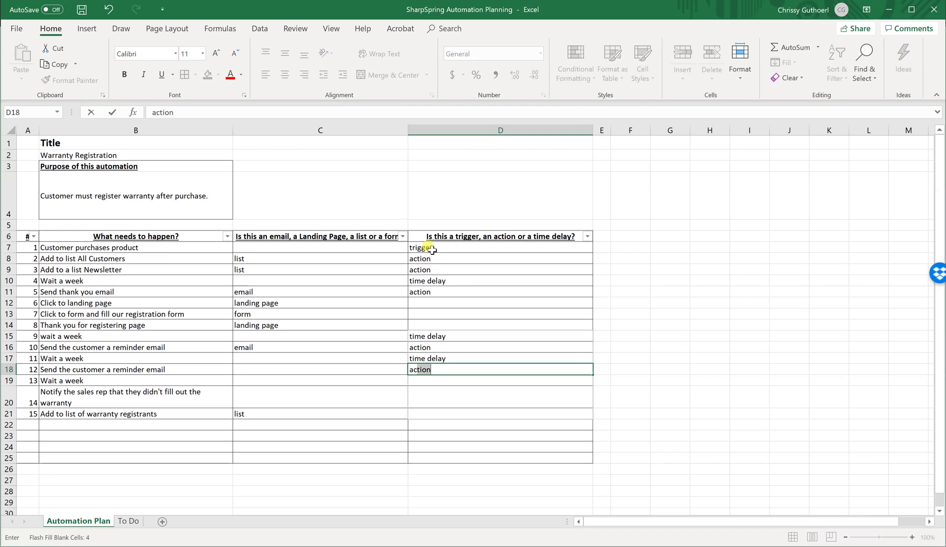
pyautogui.press('Return')
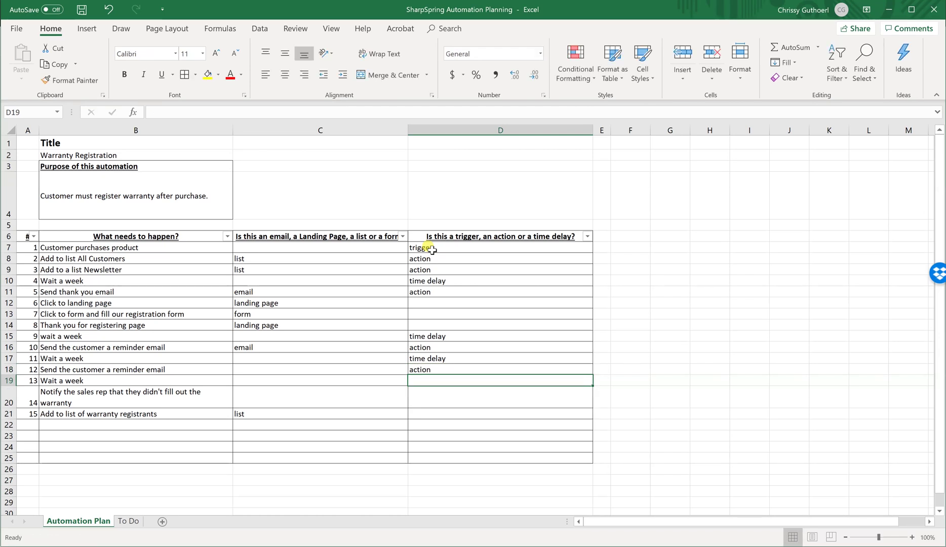
# - Enter "time delay" in D19 for the last wait and "action" in D20 and D21 for the sales rep notification and registrants list
pyautogui.write('time delay')
pyautogui.press('Return')
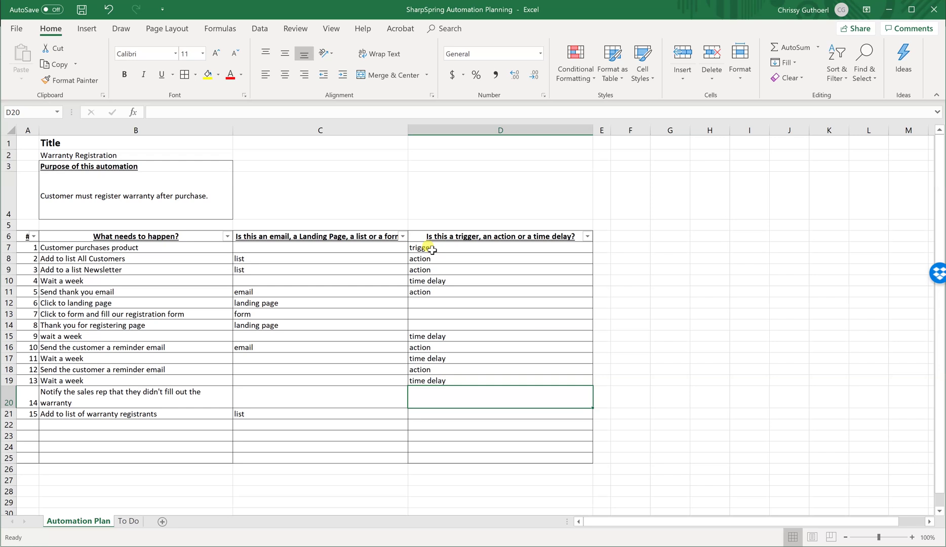
pyautogui.write('action')
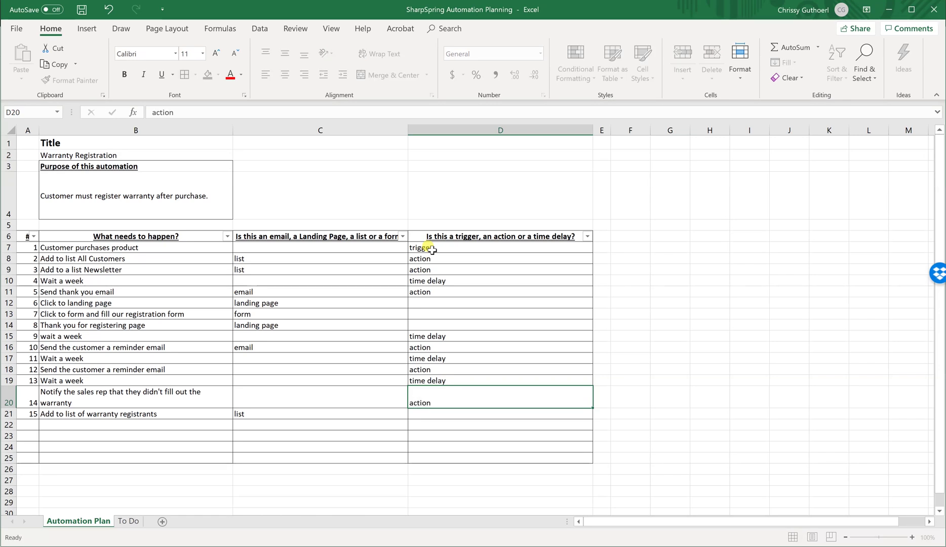
pyautogui.press('Return')
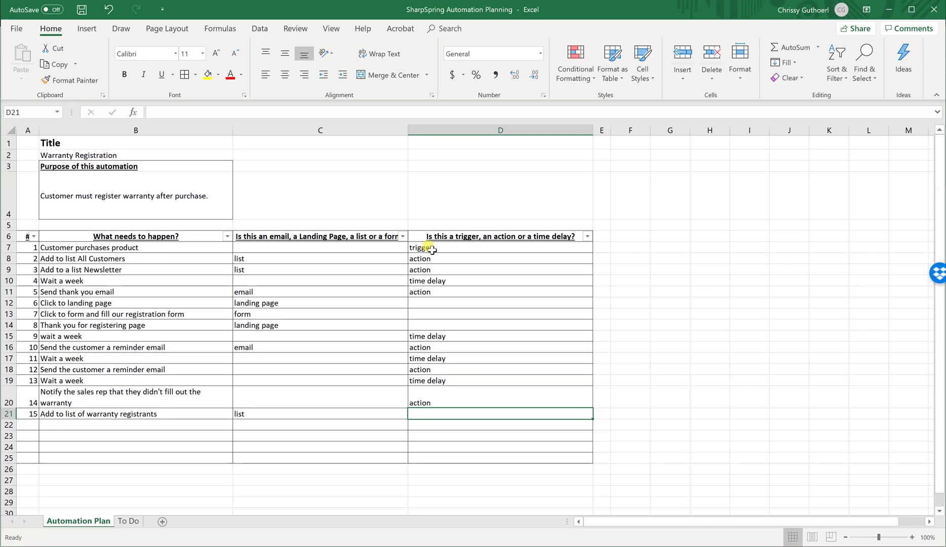
pyautogui.write('action')
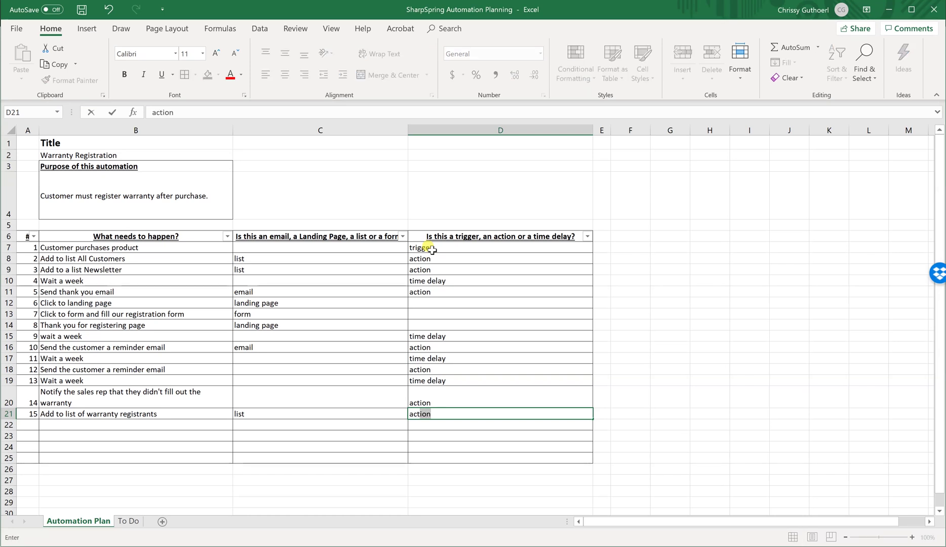
pyautogui.press('Return')
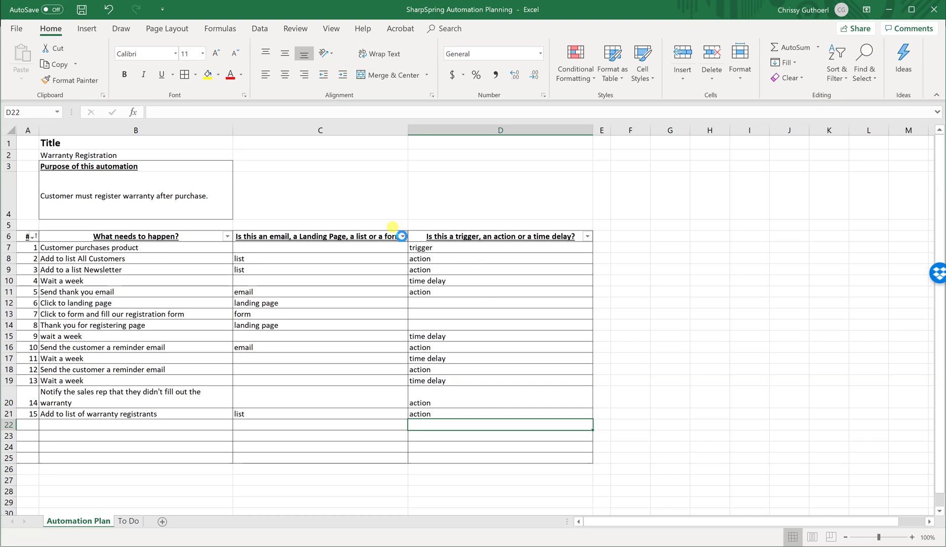
# - Sort the plan table from A to Z by the email, landing page, list or form column
pyautogui.click(403, 236)
pyautogui.click(354, 248)
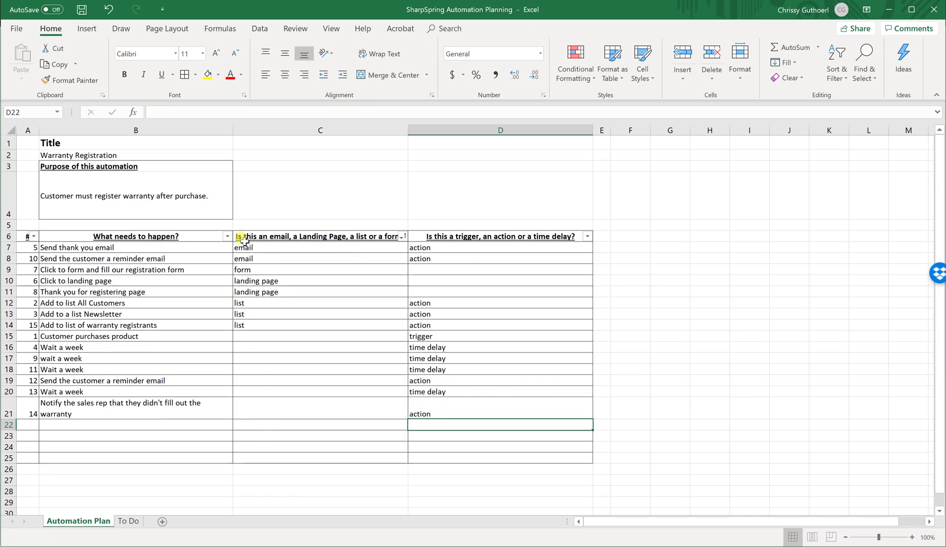
pyautogui.press('Down')
pyautogui.press('Down')
pyautogui.press('Down')
pyautogui.press('Down')
pyautogui.press('Left')
pyautogui.press('Left')
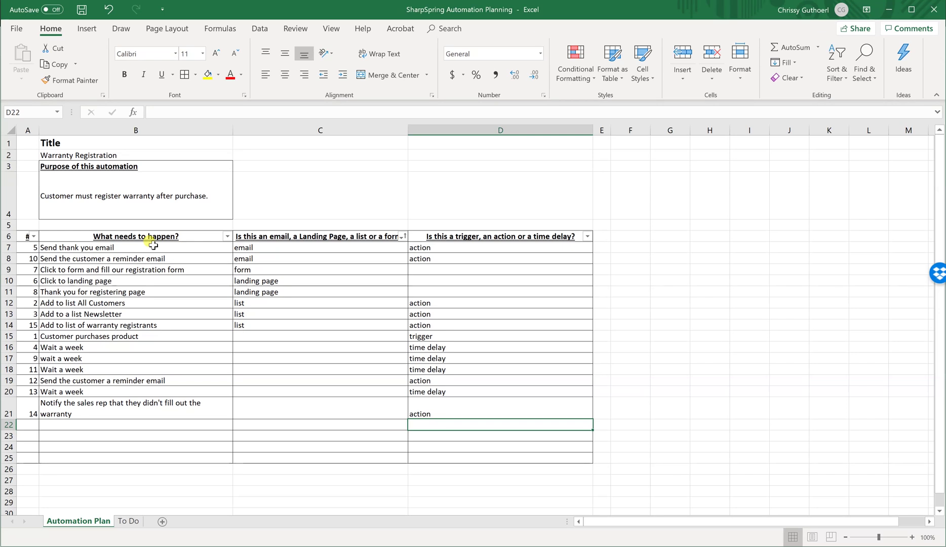
# - Copy the two email items, B7 and B8, into the emails needed column of the To Do sheet, starting at A3
pyautogui.moveTo(177, 249); pyautogui.dragTo(180, 256)
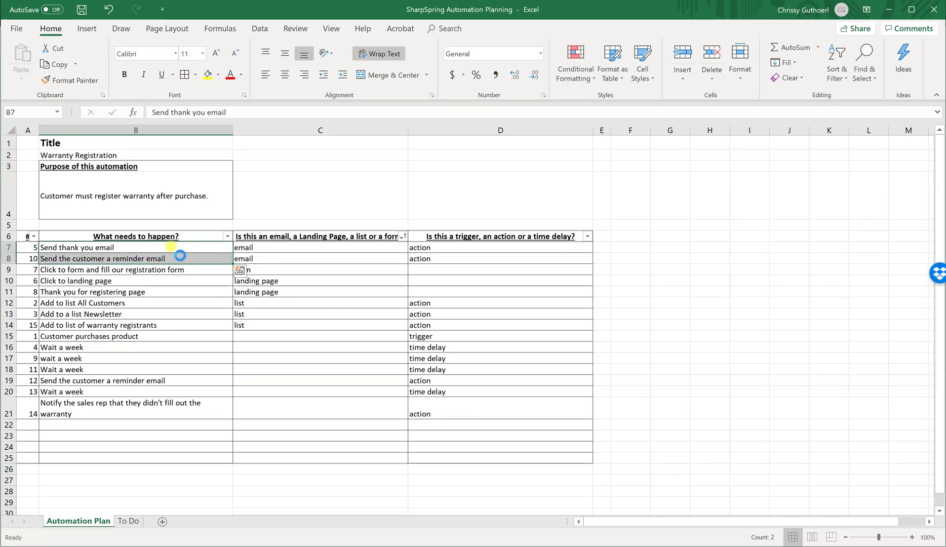
pyautogui.hotkey('ctrl', 'c')
pyautogui.click(127, 520)
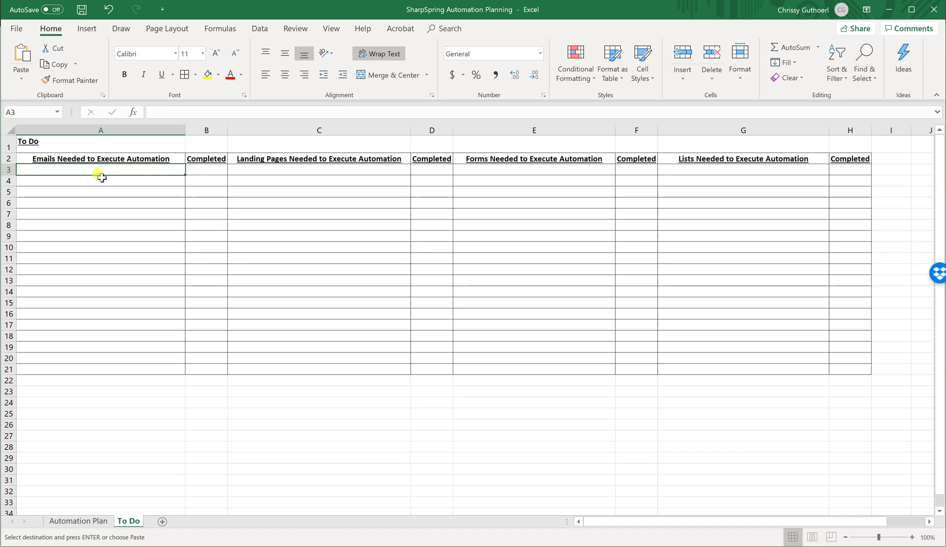
pyautogui.hotkey('ctrl', 'v')
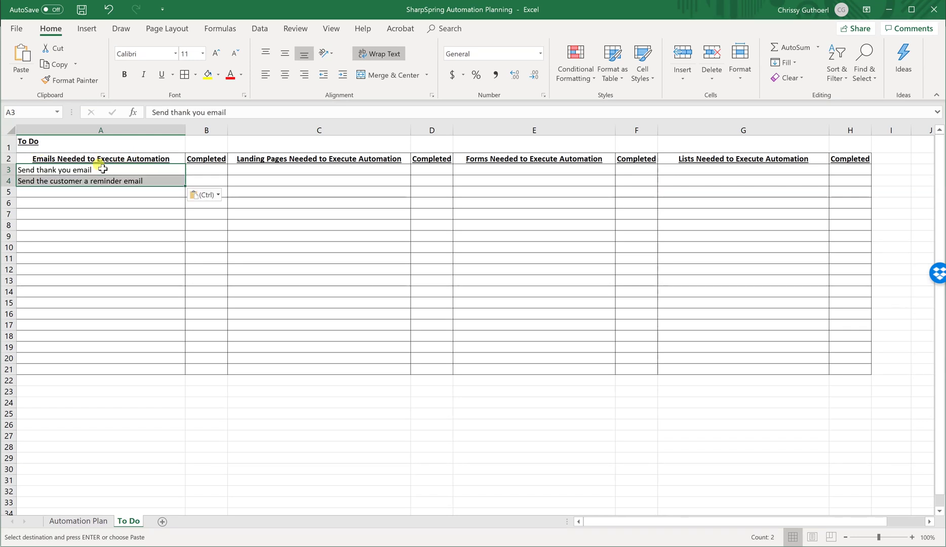
# - Copy the registration form item from B9 of the Automation Plan sheet into E3 under the forms needed on the To Do sheet
pyautogui.click(76, 521)
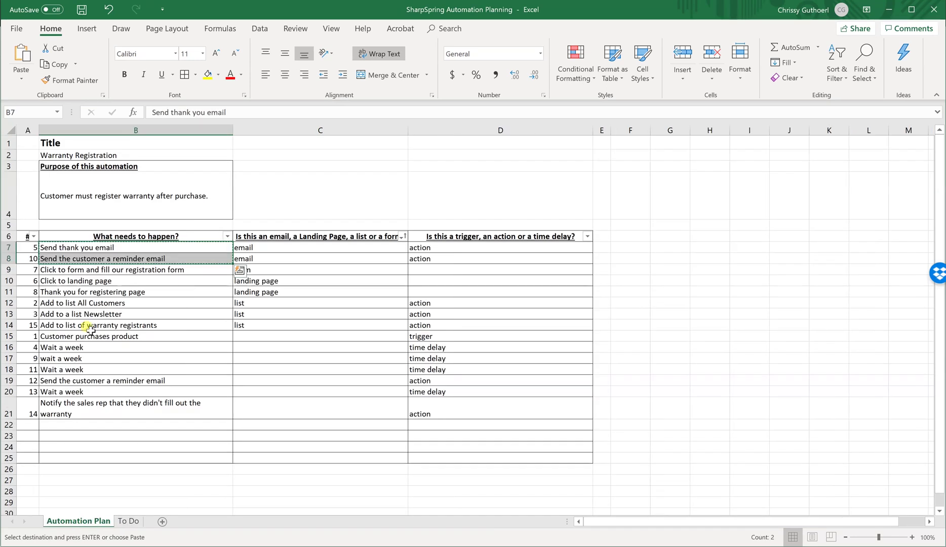
pyautogui.click(121, 270)
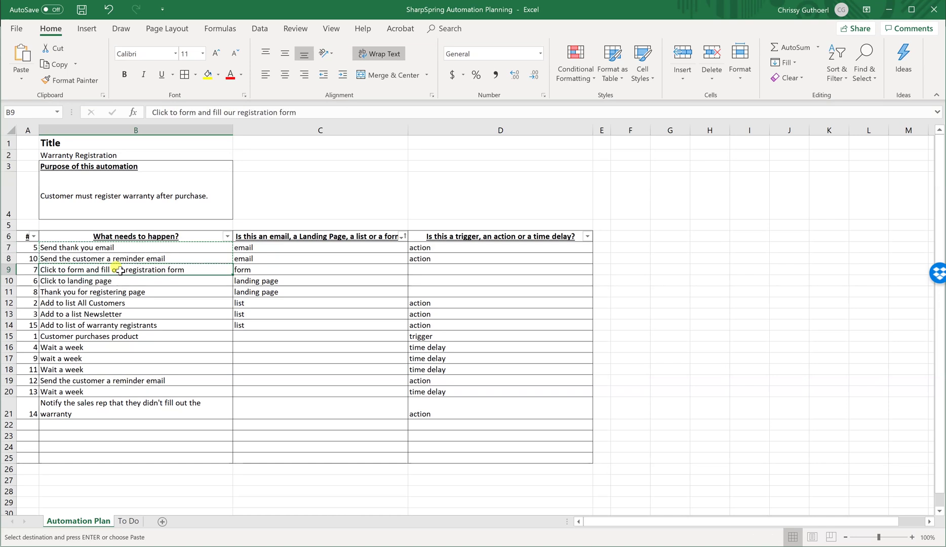
pyautogui.click(128, 521)
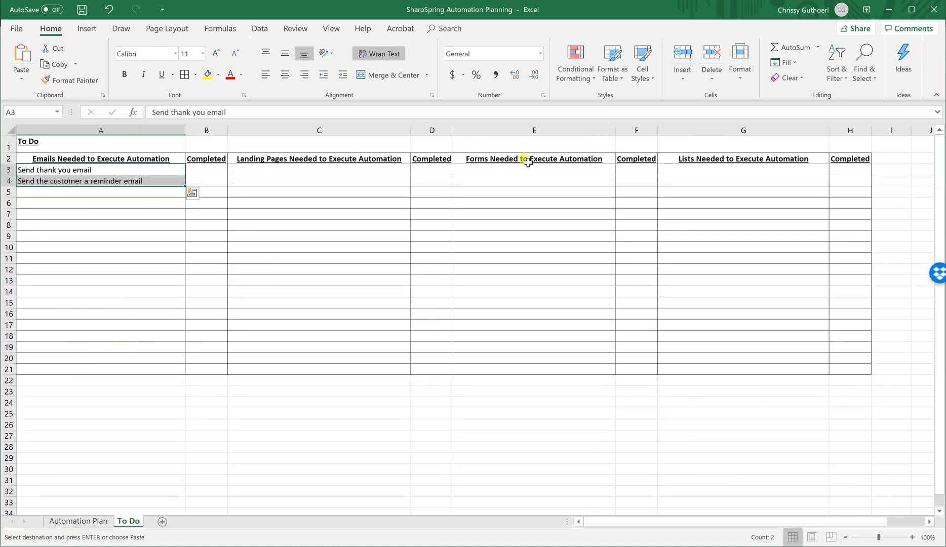
pyautogui.click(500, 174)
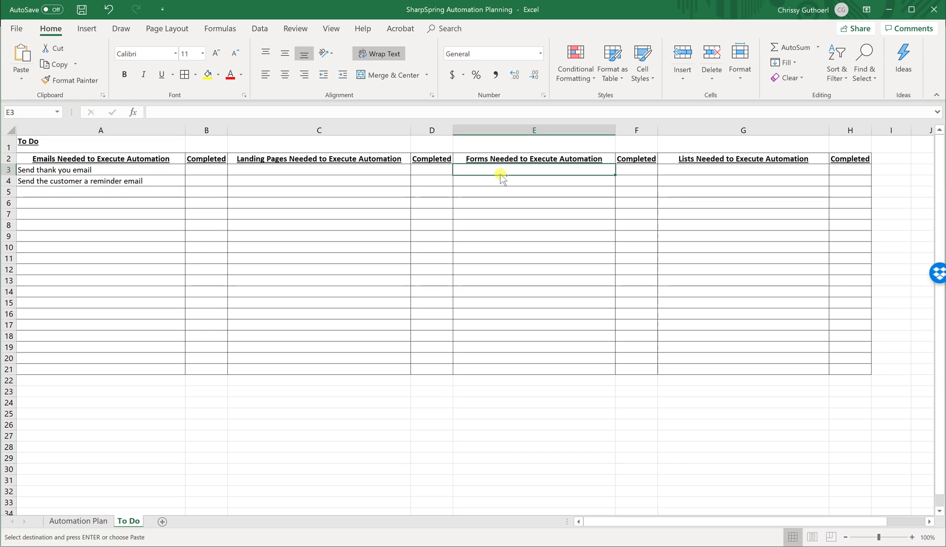
pyautogui.hotkey('ctrl', 'v')
# - Copy the two landing page items, B10 and B11 of the Automation Plan, into the To Do sheet's landing pages column from C3
pyautogui.click(76, 521)
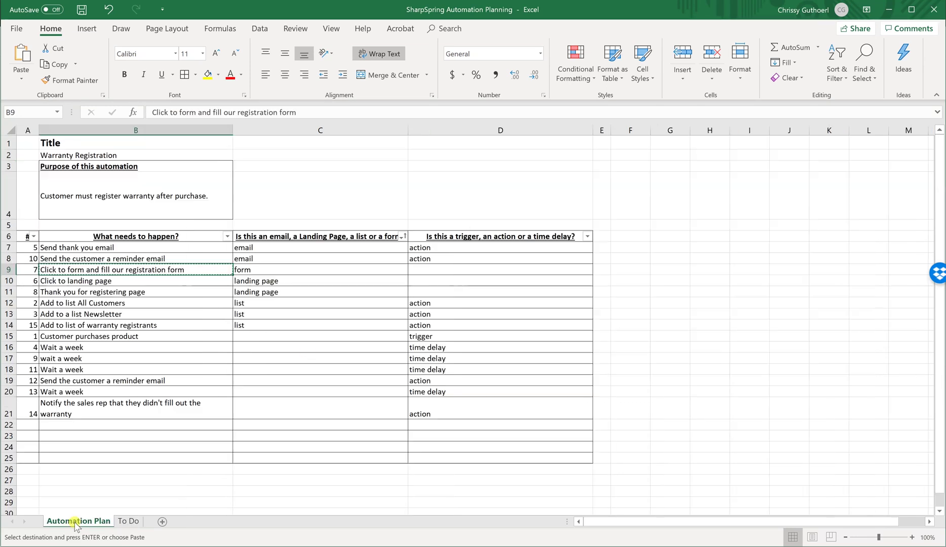
pyautogui.moveTo(76, 279); pyautogui.dragTo(77, 286)
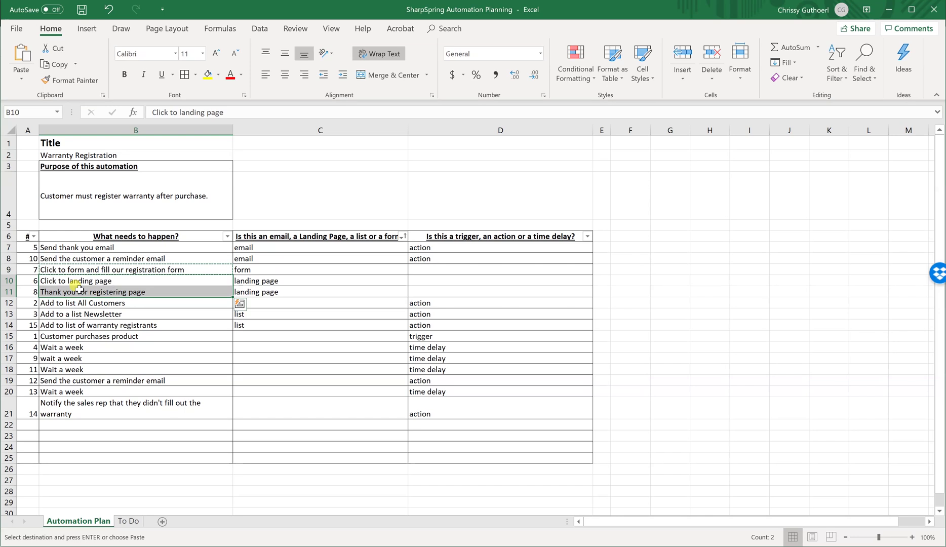
pyautogui.click(130, 521)
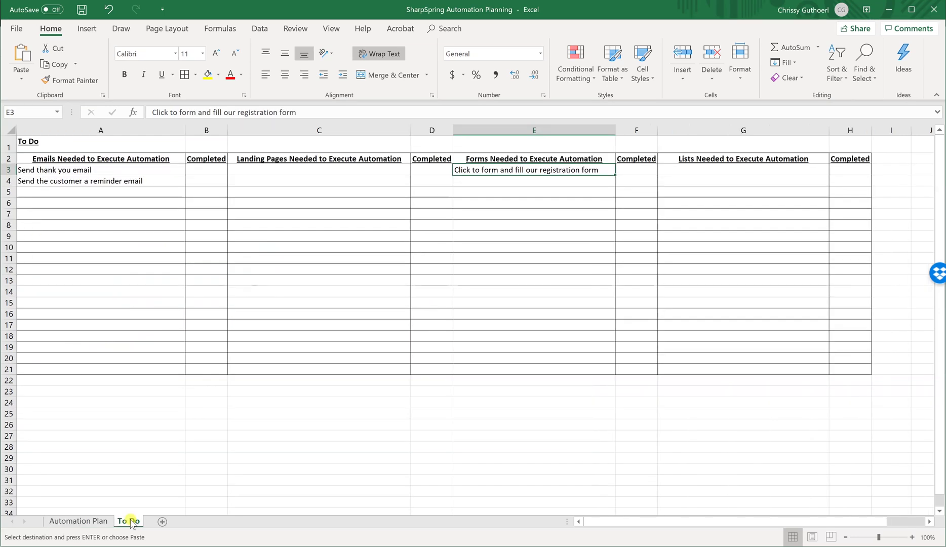
pyautogui.click(271, 169)
pyautogui.hotkey('ctrl', 'v')
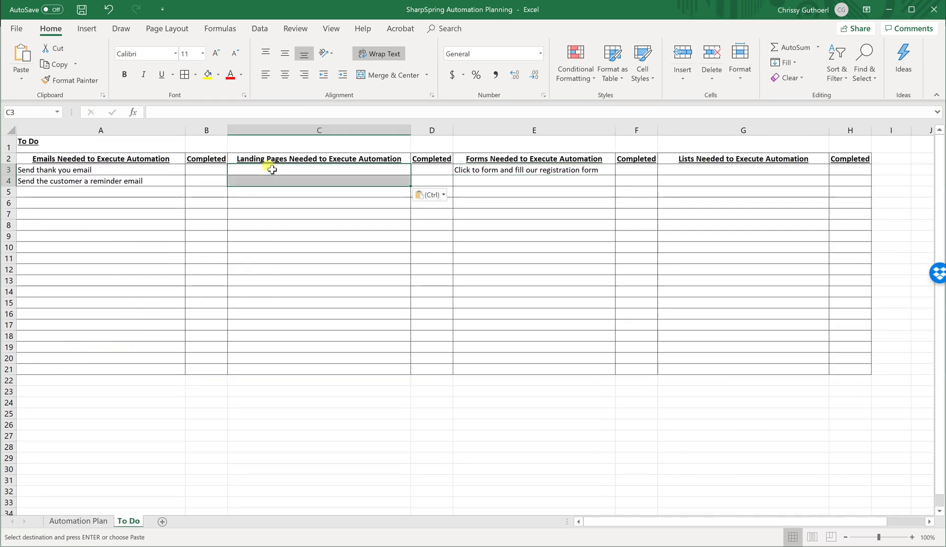
# - Copy the three list items, B12 to B14 of the Automation Plan, into the To Do sheet's lists needed column from G3
pyautogui.click(93, 522)
pyautogui.moveTo(148, 304); pyautogui.dragTo(154, 324)
pyautogui.hotkey('ctrl', 'c')
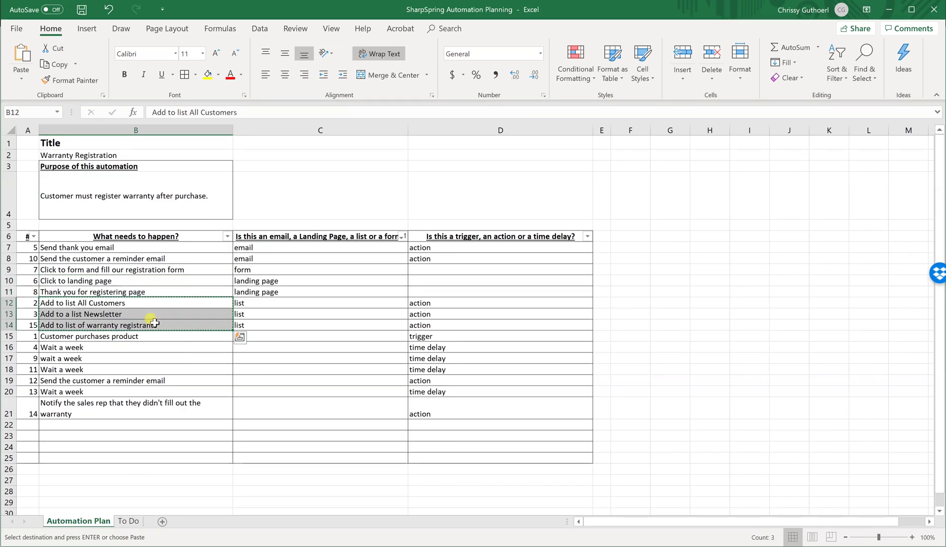
pyautogui.click(128, 521)
pyautogui.click(694, 171)
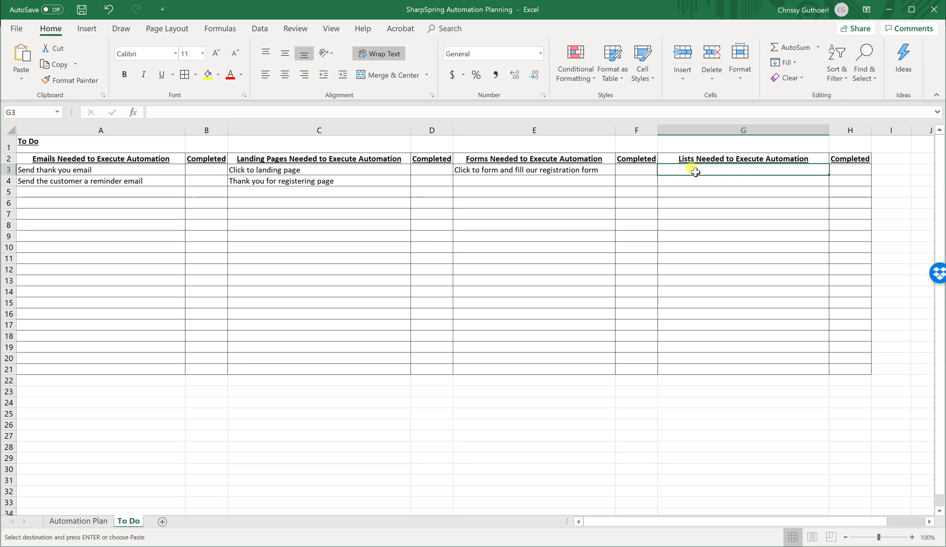
pyautogui.hotkey('ctrl', 'v')
pyautogui.click(674, 258)
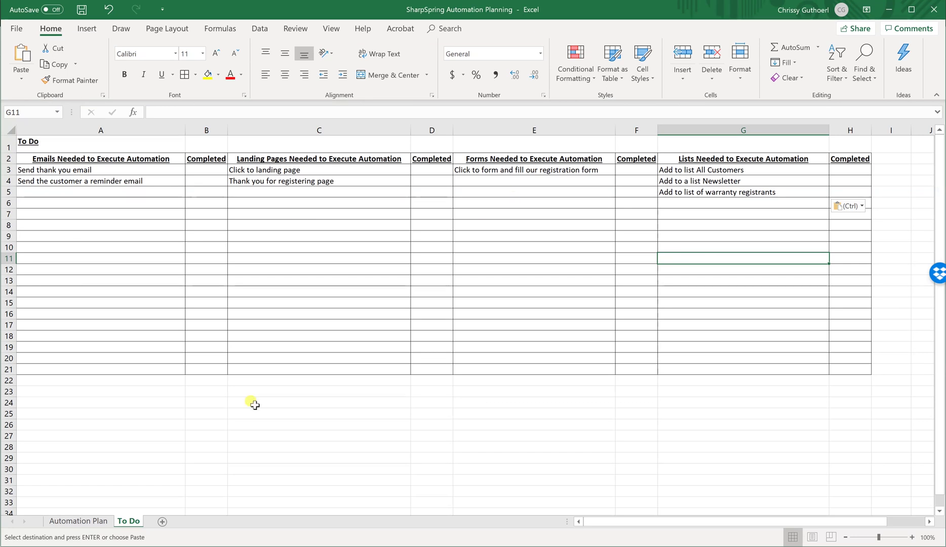
# - Mark both emails and both landing pages as completed by entering "y" in B3, B4, D3 and D4
pyautogui.click(205, 171)
pyautogui.write('y')
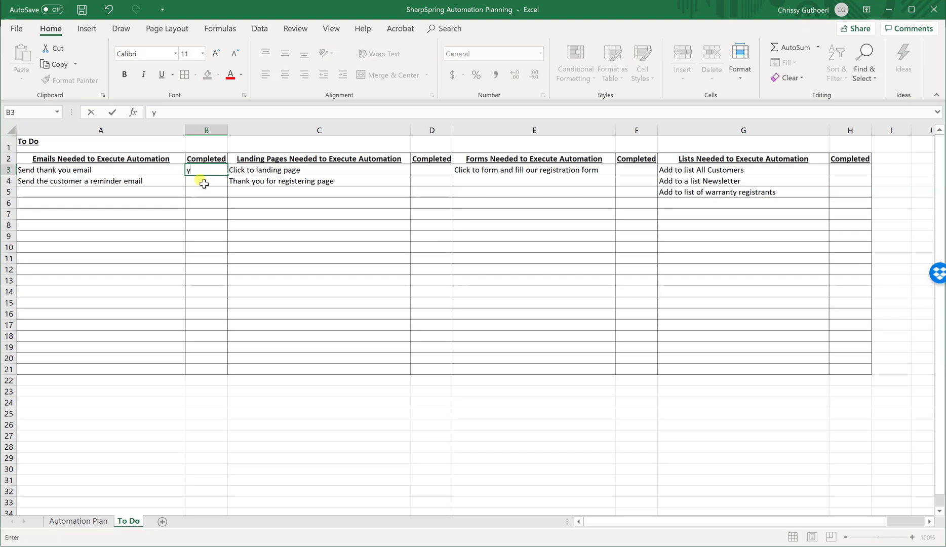
pyautogui.click(204, 184)
pyautogui.write('y')
pyautogui.click(421, 170)
pyautogui.write('y')
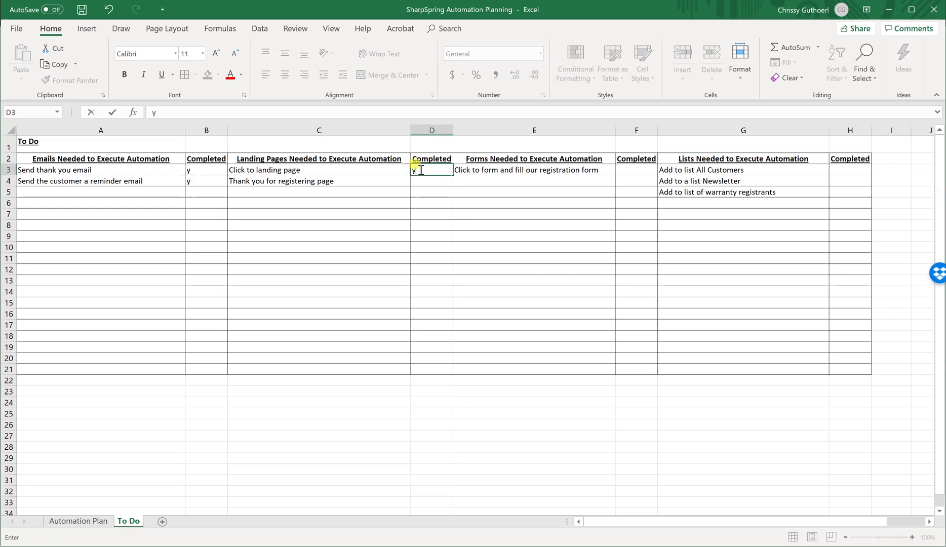
pyautogui.click(420, 184)
pyautogui.write('y')
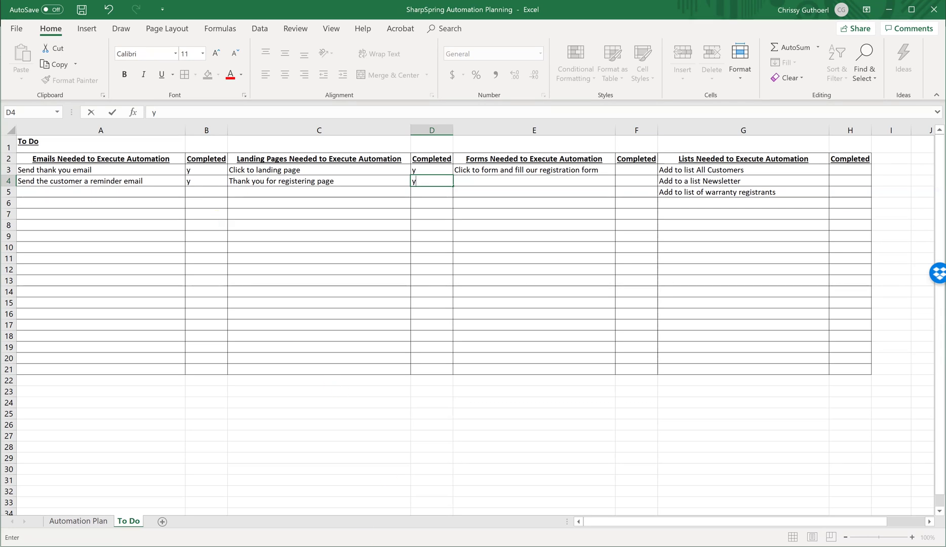
# - Switch to SharpSpring and go from the open workflow, via the home dashboard, to the Visual Workflows list
pyautogui.click(358, 546)
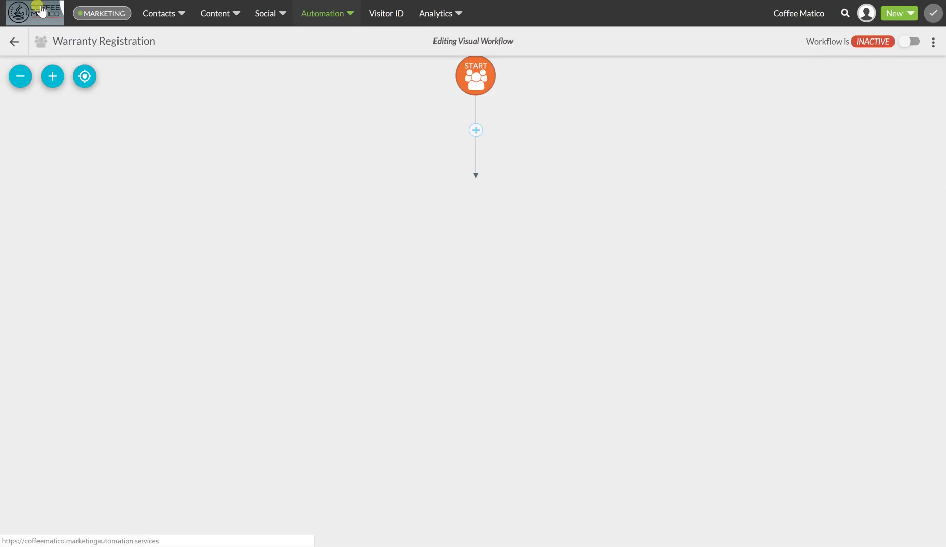
pyautogui.click(45, 25)
pyautogui.moveTo(319, 23)
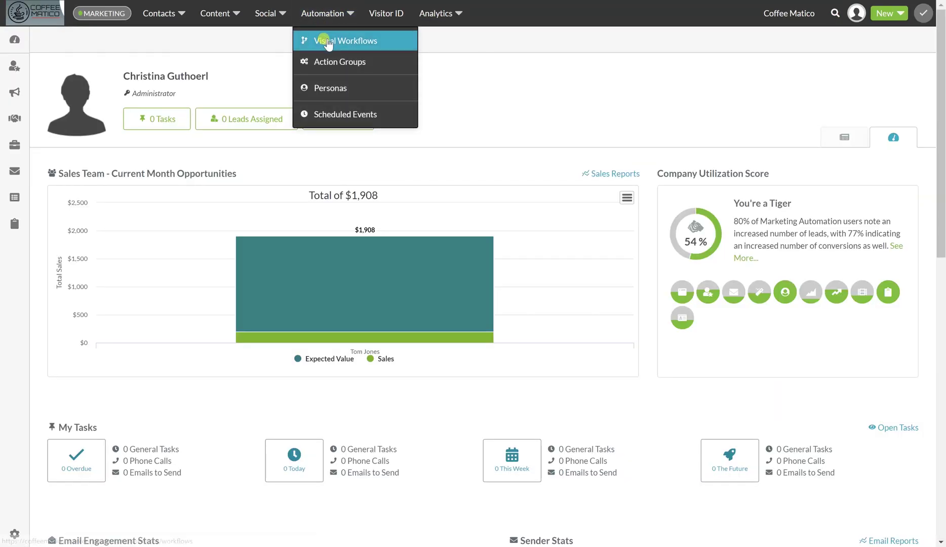
pyautogui.click(328, 39)
# - Create a new visual workflow named "Register Warranty"
pyautogui.click(889, 58)
pyautogui.click(886, 92)
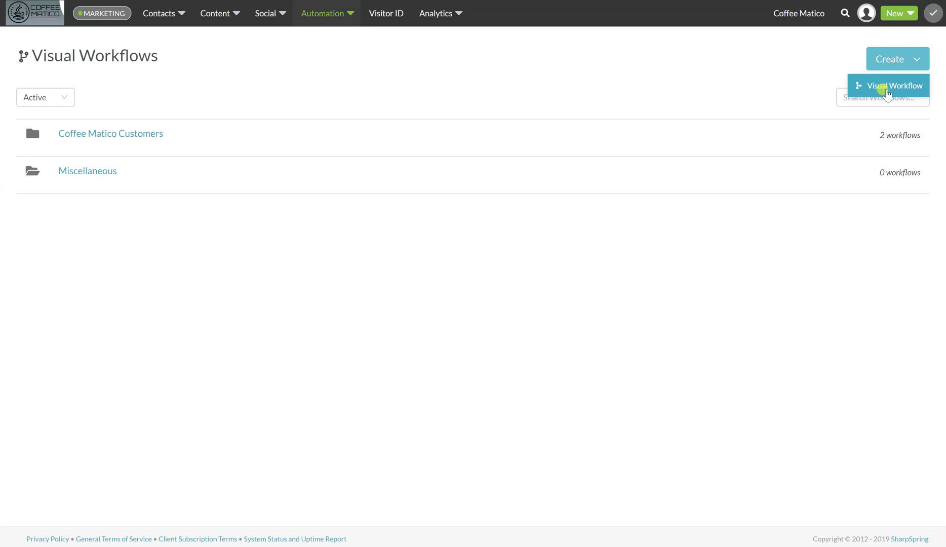
pyautogui.click(360, 272)
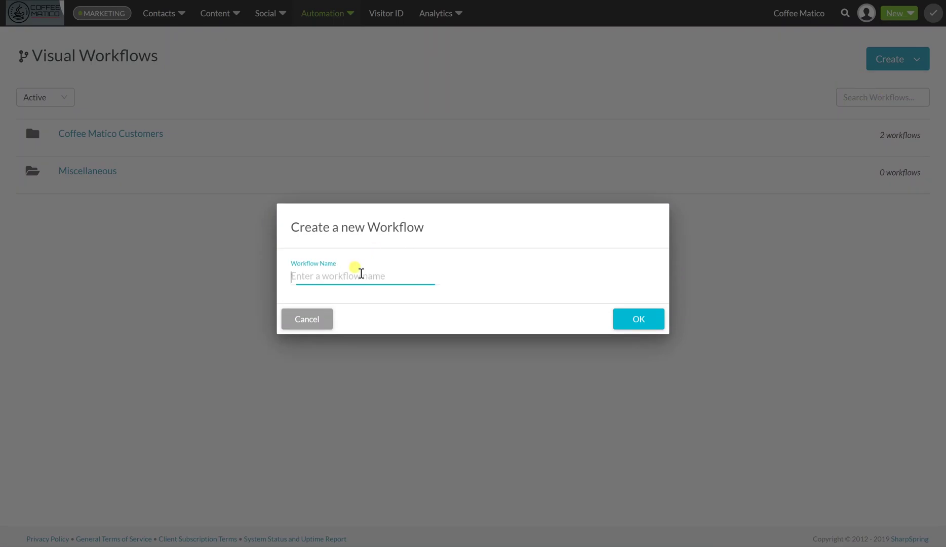
pyautogui.write('Registe')
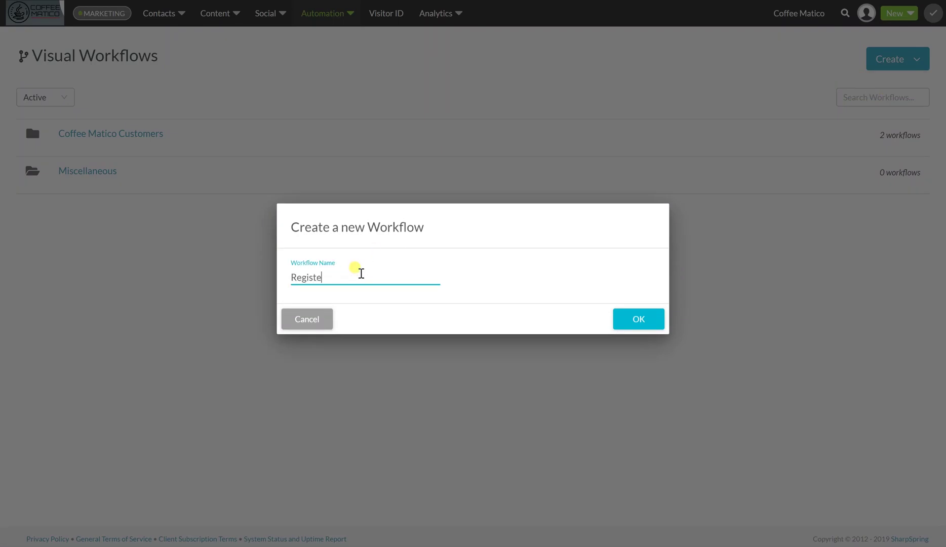
pyautogui.write('r Warranty')
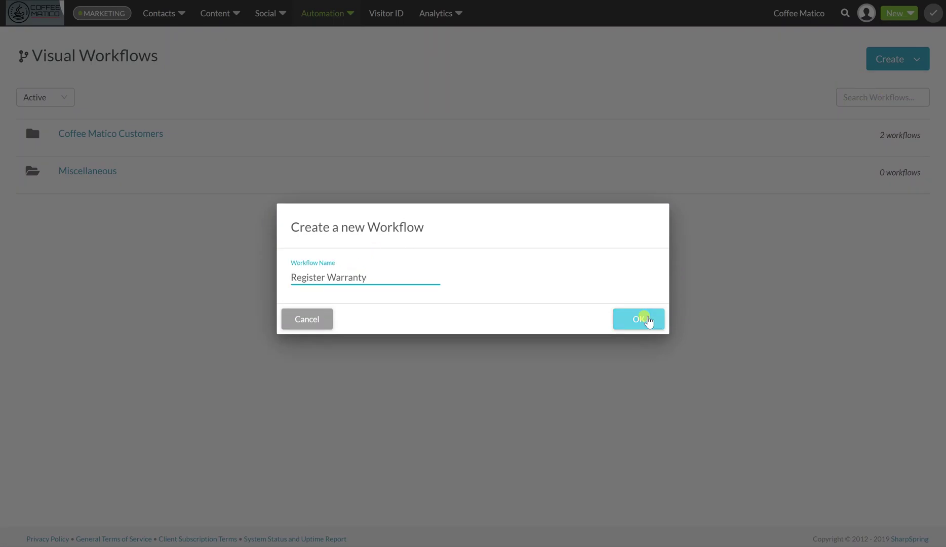
pyautogui.click(645, 319)
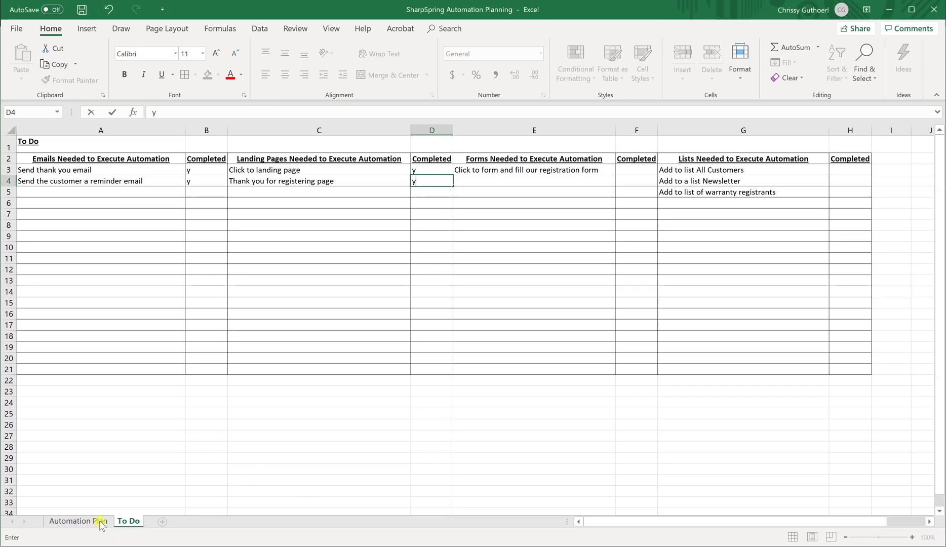
# - On the Automation Plan sheet in Excel, sort the plan table by the # column from smallest to largest and select the first item
pyautogui.click(101, 522)
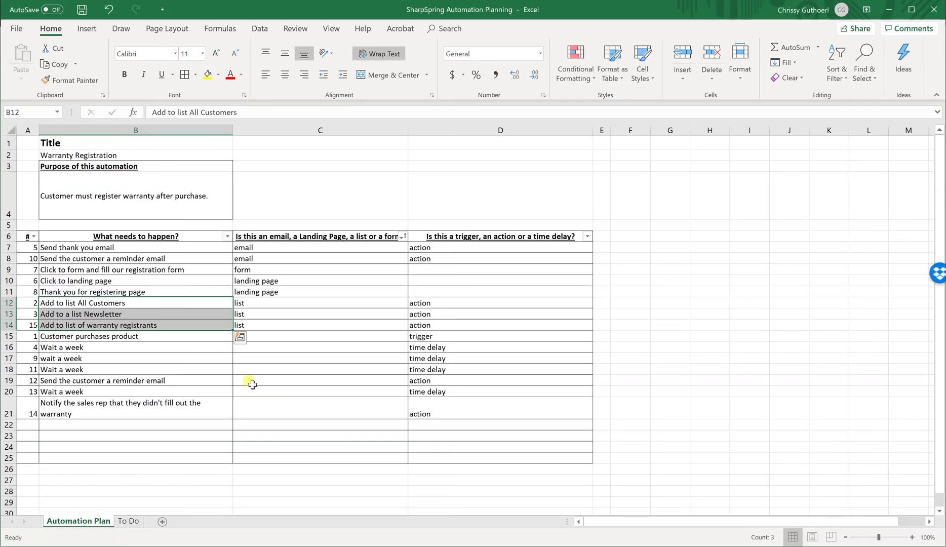
pyautogui.click(158, 306)
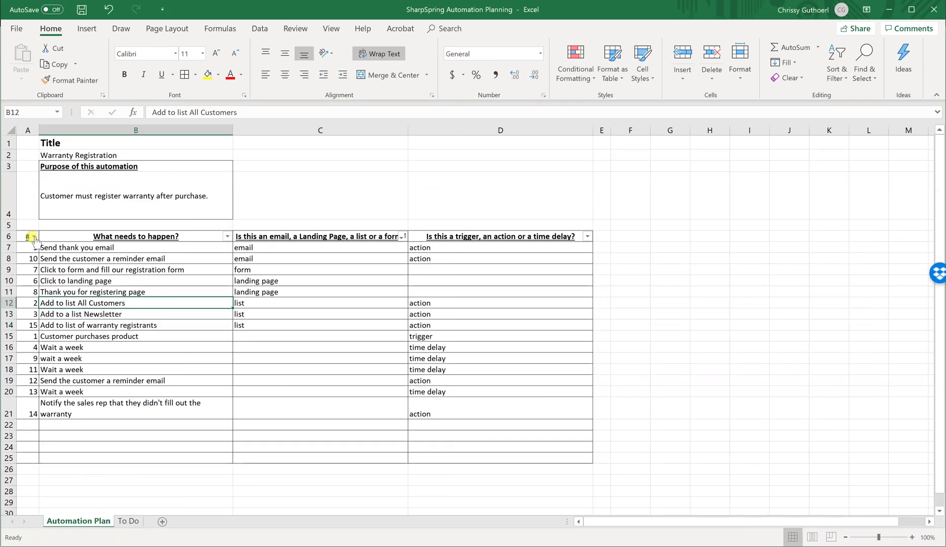
pyautogui.click(34, 236)
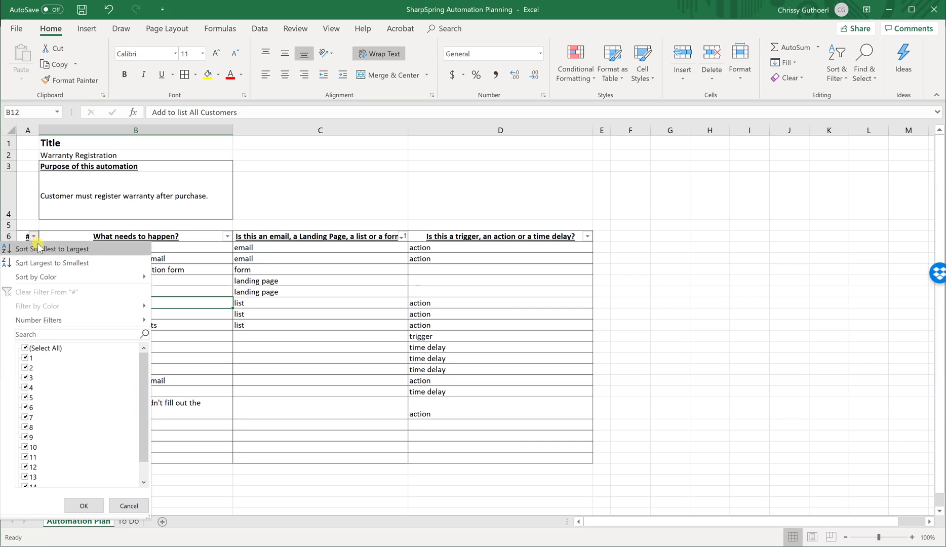
pyautogui.click(39, 249)
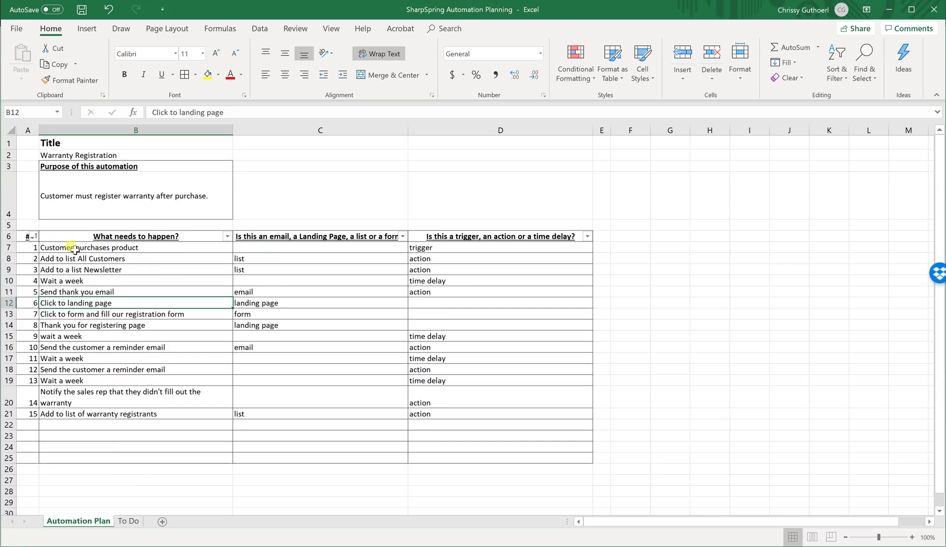
pyautogui.click(43, 247)
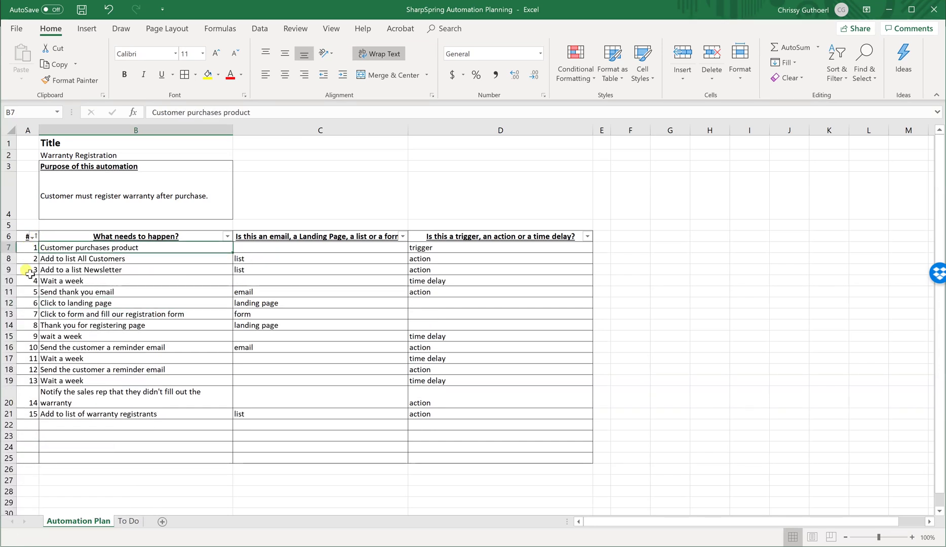
# - Return to the Register Warranty workflow in SharpSpring and add a Lead "has the field" trigger below the start
pyautogui.click(683, 388)
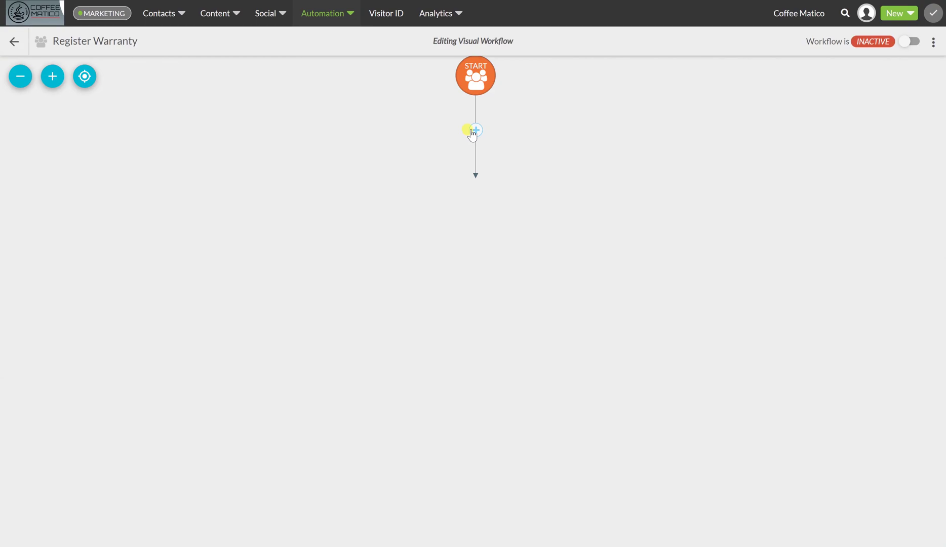
pyautogui.click(473, 131)
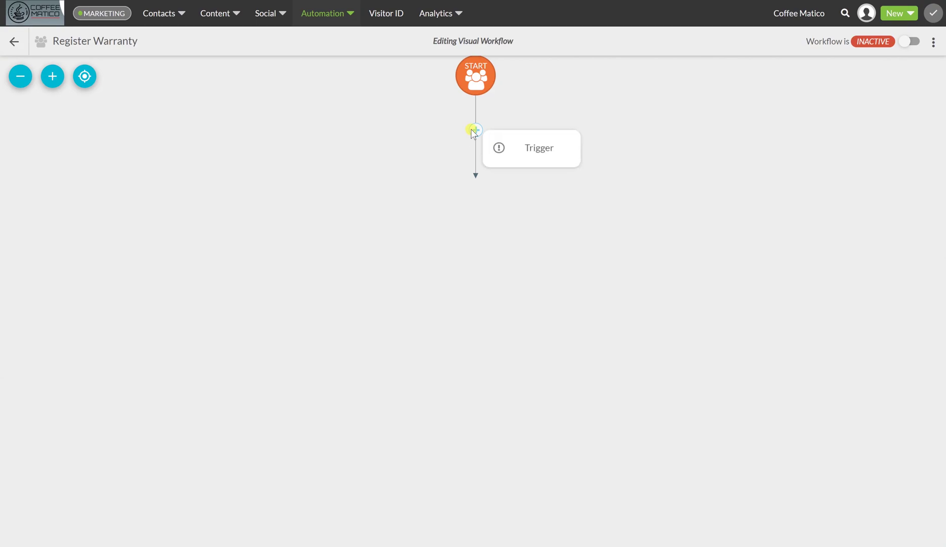
pyautogui.click(534, 148)
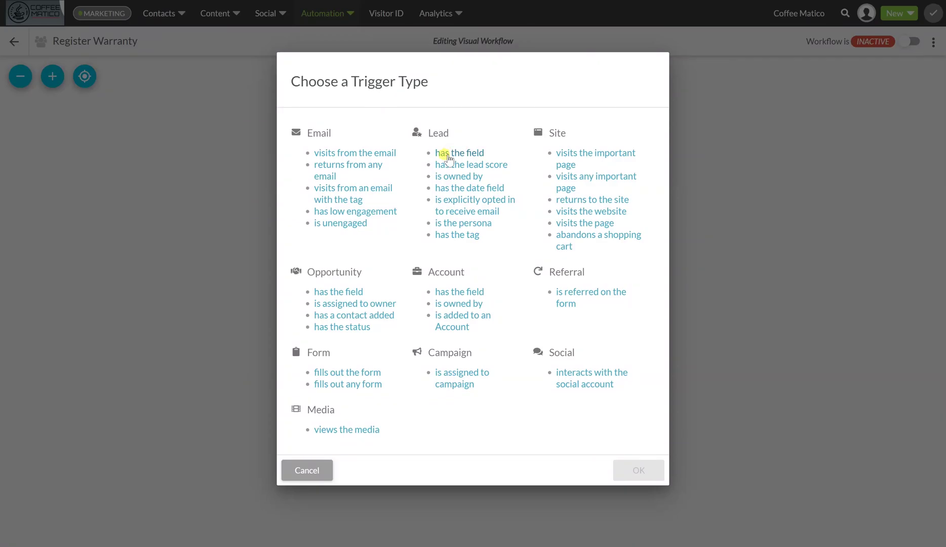
pyautogui.click(438, 152)
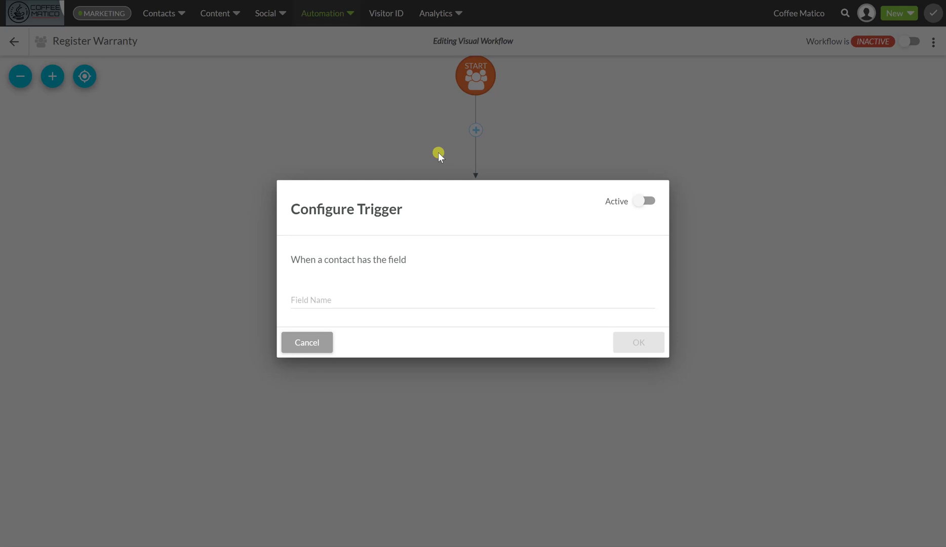
# - Configure the trigger to match contacts whose Product field value is Coffee, using the "included" comparison
pyautogui.click(315, 299)
pyautogui.write('pr')
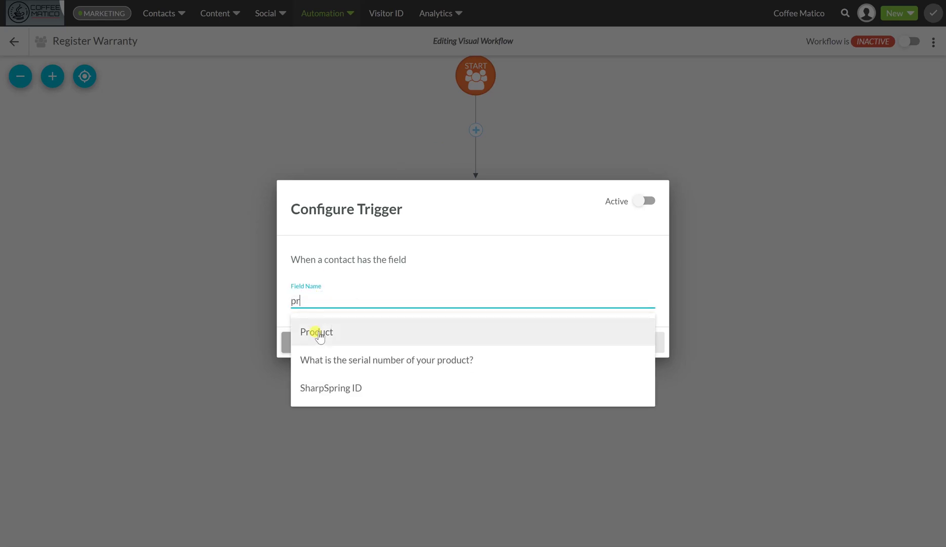
pyautogui.click(317, 331)
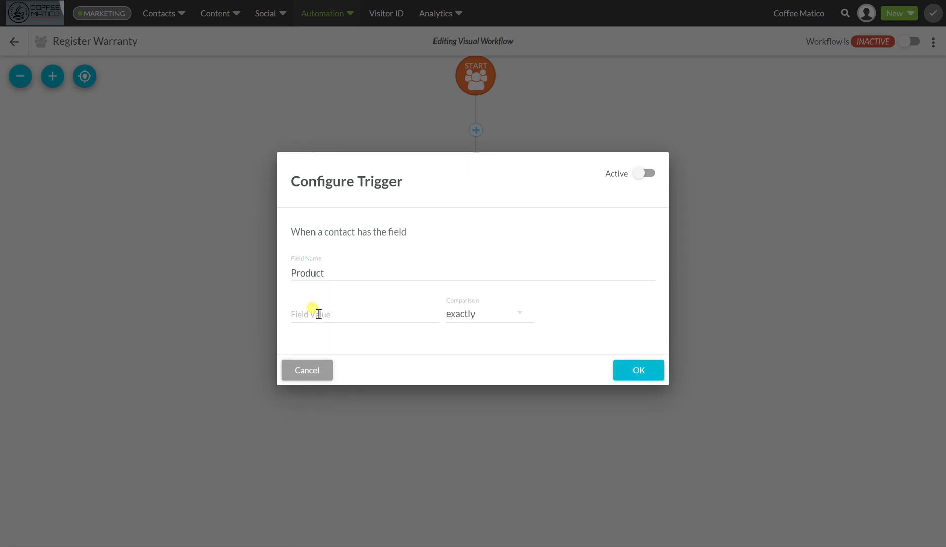
pyautogui.click(469, 313)
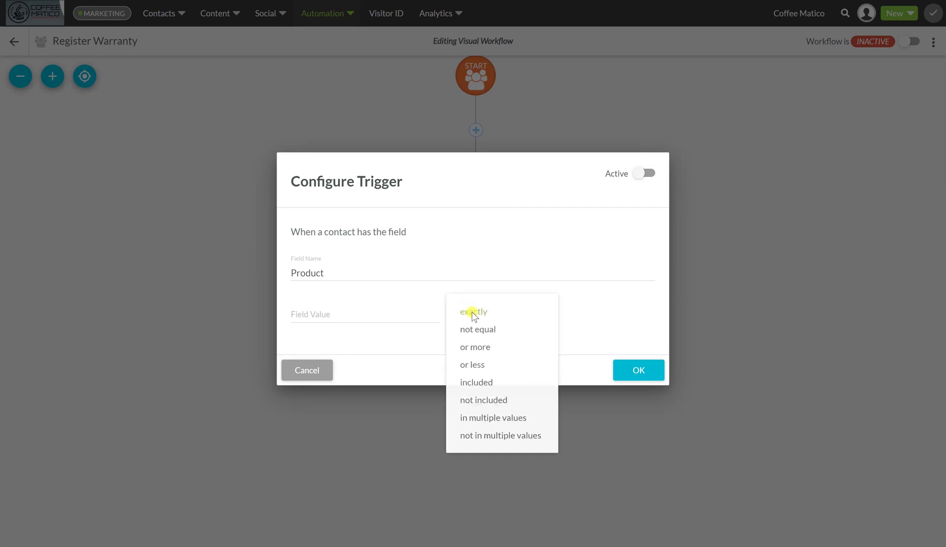
pyautogui.click(467, 388)
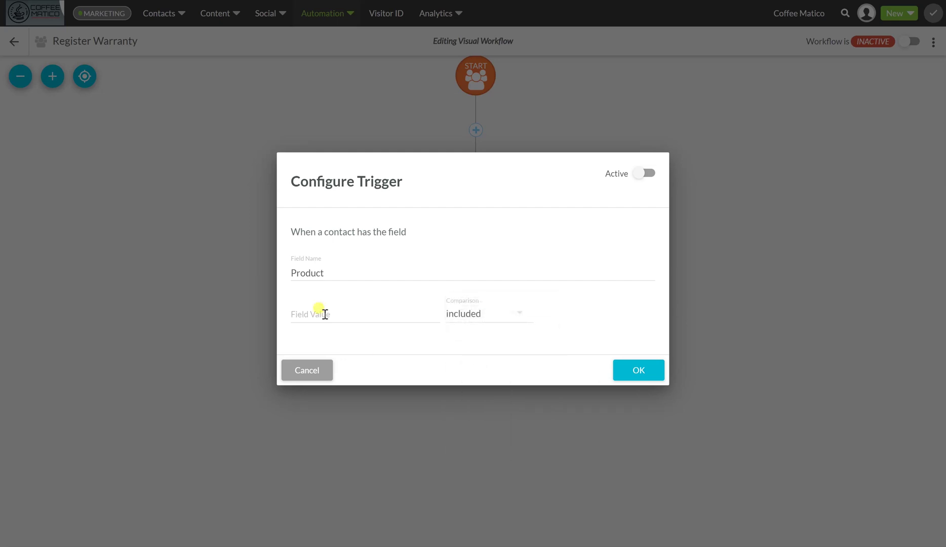
pyautogui.click(324, 314)
pyautogui.write('Coffee')
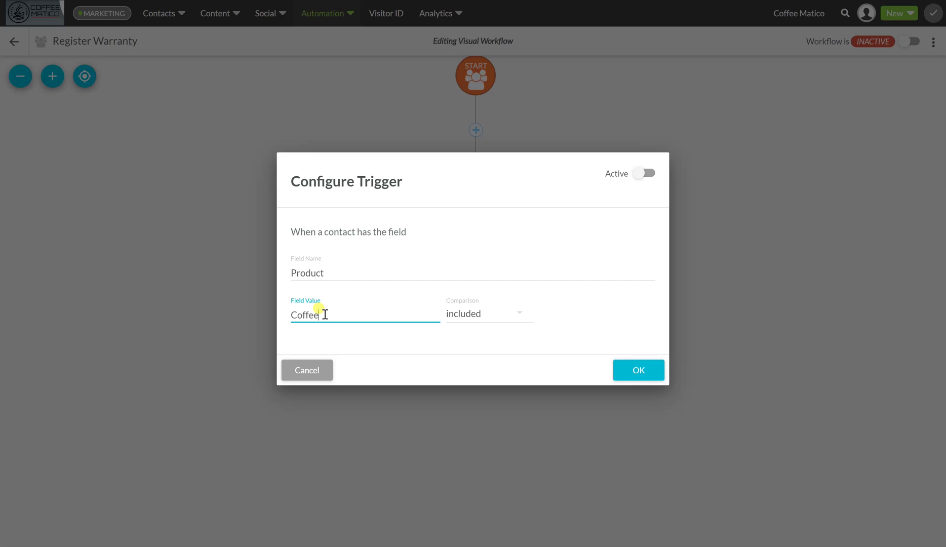
pyautogui.click(641, 372)
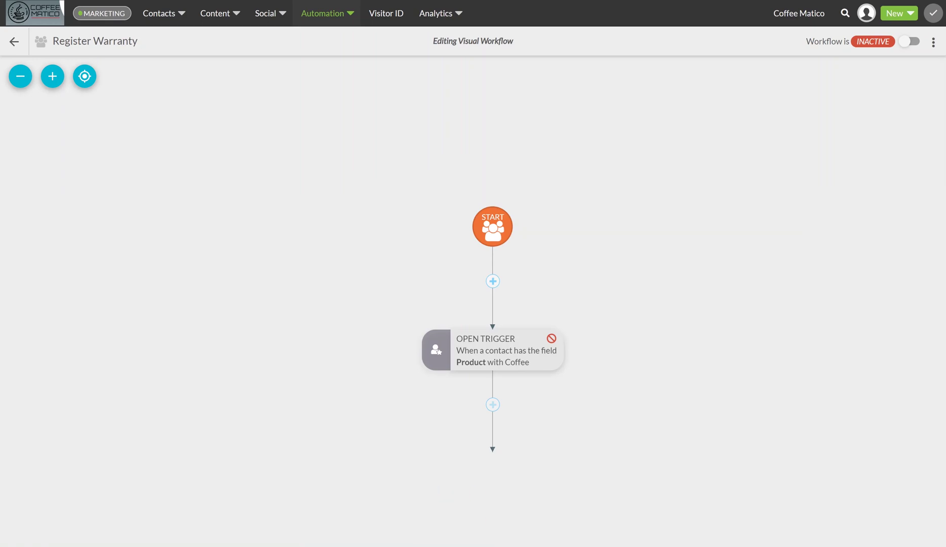
# - Add an action below the Product trigger that adds the contact to the All Customers list
pyautogui.hotkey('alt', 'Tab')
pyautogui.click(495, 405)
pyautogui.click(530, 421)
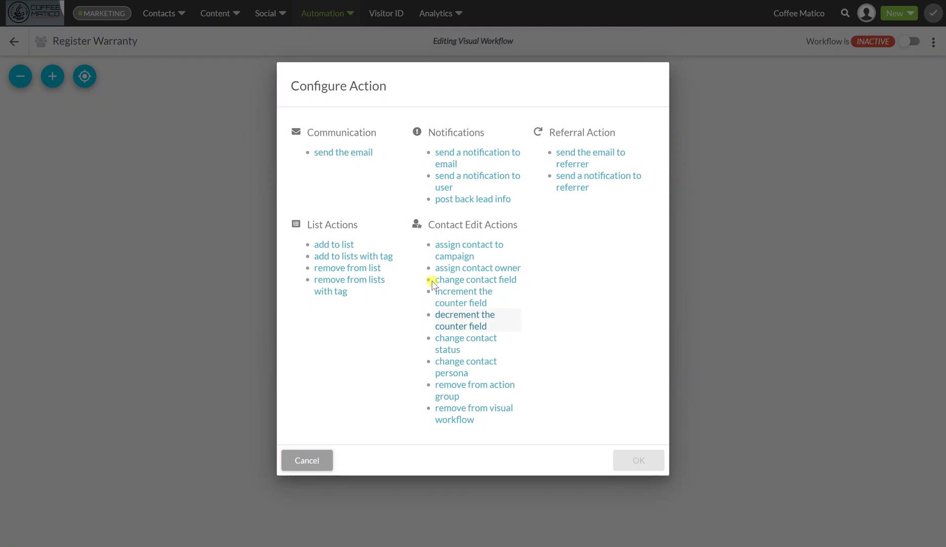
pyautogui.click(337, 244)
pyautogui.click(327, 298)
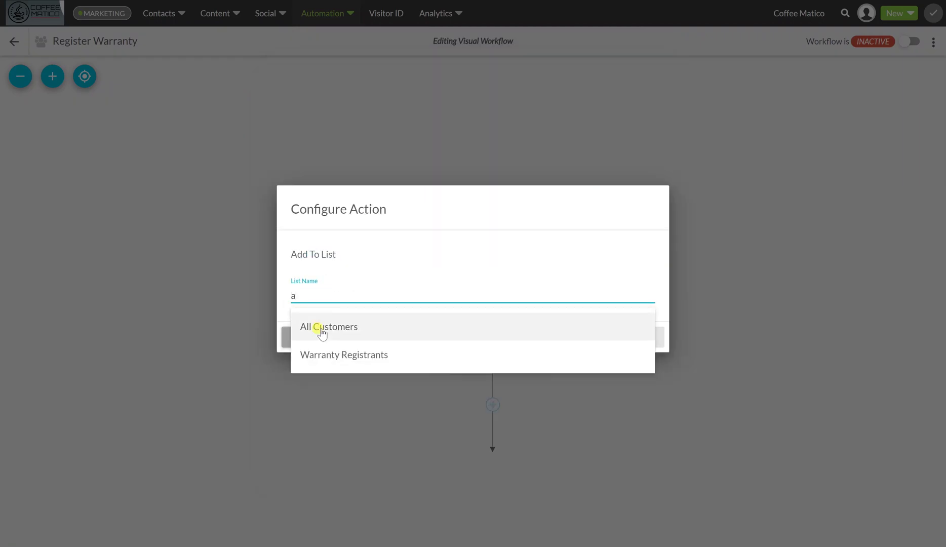
pyautogui.click(320, 326)
pyautogui.click(627, 338)
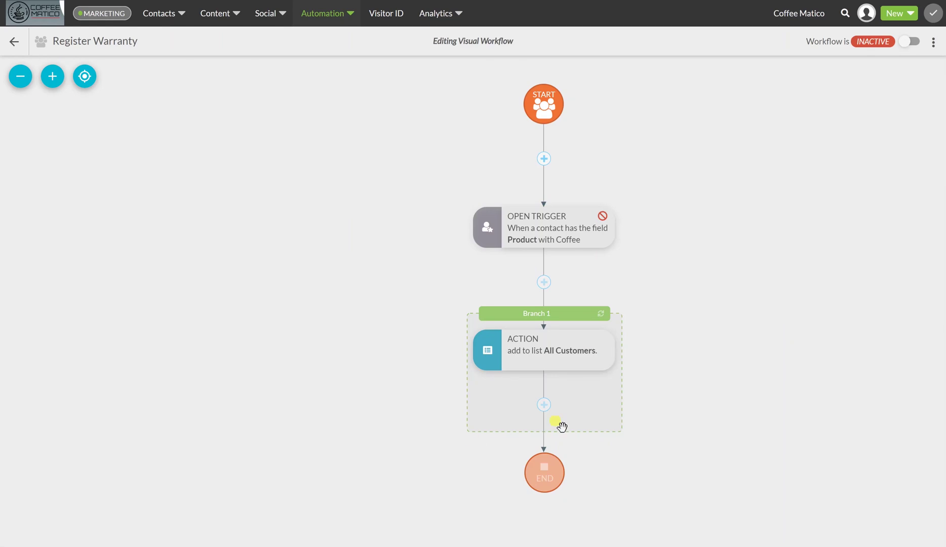
# - Add a second list action below it that adds the contact to the Newsletter recipients list
pyautogui.click(544, 405)
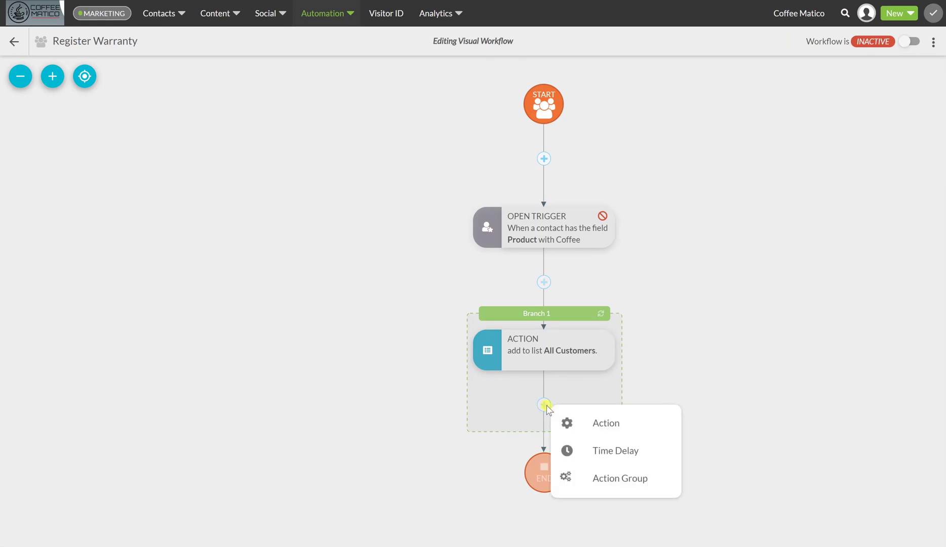
pyautogui.click(566, 422)
pyautogui.click(330, 247)
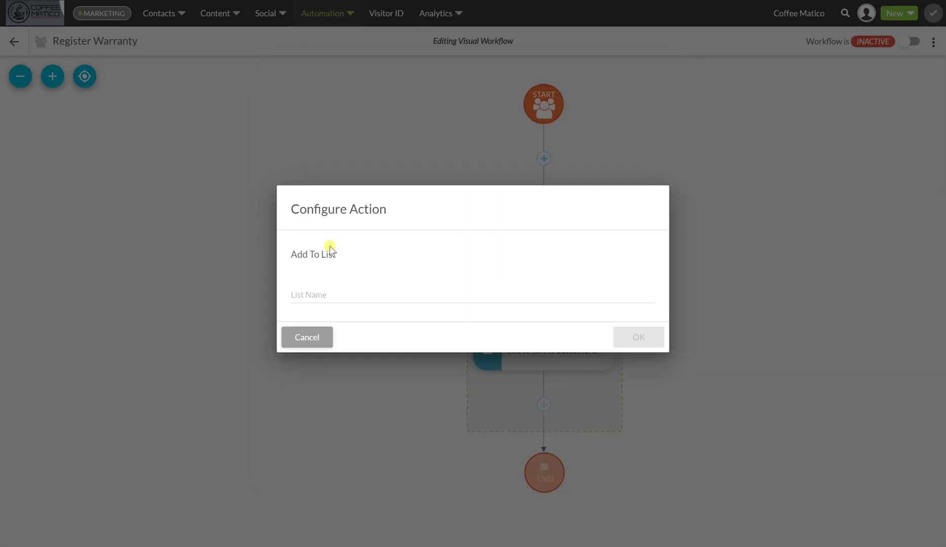
pyautogui.click(296, 293)
pyautogui.write('n')
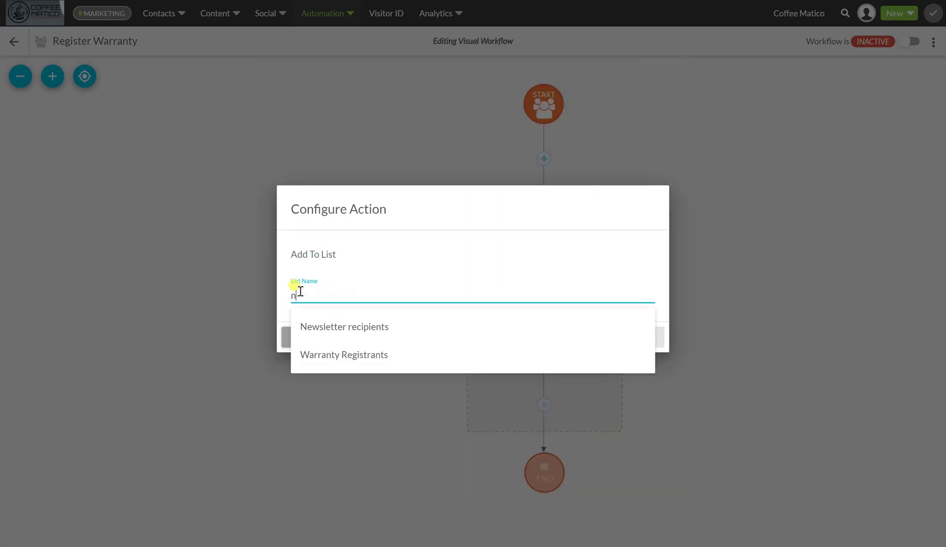
pyautogui.click(311, 328)
pyautogui.click(653, 338)
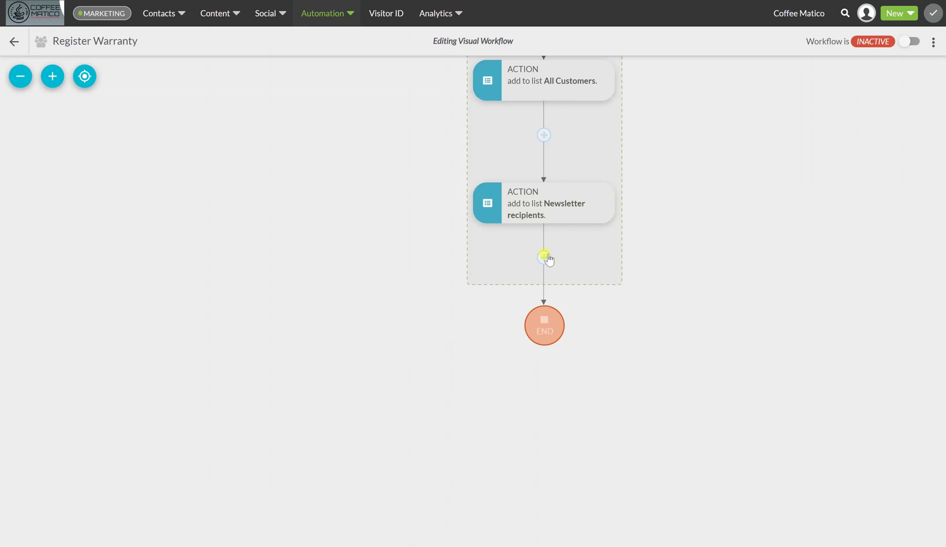
# - Check the Automation Plan in Excel, then return to SharpSpring and add a 7-day time delay below the Newsletter recipients action
pyautogui.hotkey('alt', 'Tab')
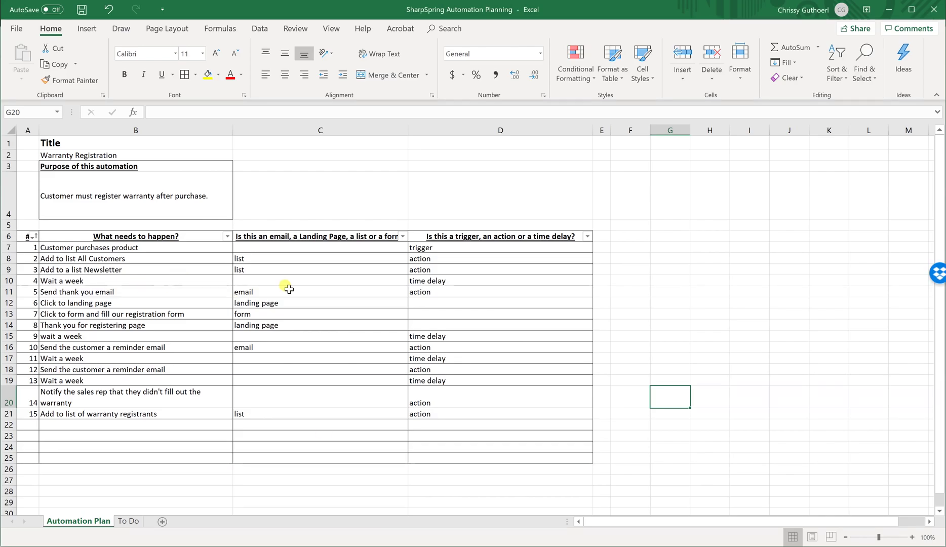
pyautogui.hotkey('alt', 'Tab')
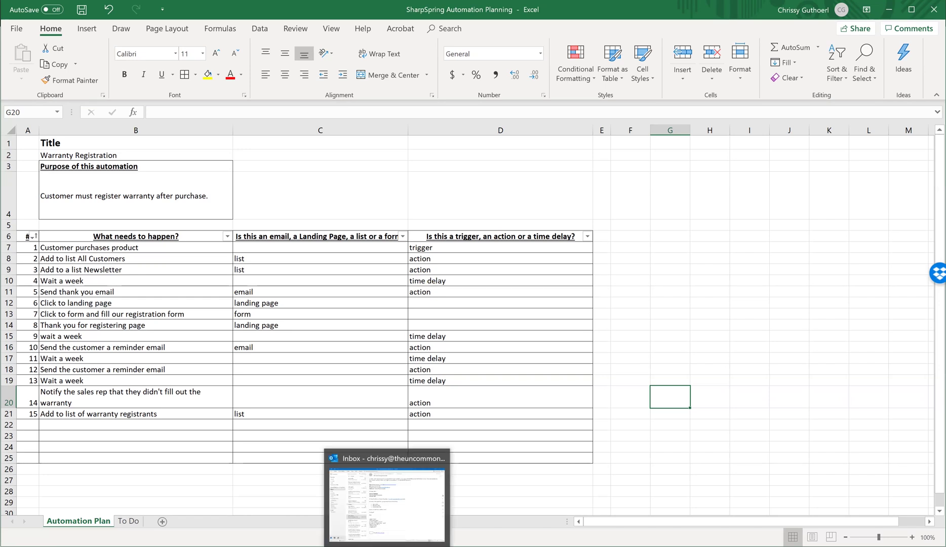
pyautogui.click(545, 260)
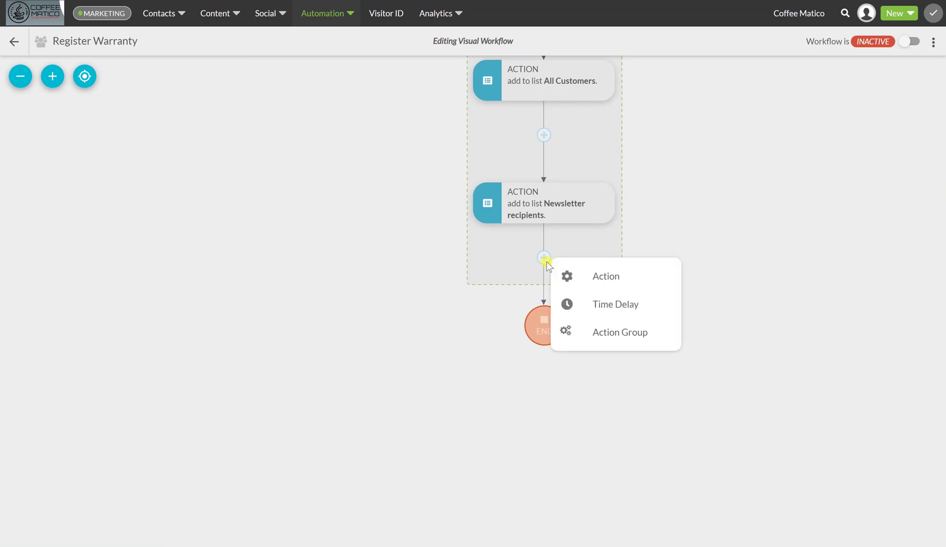
pyautogui.click(595, 304)
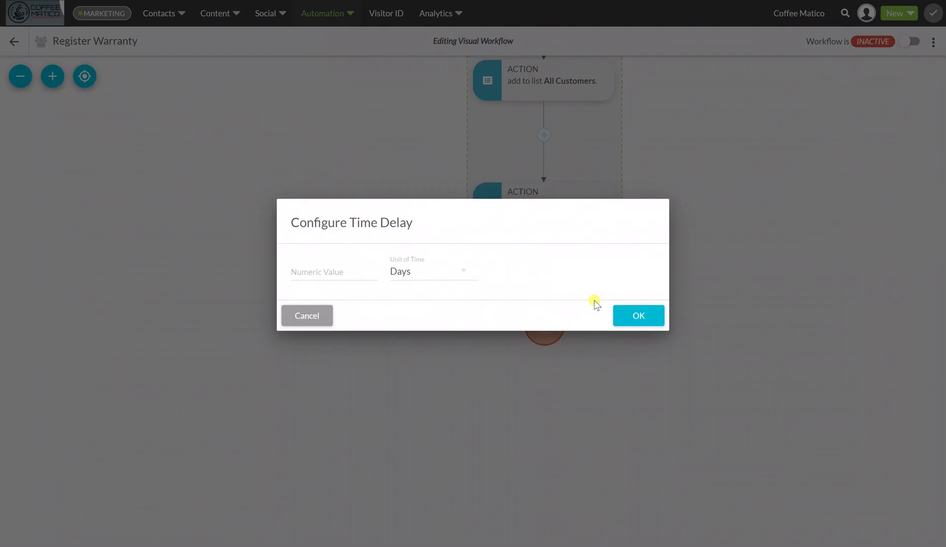
pyautogui.click(303, 272)
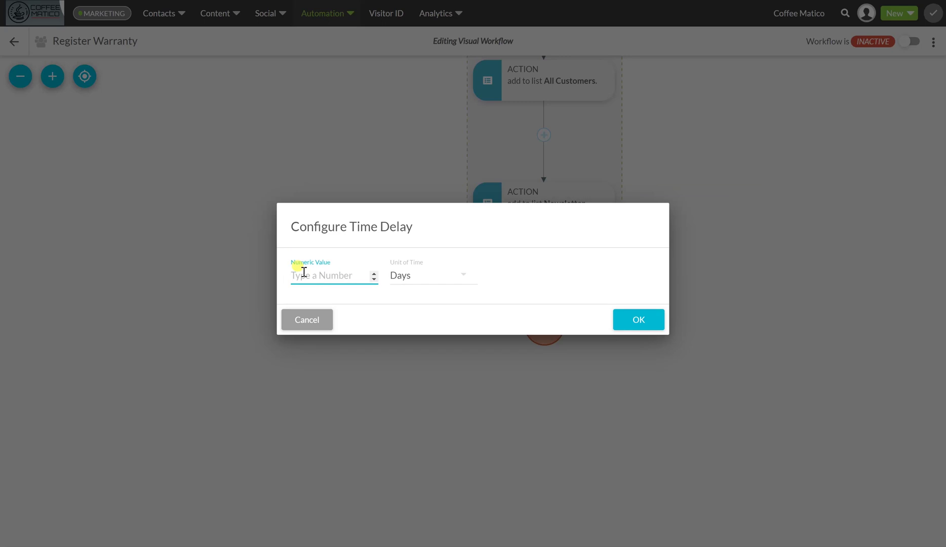
pyautogui.write('7')
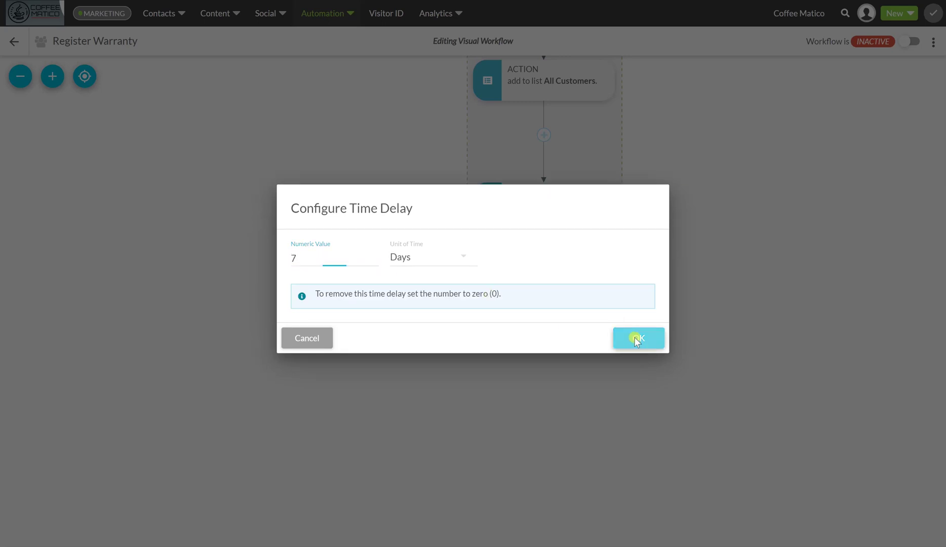
pyautogui.click(633, 335)
# - Add an action after the delay that sends the "Thank you for your purchase!" email, waiting until the next available business hours
pyautogui.scroll(-3, 415, 364)
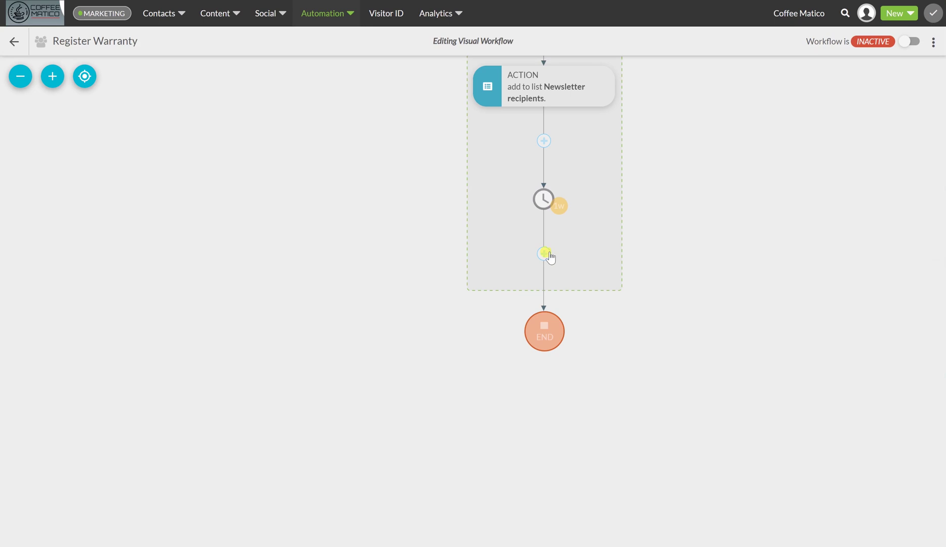
pyautogui.click(544, 254)
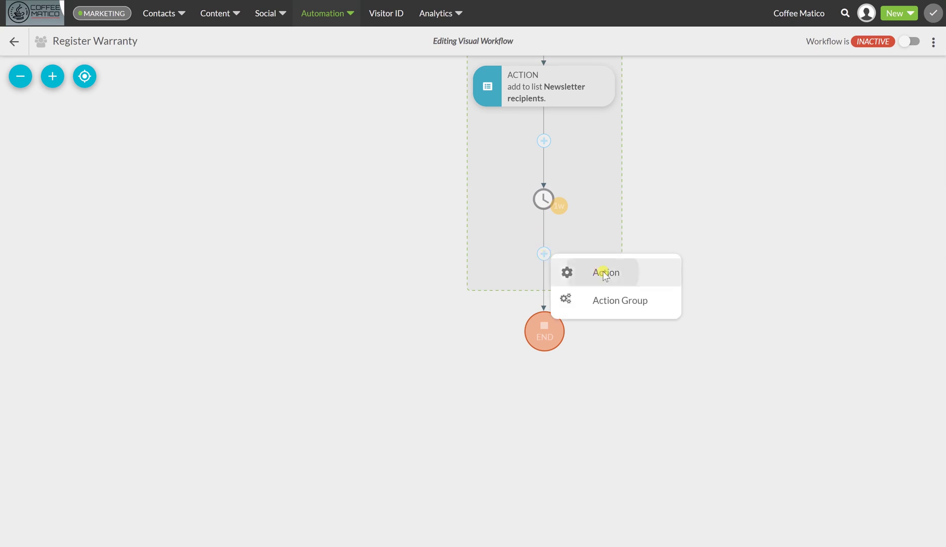
pyautogui.click(602, 271)
pyautogui.click(325, 151)
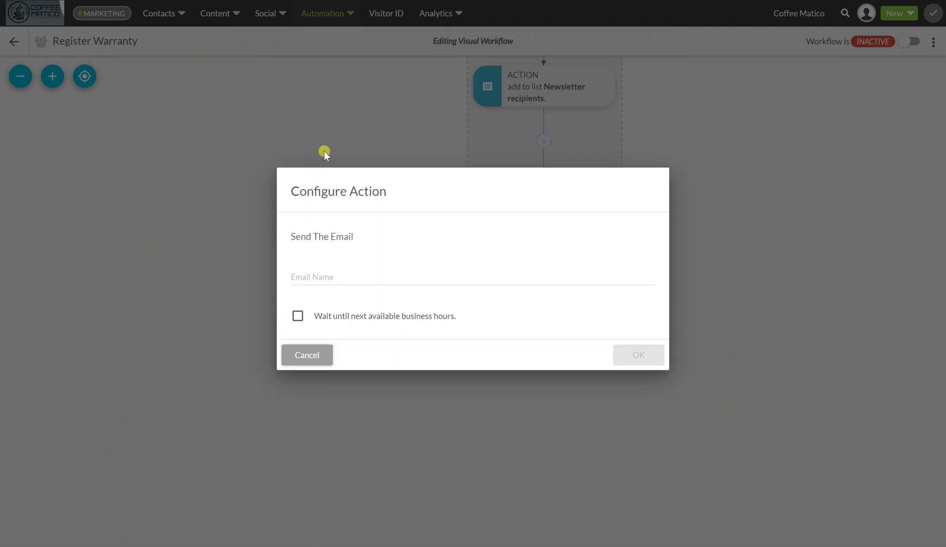
pyautogui.click(308, 280)
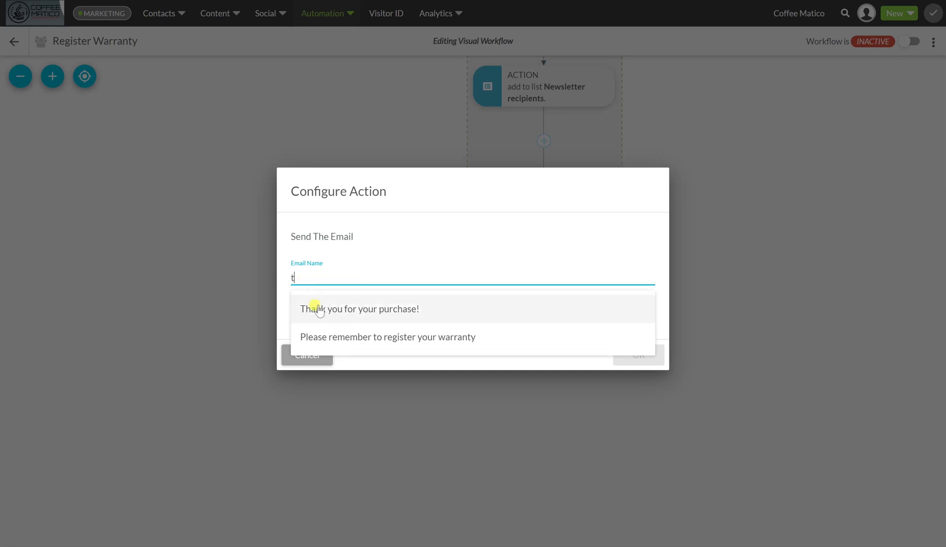
pyautogui.click(322, 308)
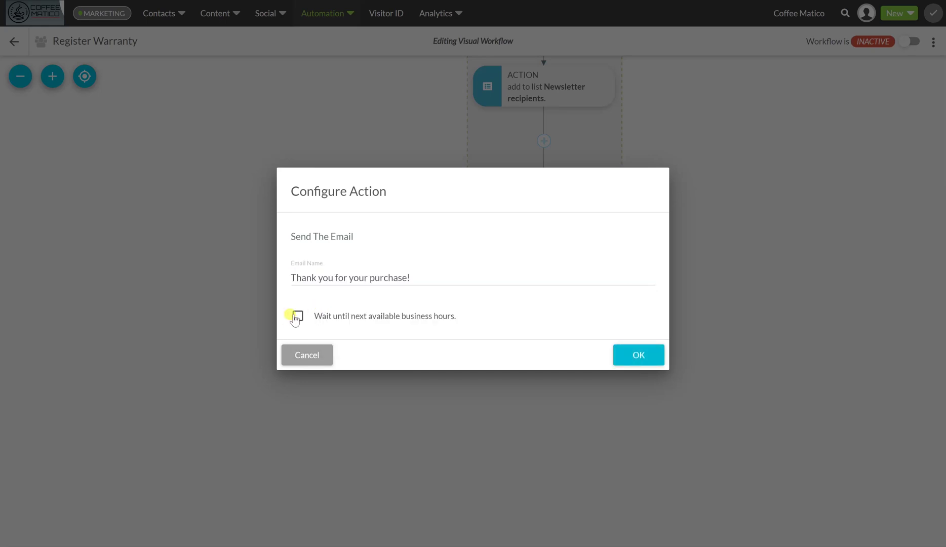
pyautogui.click(648, 358)
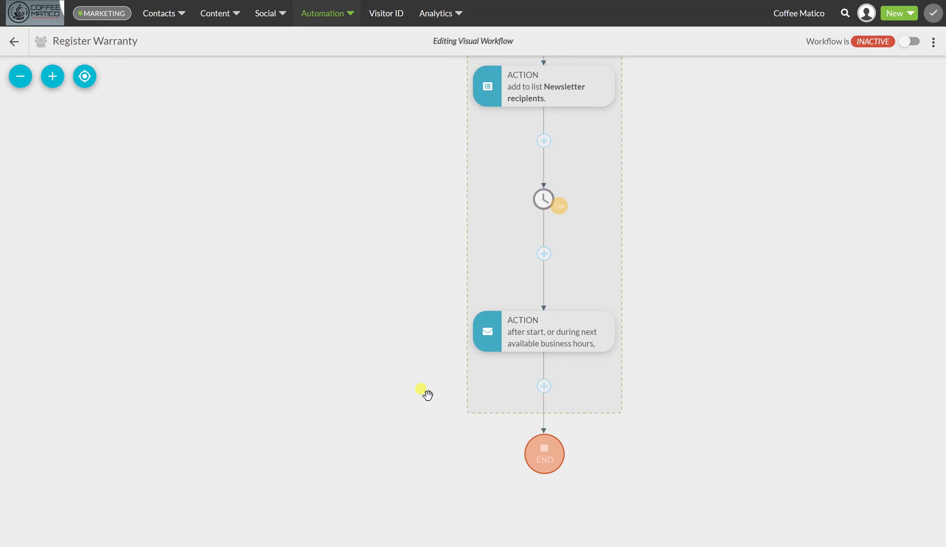
# - Consult the Automation Plan in Excel and add a 7-day time delay below the thank-you email action in SharpSpring
pyautogui.moveTo(340, 356)
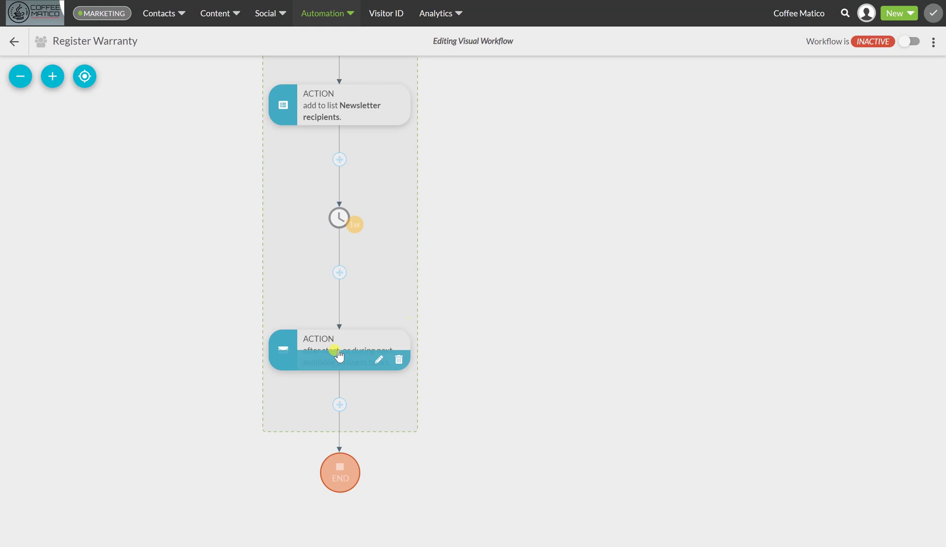
pyautogui.click(339, 404)
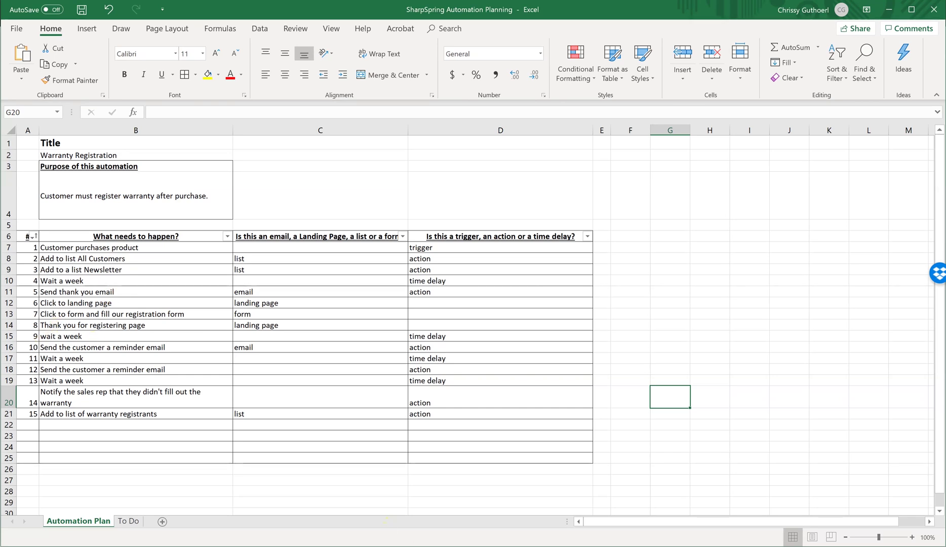
pyautogui.click(385, 494)
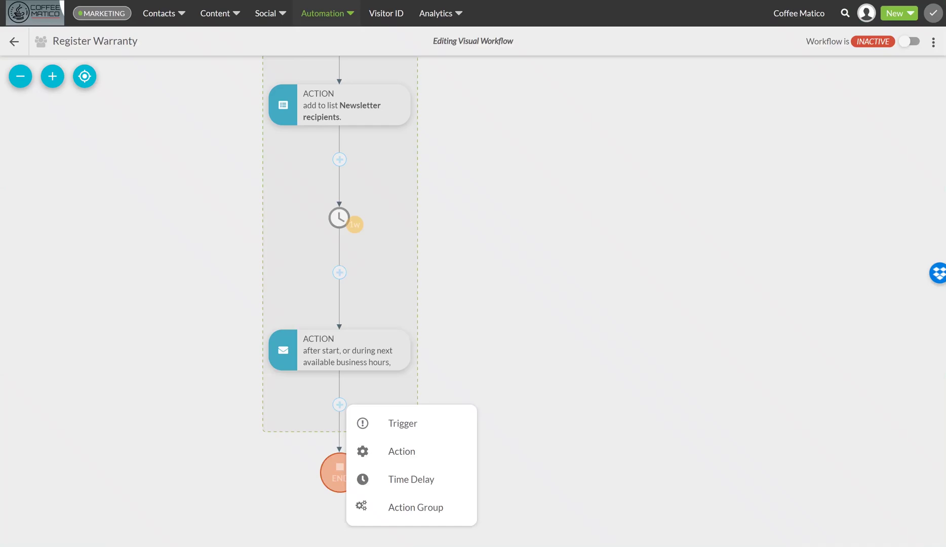
pyautogui.click(401, 482)
pyautogui.click(316, 278)
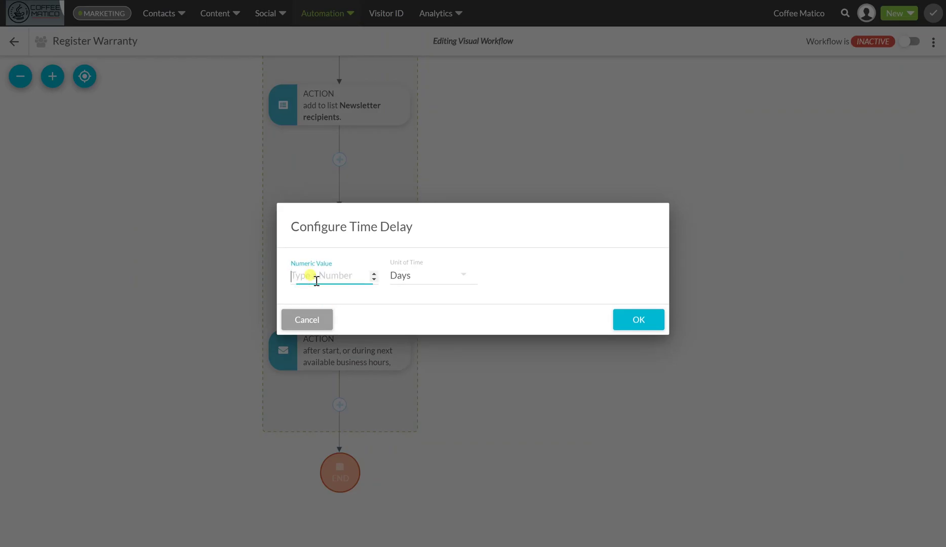
pyautogui.write('7')
pyautogui.click(626, 337)
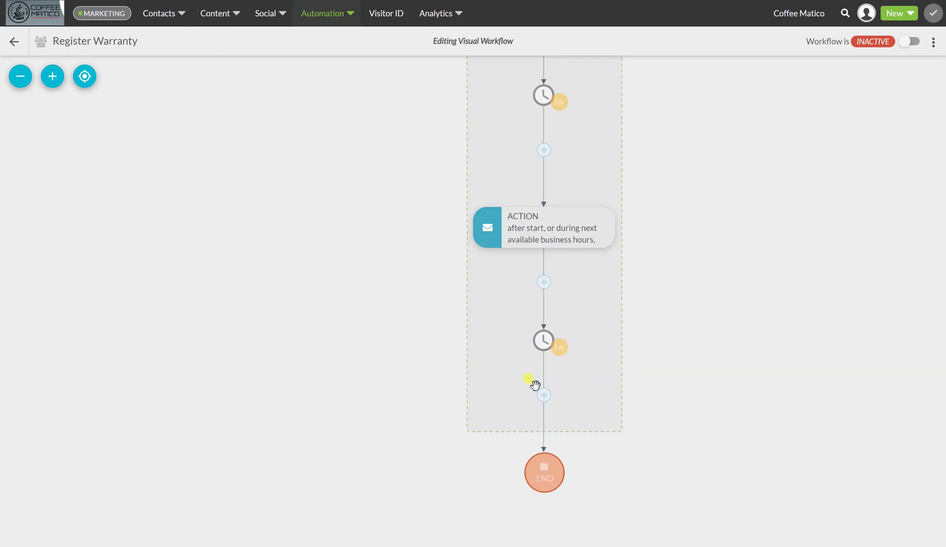
# - Add an action that sends the "Please remember to register your warranty" email, waiting until the next available business hours
pyautogui.click(544, 397)
pyautogui.click(606, 413)
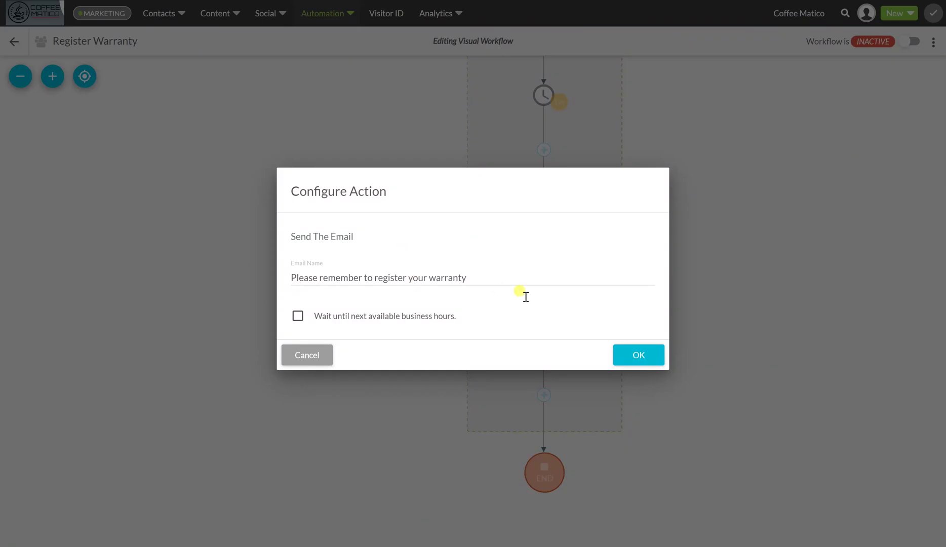
pyautogui.click(298, 316)
pyautogui.click(636, 354)
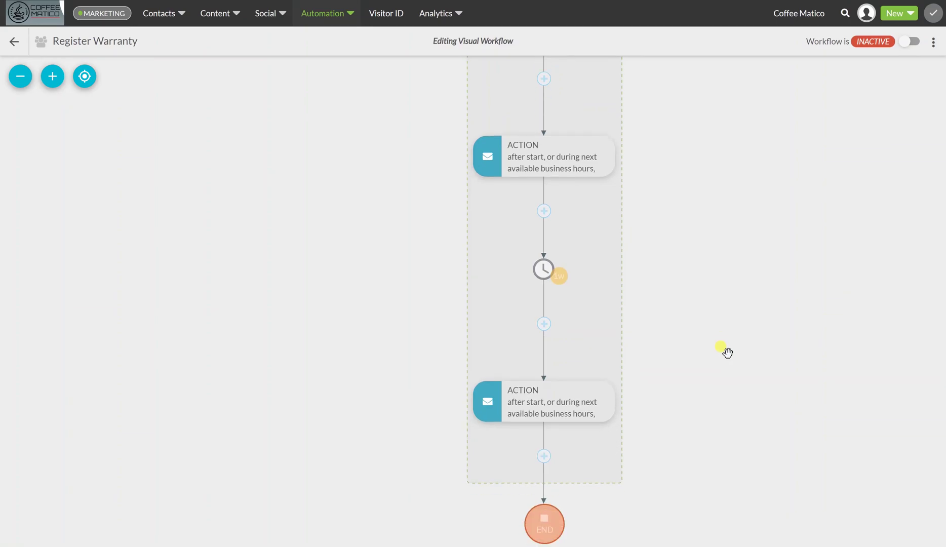
# - Add a 7-day time delay below the last "Please remember to register your warranty" email action
pyautogui.scroll(-2, 727, 352)
pyautogui.scroll(5, 727, 352)
pyautogui.scroll(-7, 727, 352)
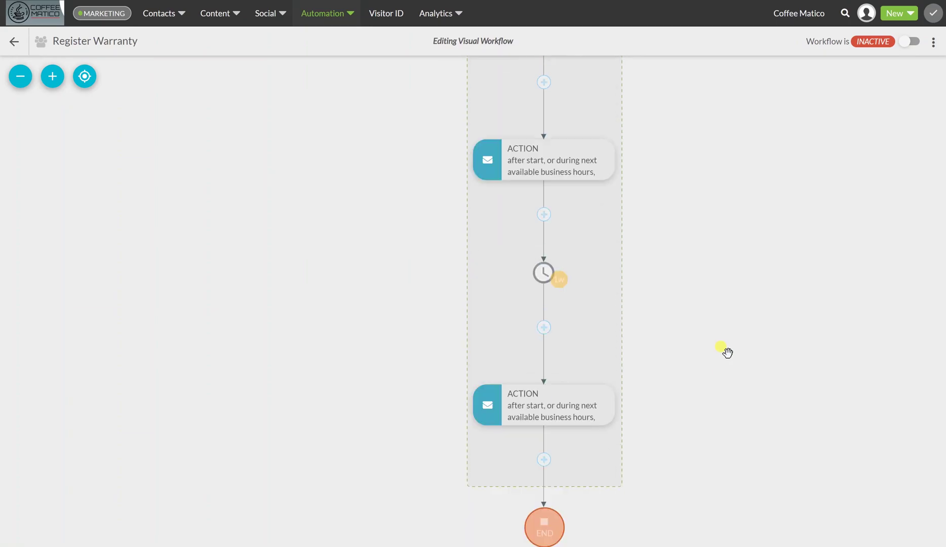
pyautogui.scroll(-1, 727, 353)
pyautogui.moveTo(542, 377)
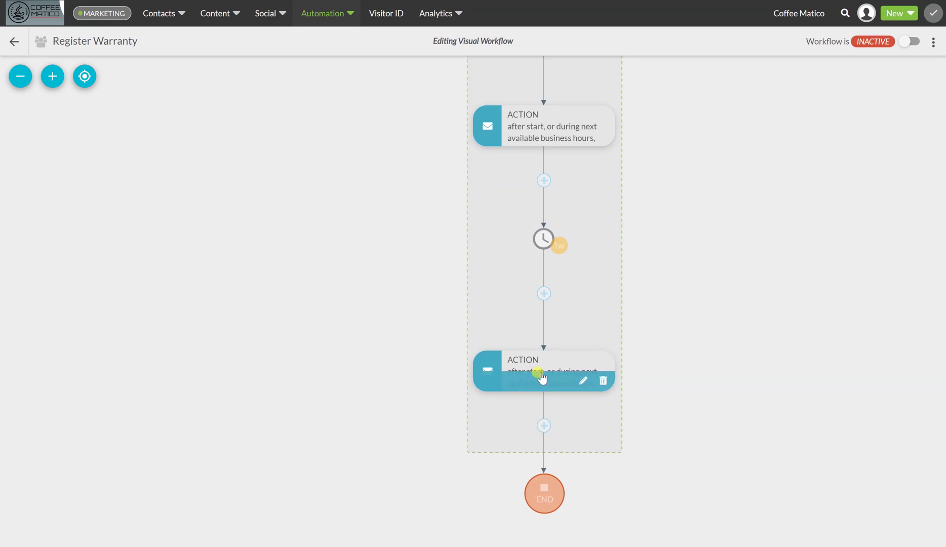
pyautogui.click(544, 426)
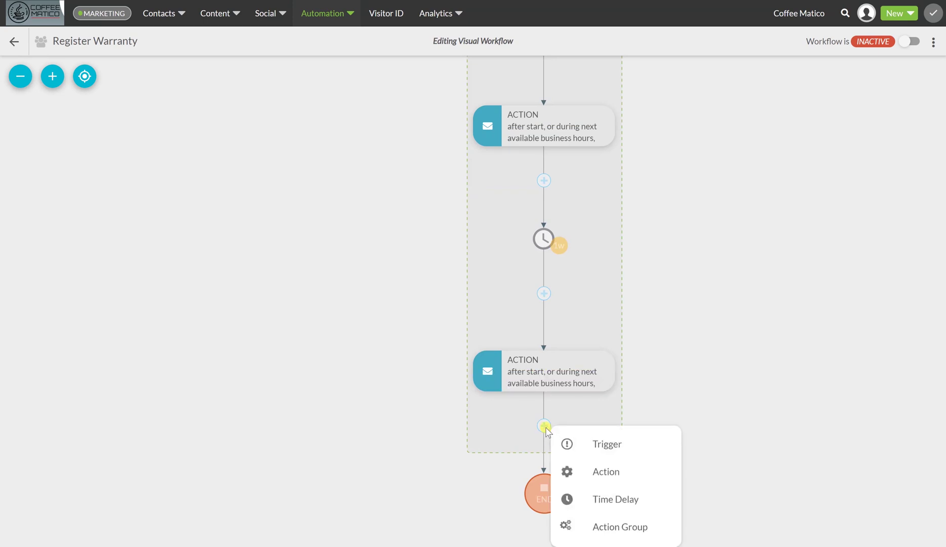
pyautogui.click(598, 500)
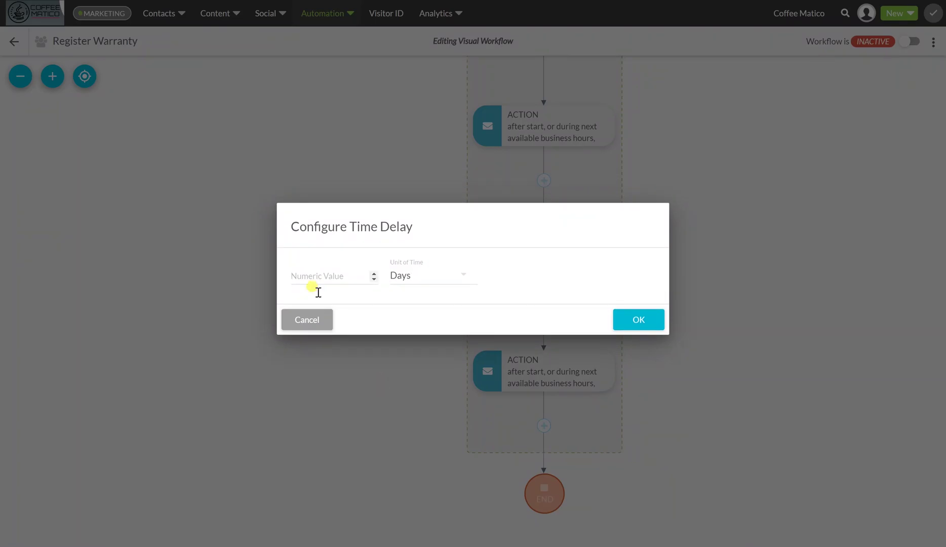
pyautogui.click(315, 276)
pyautogui.write('7')
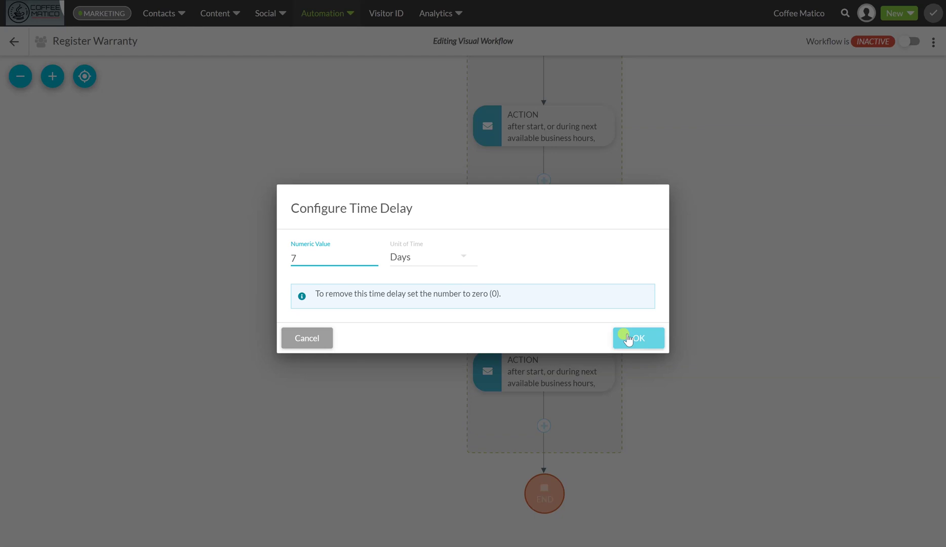
pyautogui.click(626, 336)
# - Add an action after the new delay that sends "Please remember to register your warranty" again, waiting until the next available business hours
pyautogui.click(543, 297)
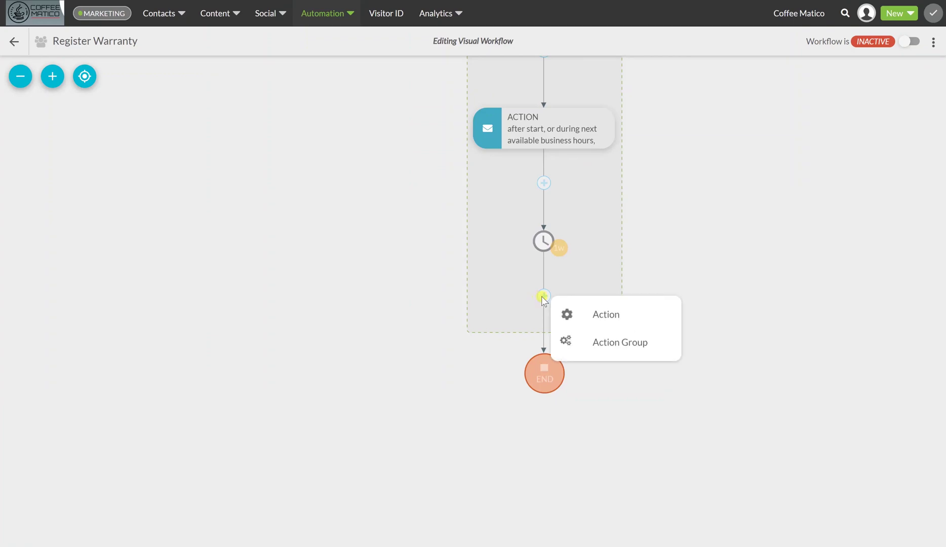
pyautogui.click(582, 315)
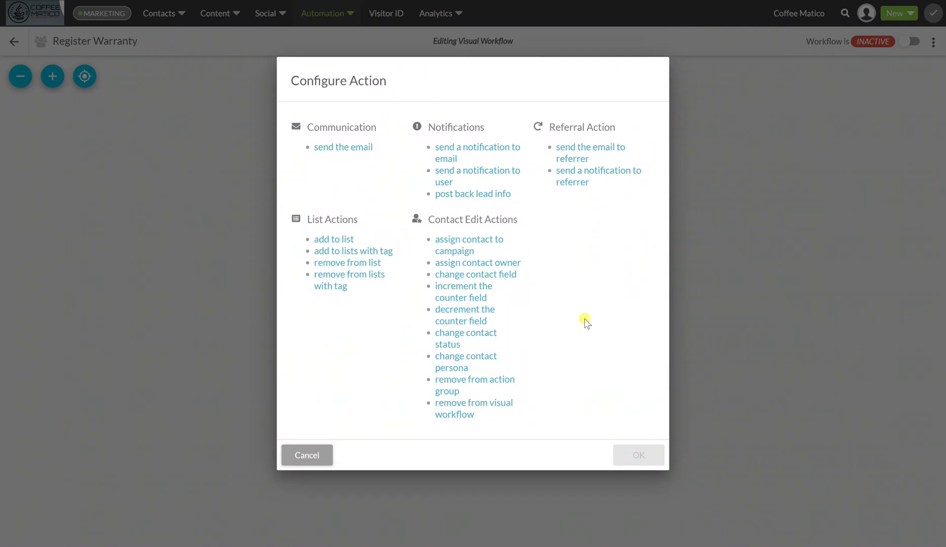
pyautogui.click(321, 152)
pyautogui.click(302, 278)
pyautogui.write('p')
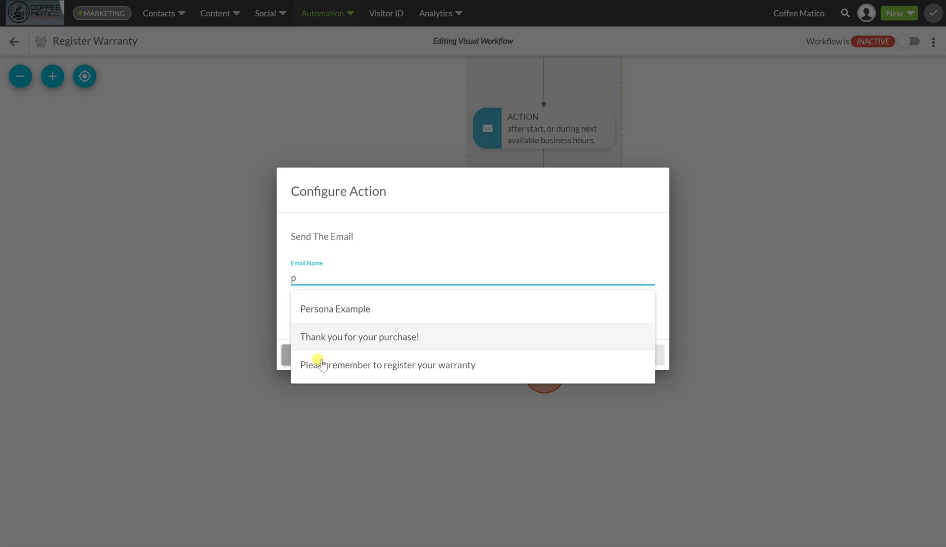
pyautogui.click(317, 364)
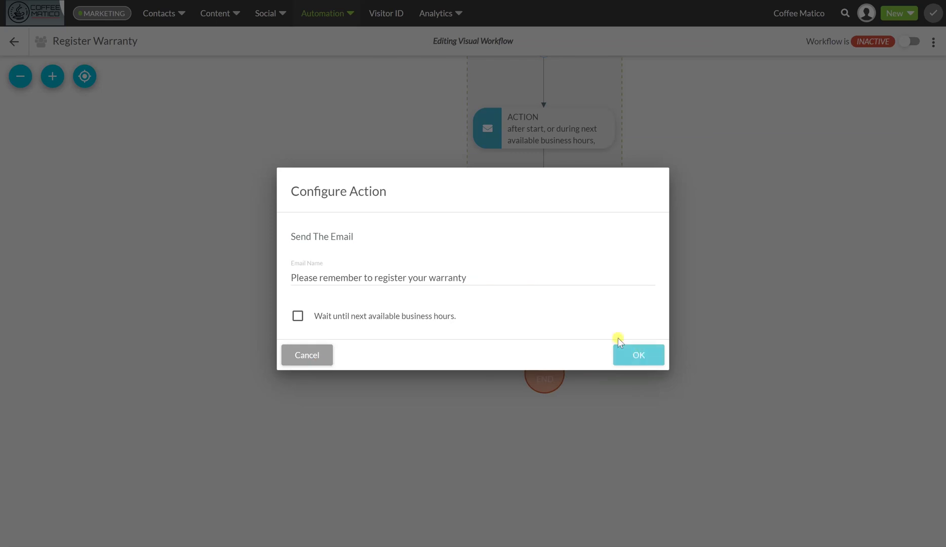
pyautogui.click(298, 316)
pyautogui.click(639, 355)
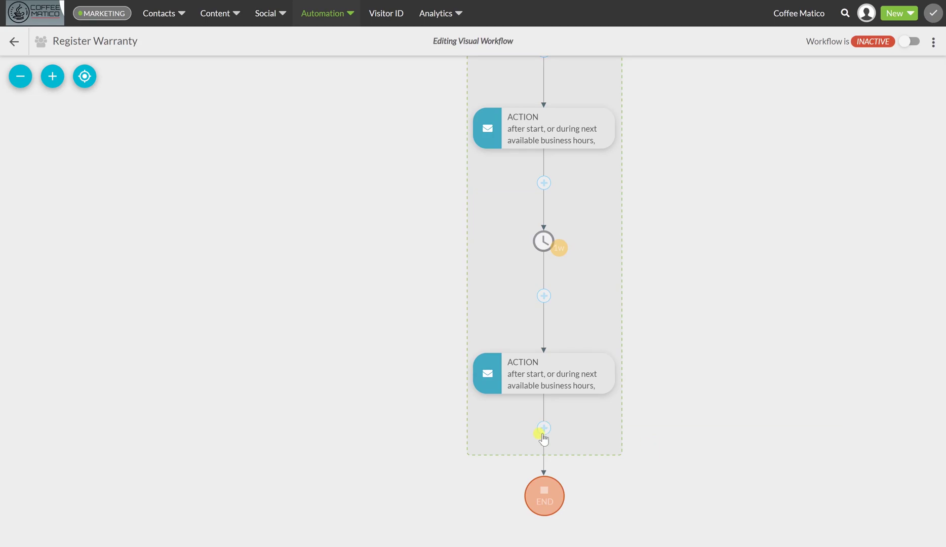
# - Consult the Automation Plan in Excel and add a 7-day time delay below the second reminder email action in SharpSpring
pyautogui.click(543, 429)
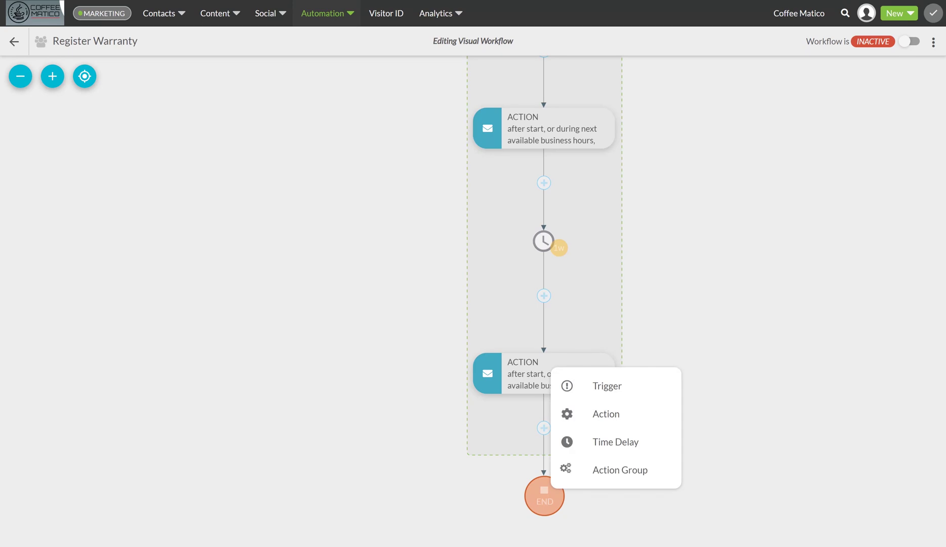
pyautogui.hotkey('alt', 'Tab')
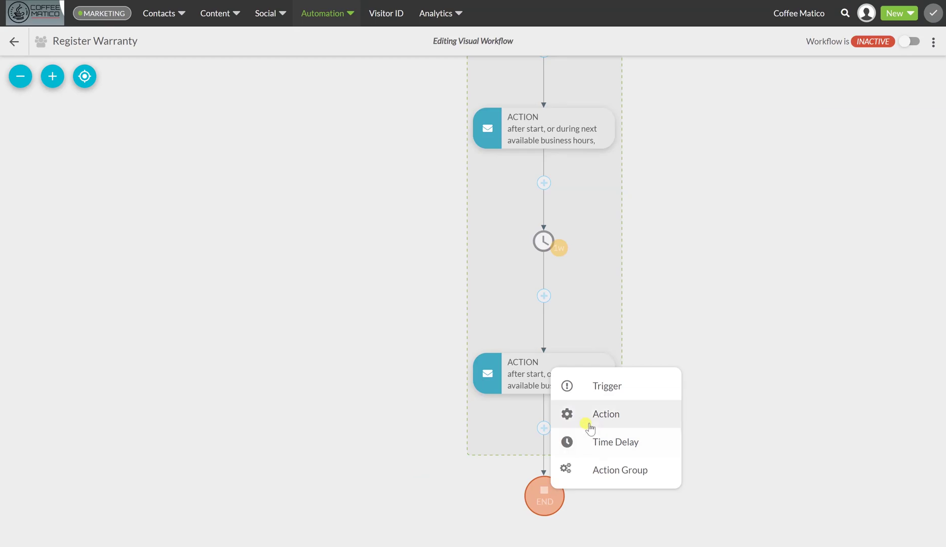
pyautogui.click(591, 441)
pyautogui.click(330, 262)
pyautogui.write('7')
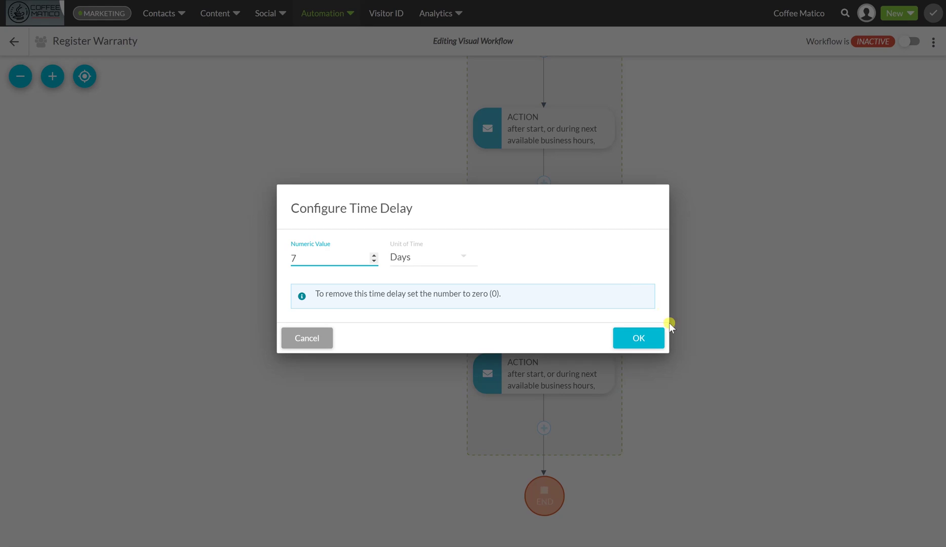
pyautogui.click(636, 338)
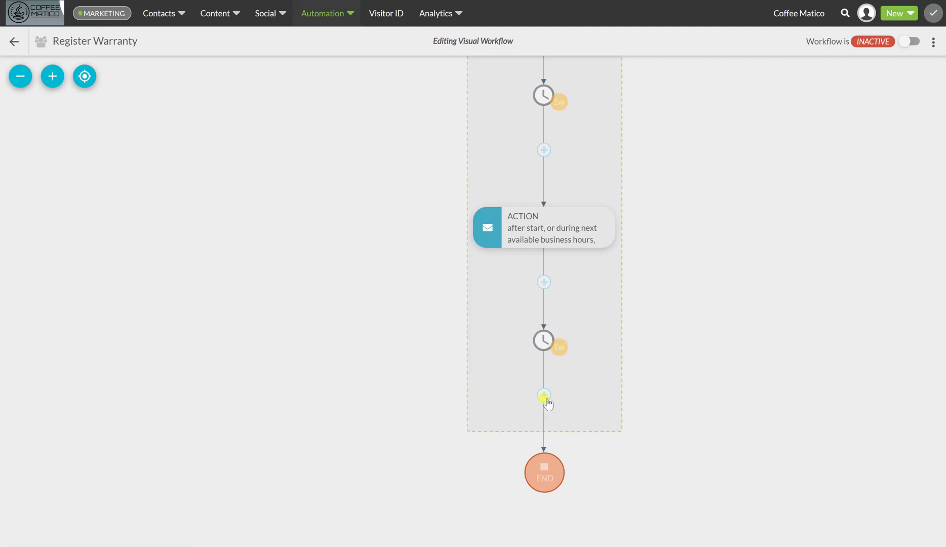
# - Add an action after the final delay that sends a notification to the user, or to the lead owner instead when available
pyautogui.click(543, 395)
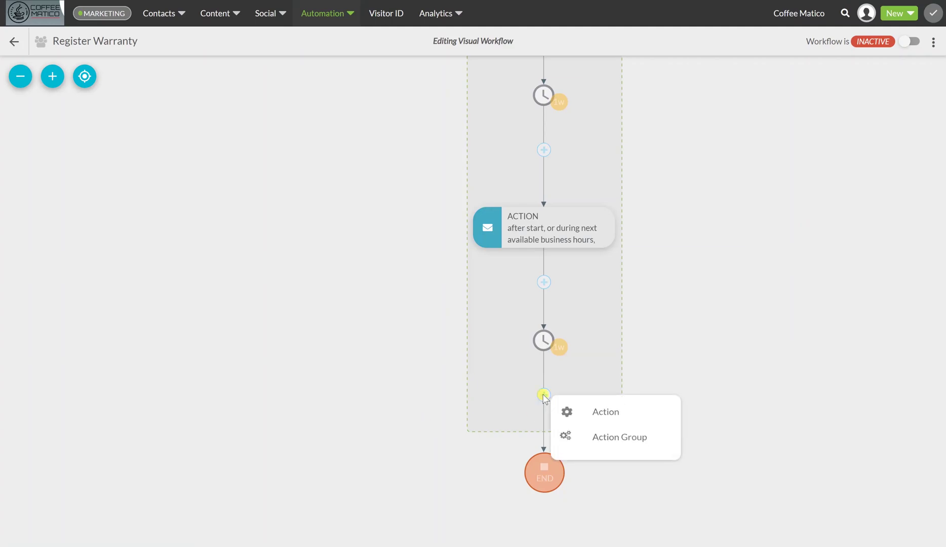
pyautogui.click(588, 413)
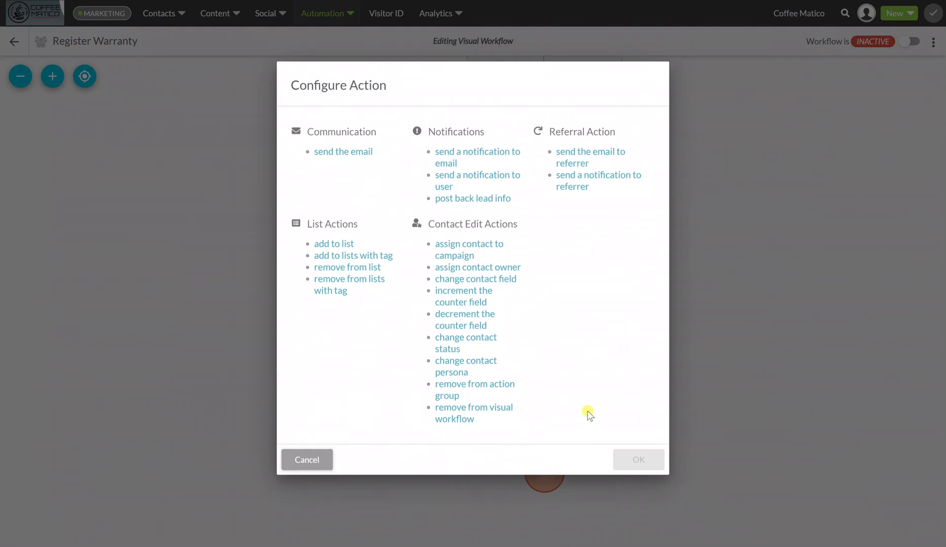
pyautogui.click(469, 179)
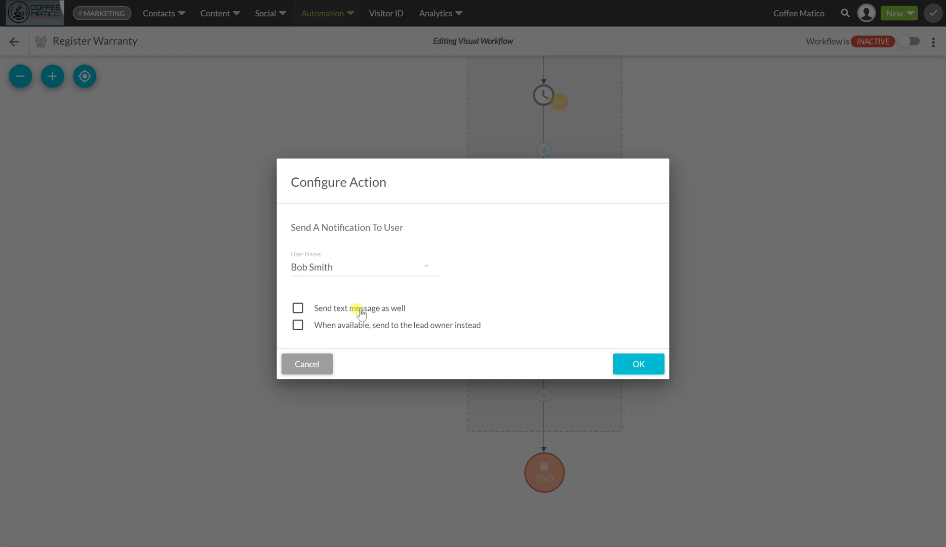
pyautogui.click(298, 326)
pyautogui.click(635, 364)
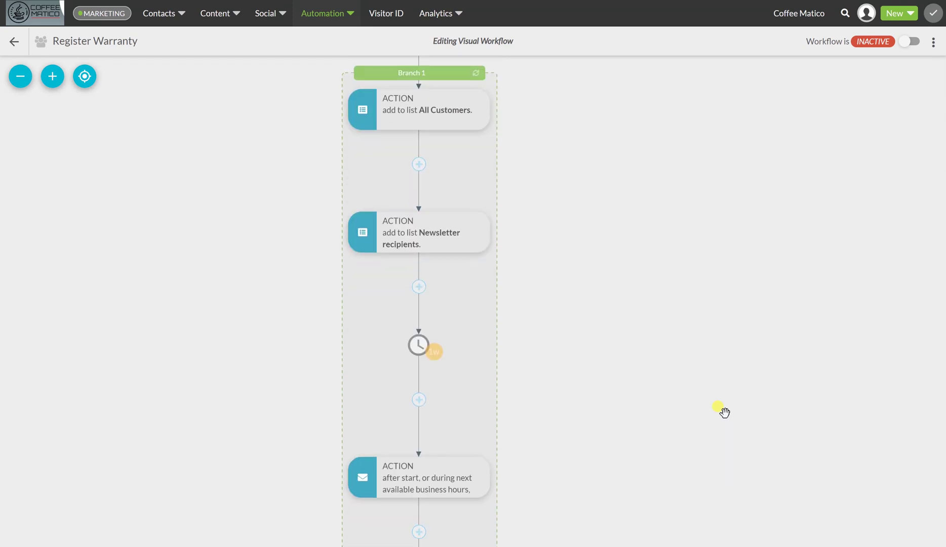
# - Preview the "Thank you for your purchase!" email and add a "visits from the email" trigger below its action
pyautogui.moveTo(463, 338)
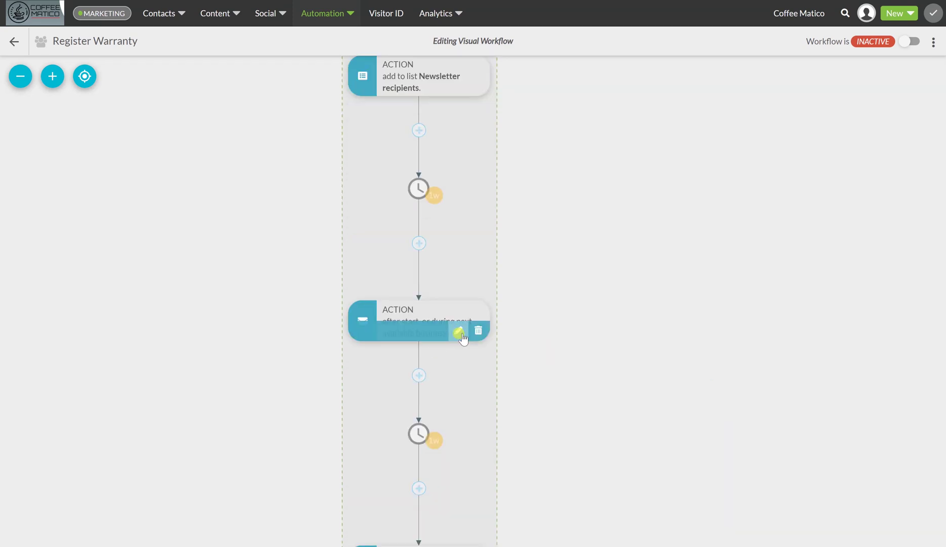
pyautogui.click(425, 312)
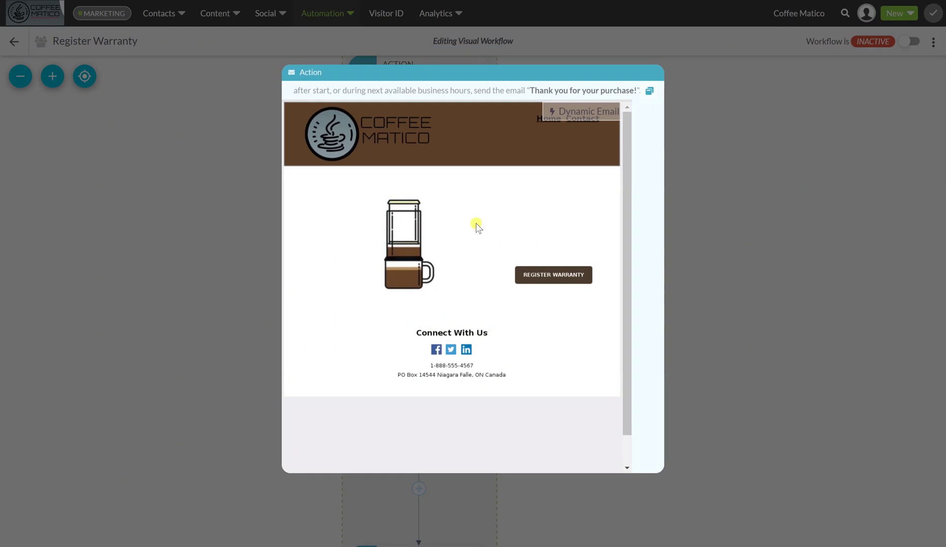
pyautogui.click(708, 206)
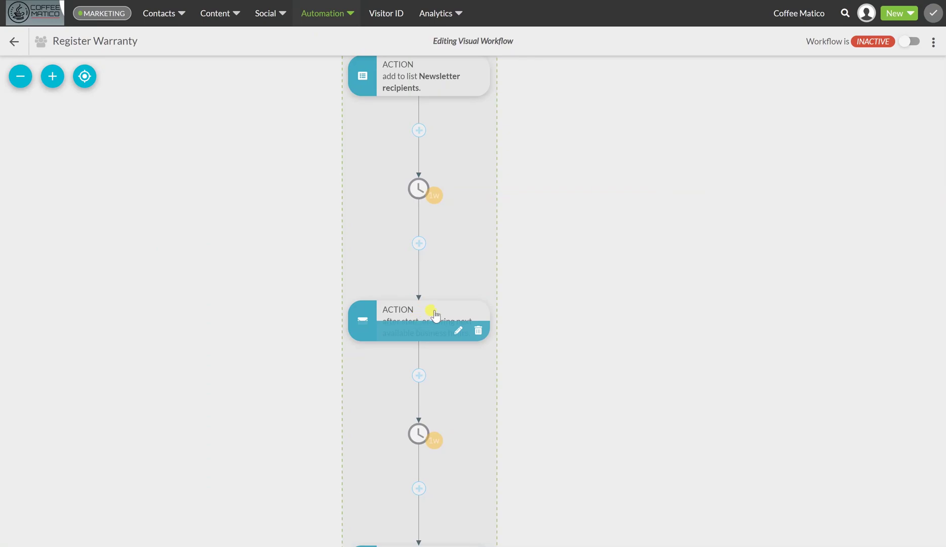
pyautogui.click(434, 314)
pyautogui.click(672, 193)
pyautogui.click(419, 375)
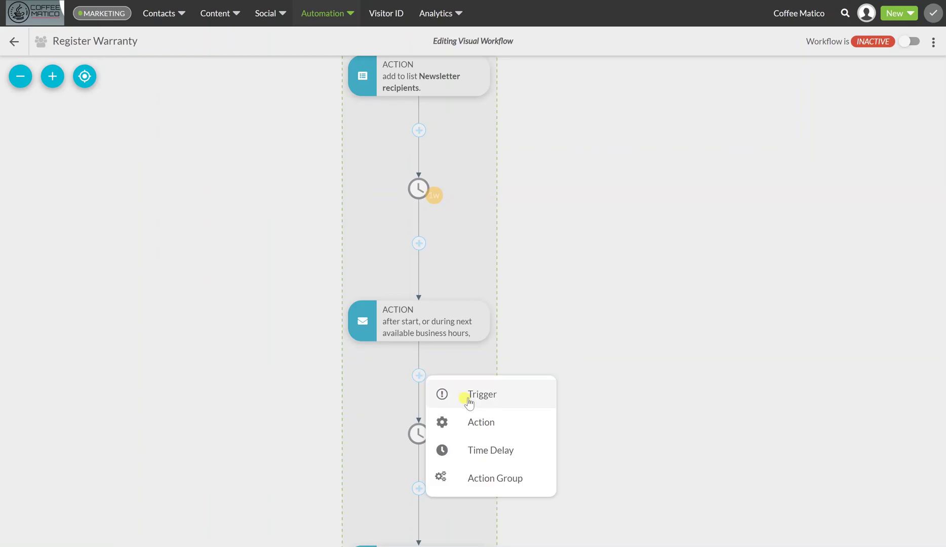
pyautogui.click(468, 395)
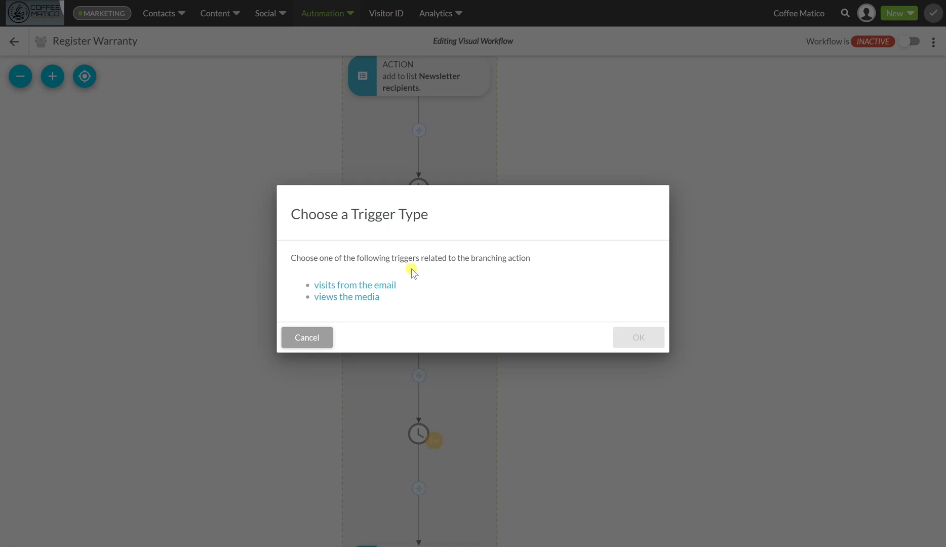
pyautogui.click(364, 287)
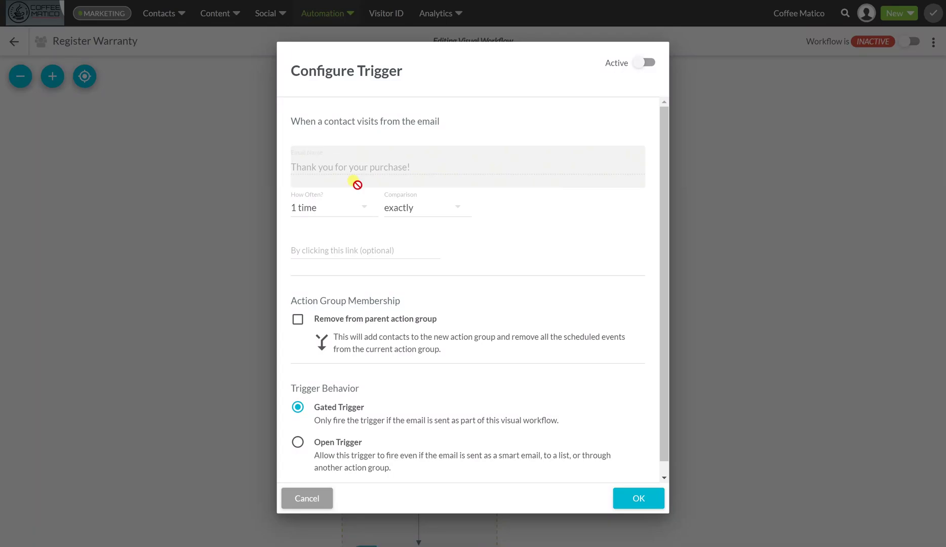
# - Paste the pages.services registration link as the trigger's clicked link and have it remove contacts from the parent action group
pyautogui.click(339, 248)
pyautogui.hotkey('ctrl', 'v')
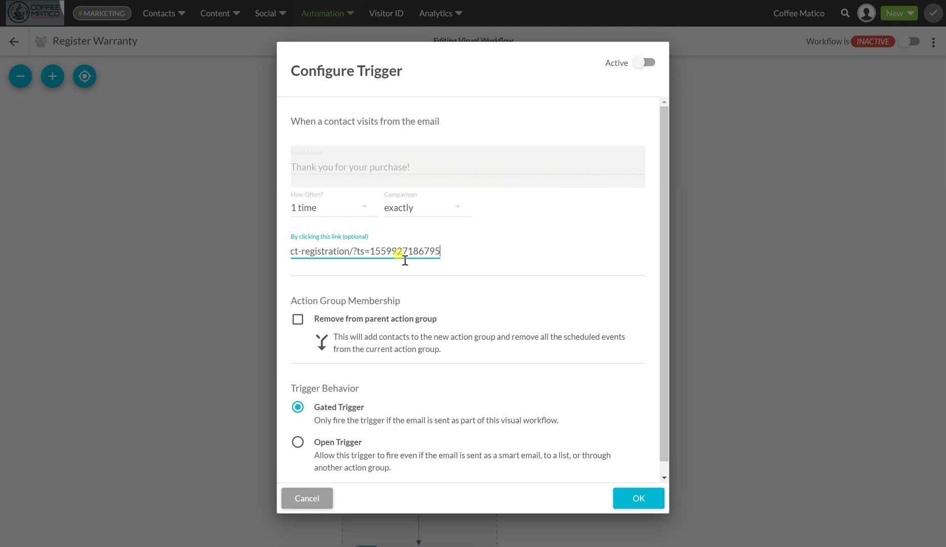
pyautogui.click(297, 319)
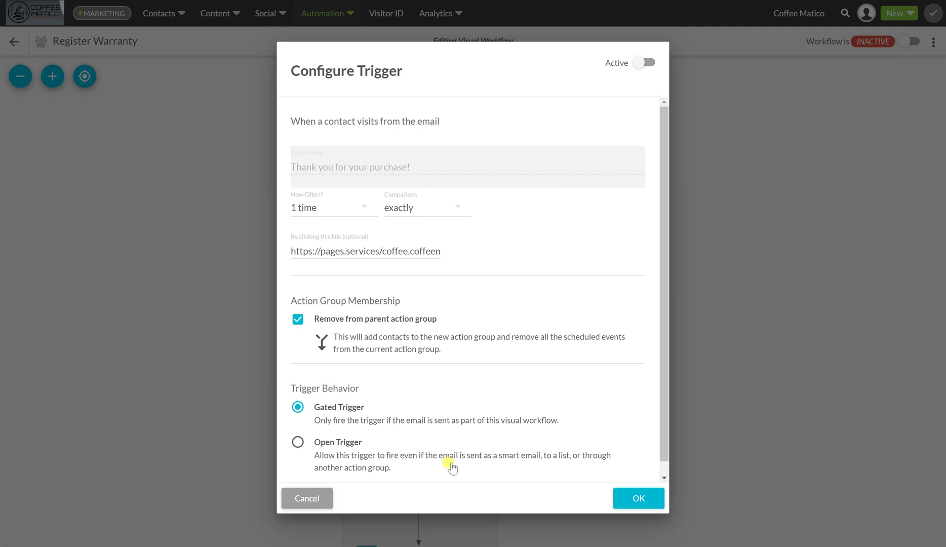
pyautogui.click(633, 501)
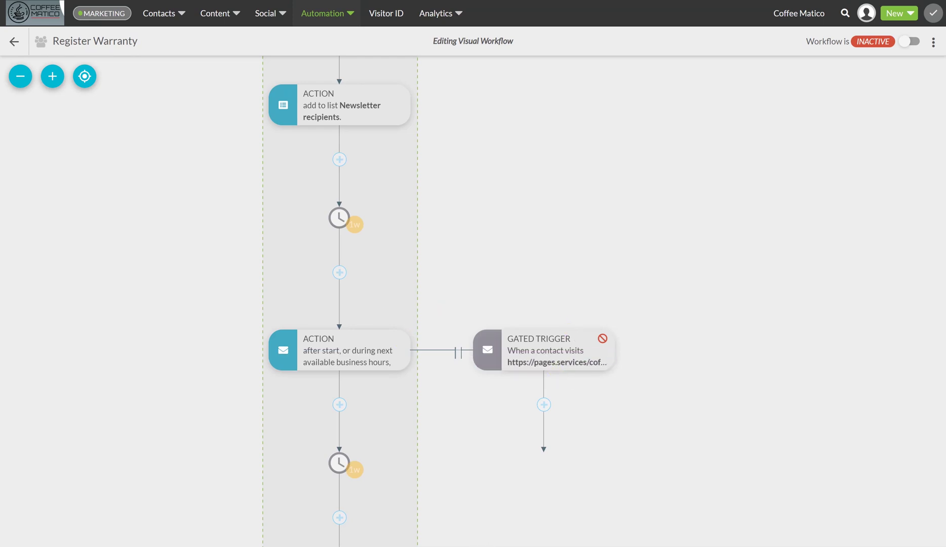
# - Consult the last item of the Excel Automation Plan and add a Warranty Registrants add-to-list action below the thank-you email's gated trigger in SharpSpring
pyautogui.hotkey('alt', 'Tab')
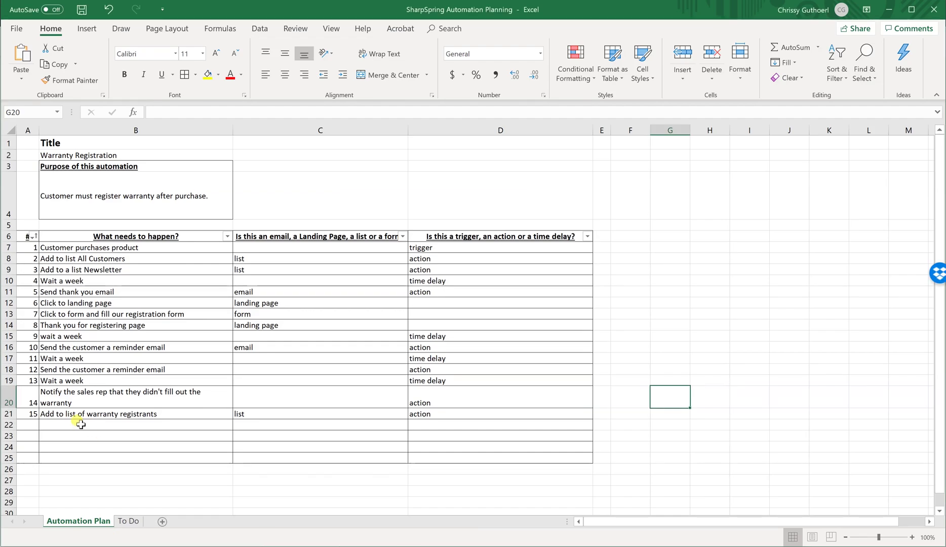
pyautogui.click(69, 413)
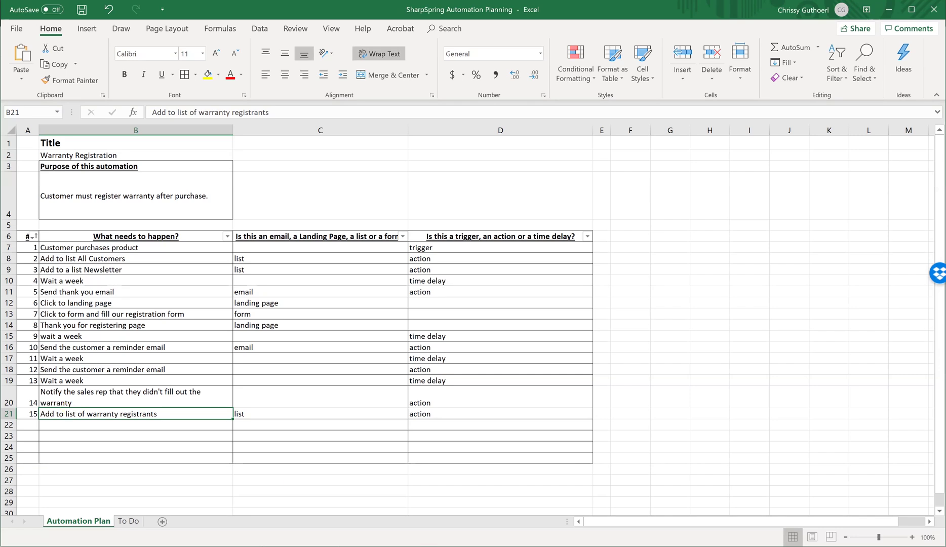
pyautogui.hotkey('alt', 'Tab')
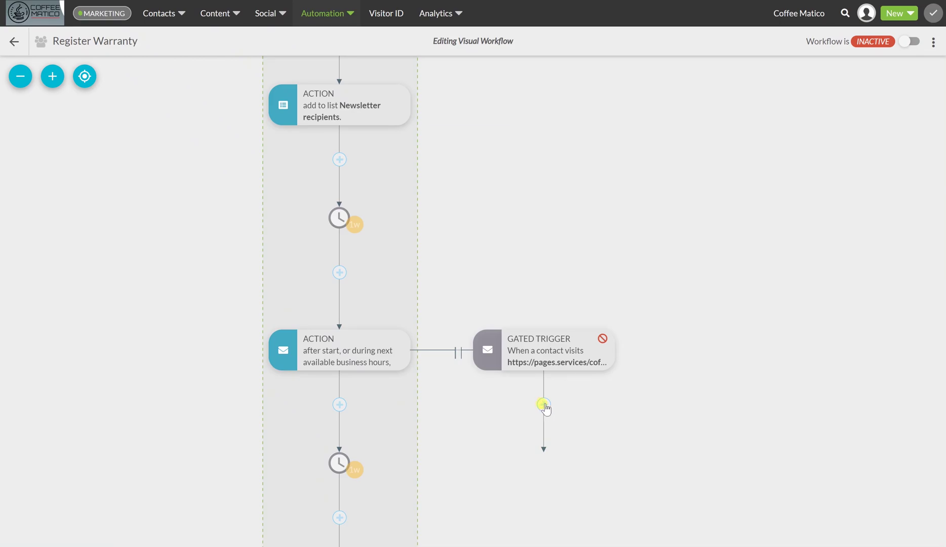
pyautogui.moveTo(545, 364)
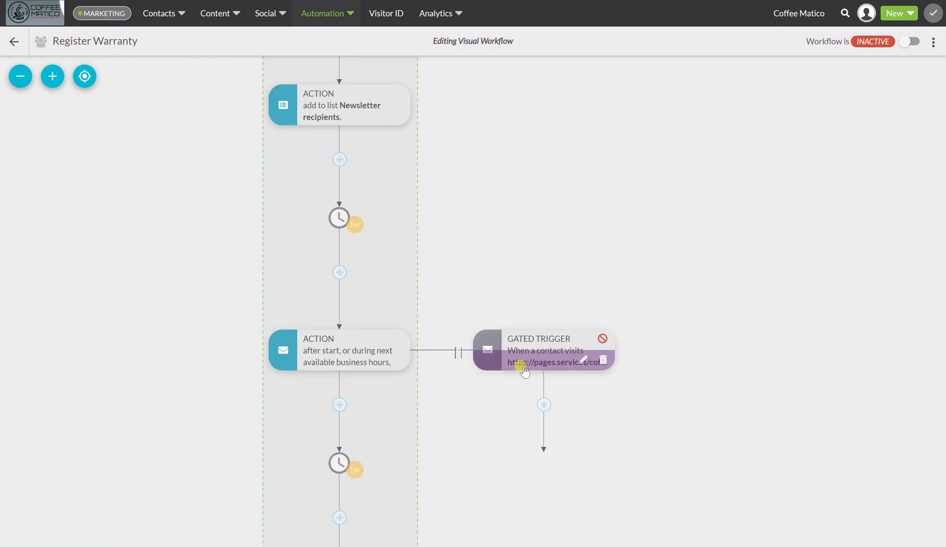
pyautogui.click(544, 405)
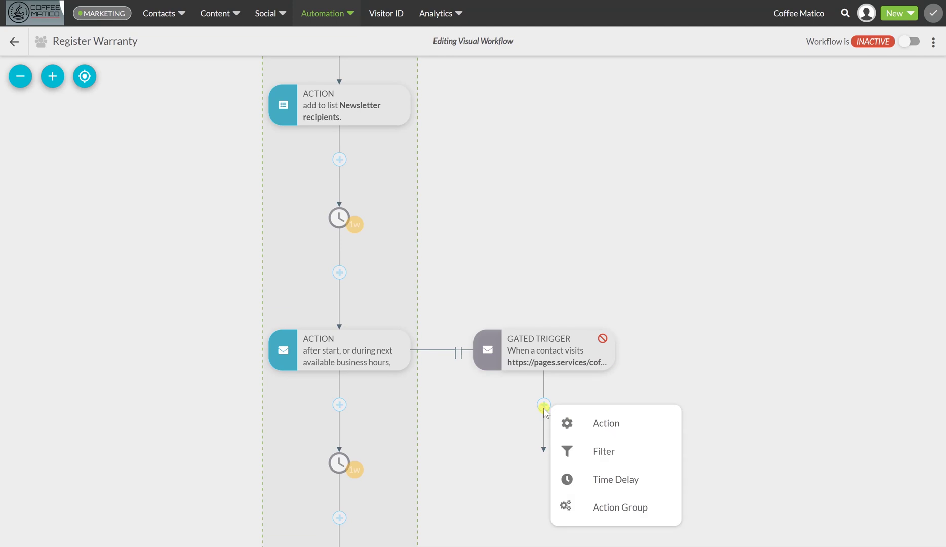
pyautogui.click(568, 428)
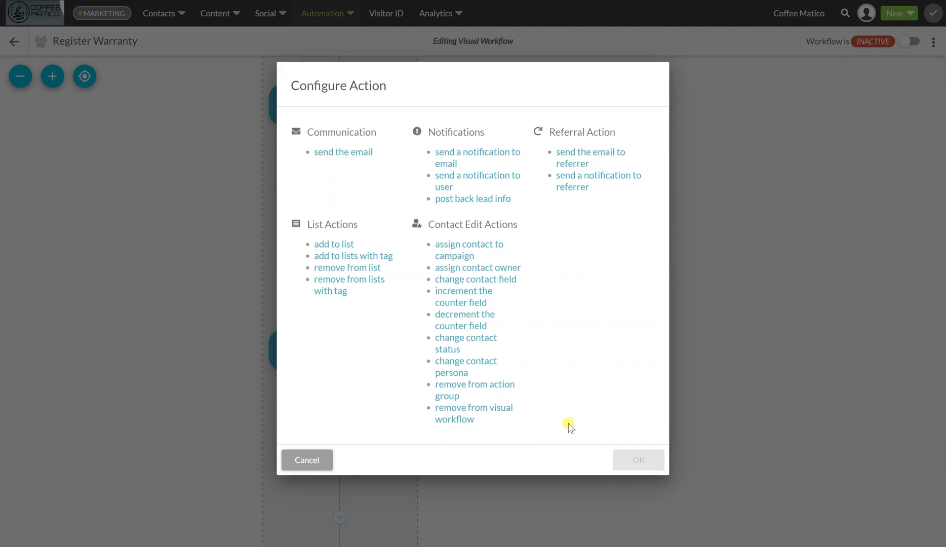
pyautogui.click(332, 245)
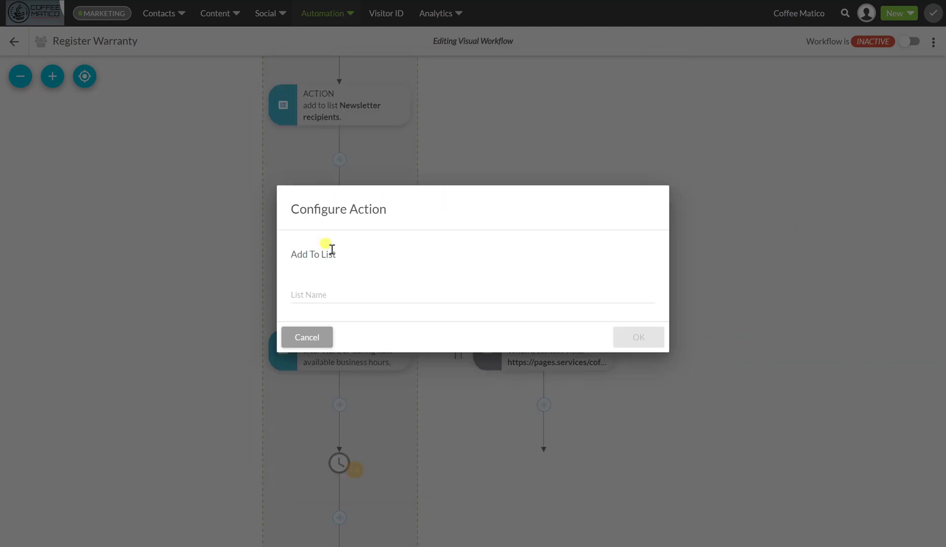
pyautogui.click(321, 299)
pyautogui.write('w')
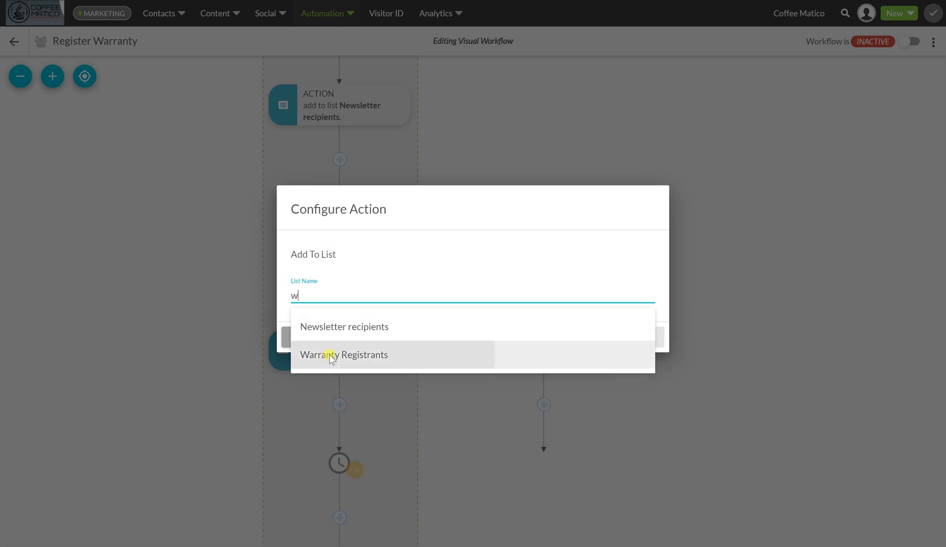
pyautogui.click(324, 357)
pyautogui.click(634, 336)
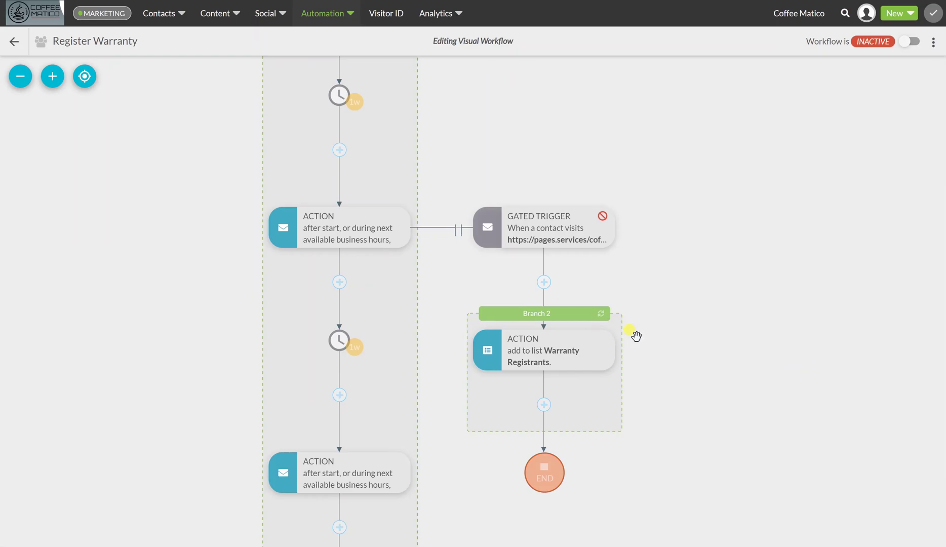
# - Add a "visits from the email" trigger to the first reminder email with the pasted product registration link and removal from the parent action group
pyautogui.scroll(-1, 218, 327)
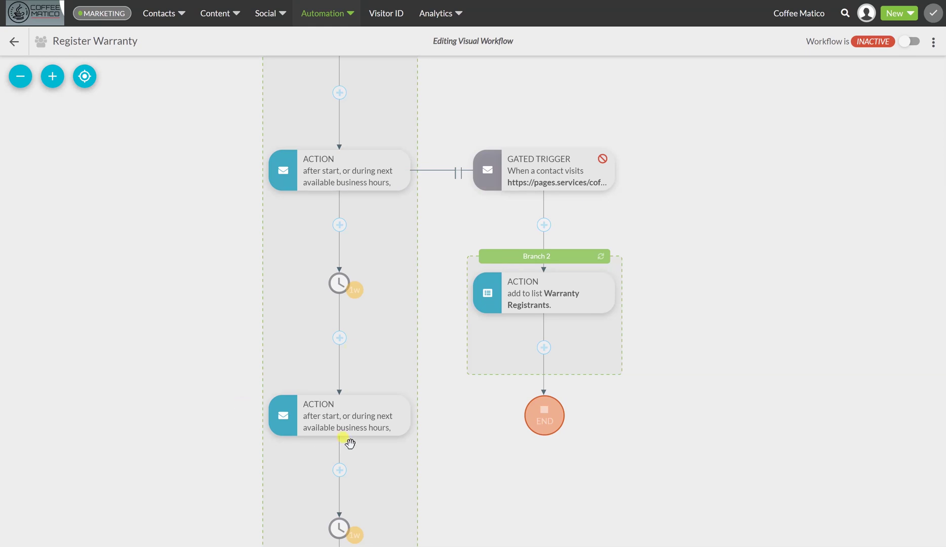
pyautogui.scroll(-3, 161, 412)
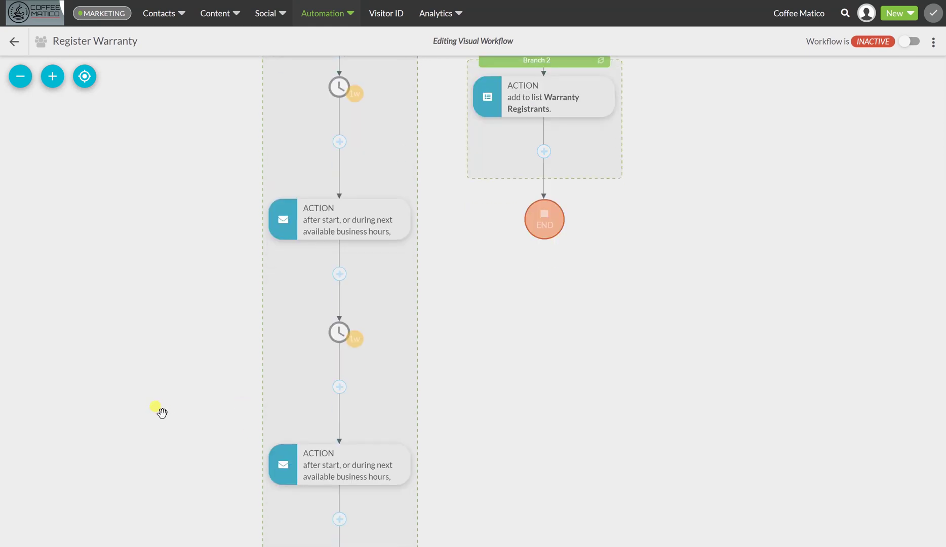
pyautogui.click(338, 276)
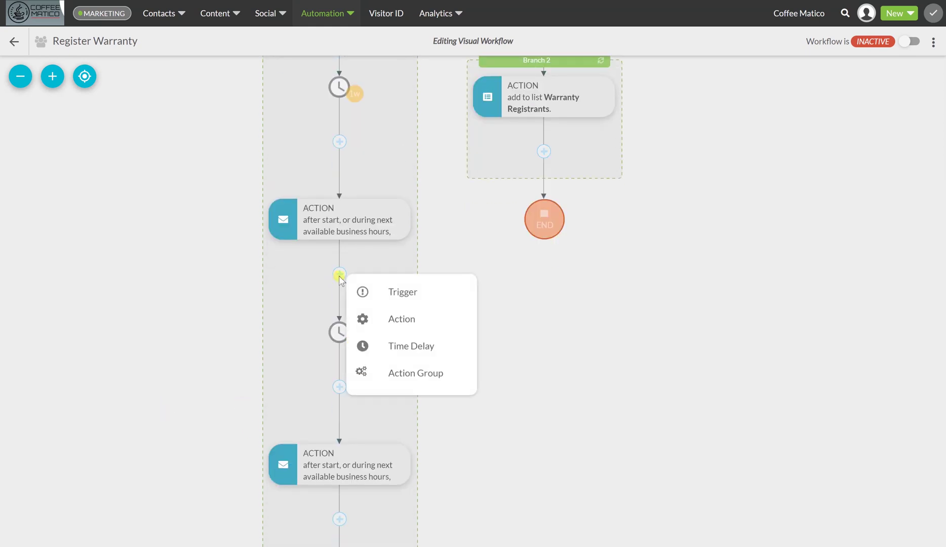
pyautogui.click(390, 292)
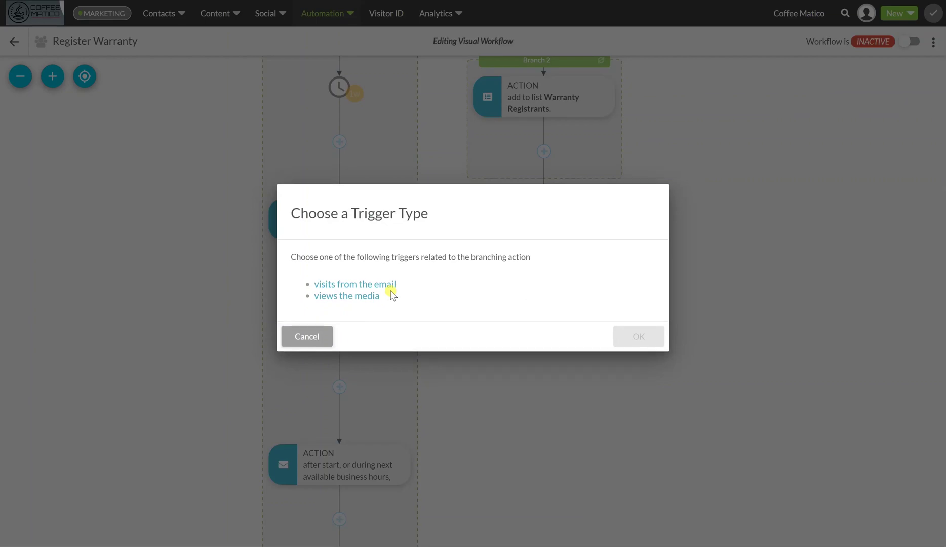
pyautogui.click(350, 287)
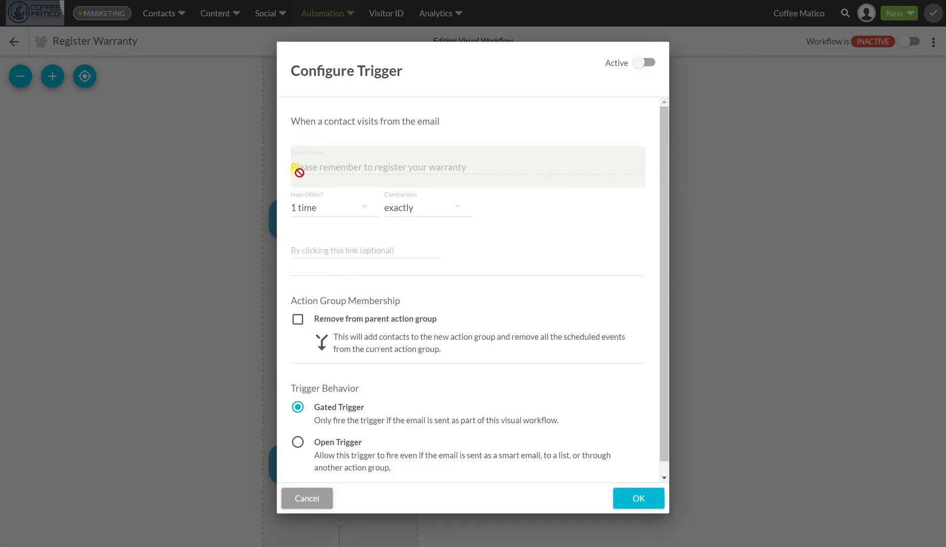
pyautogui.click(316, 250)
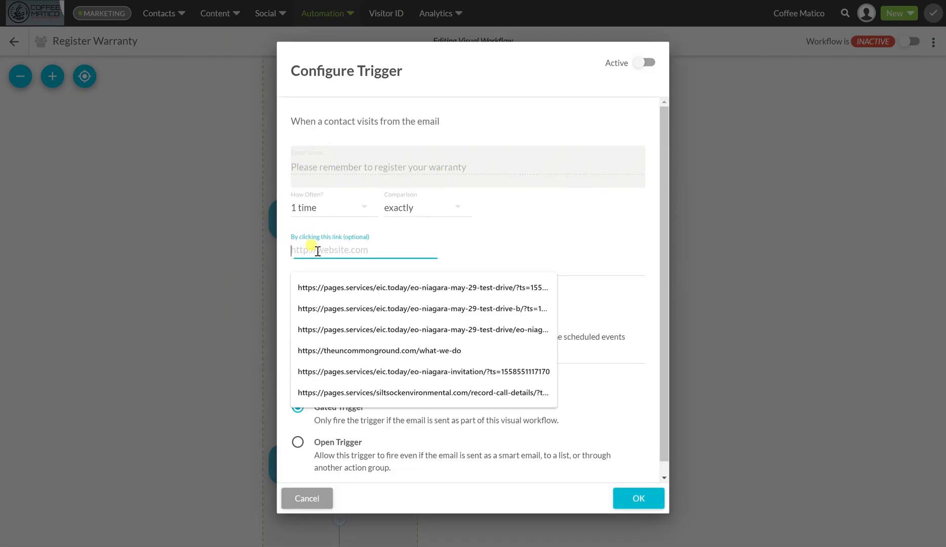
pyautogui.hotkey('ctrl', 'v')
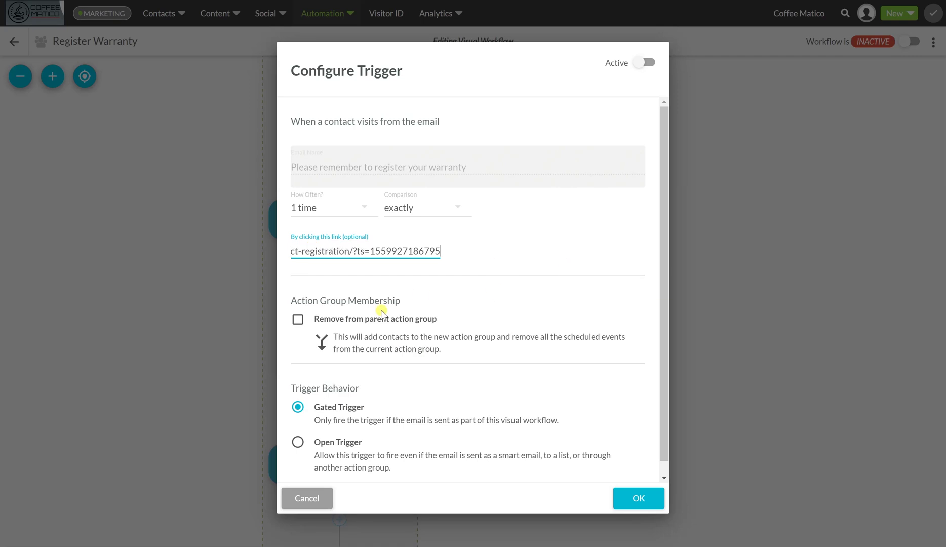
pyautogui.click(295, 320)
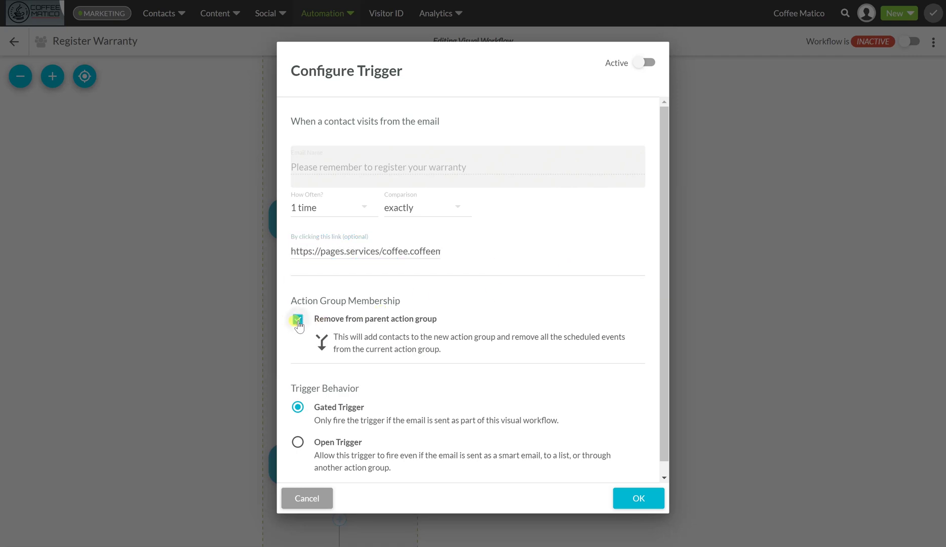
pyautogui.click(635, 499)
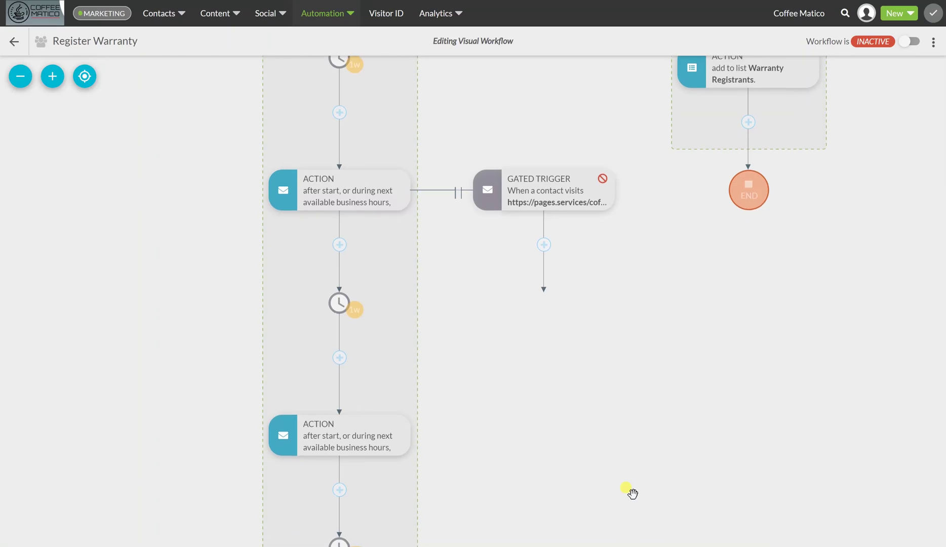
# - Add an action below the first reminder email's gated trigger that adds contacts to the Warranty Registrants list
pyautogui.click(544, 245)
pyautogui.click(557, 262)
pyautogui.click(332, 245)
pyautogui.click(309, 295)
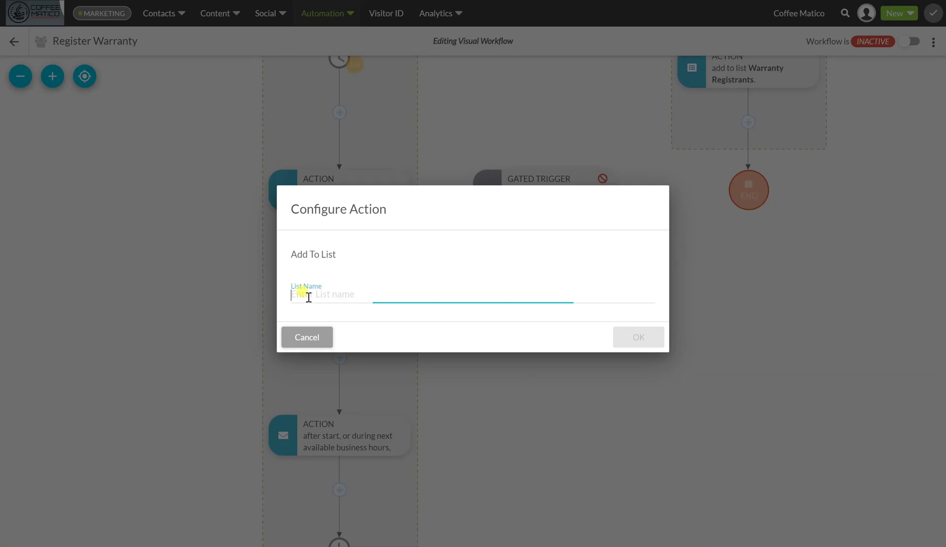
pyautogui.write('war')
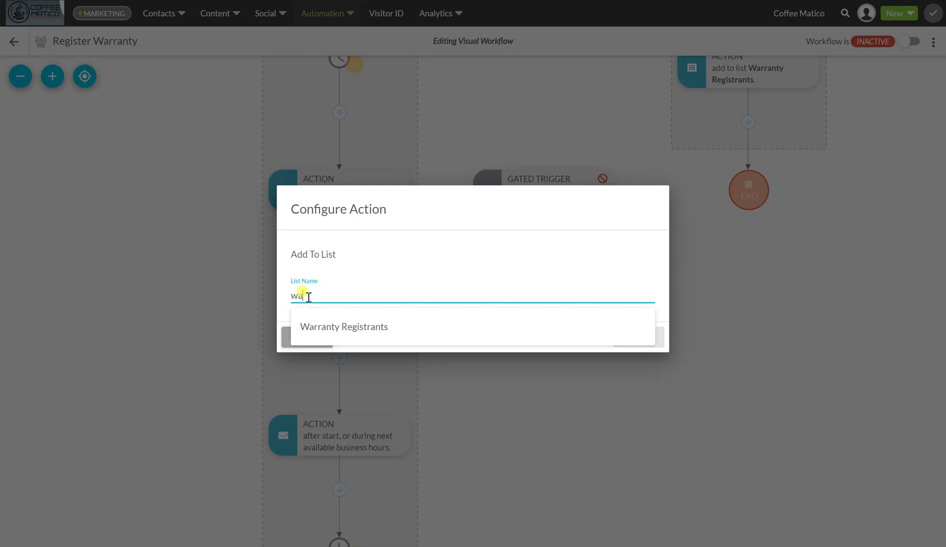
pyautogui.click(304, 326)
pyautogui.click(638, 336)
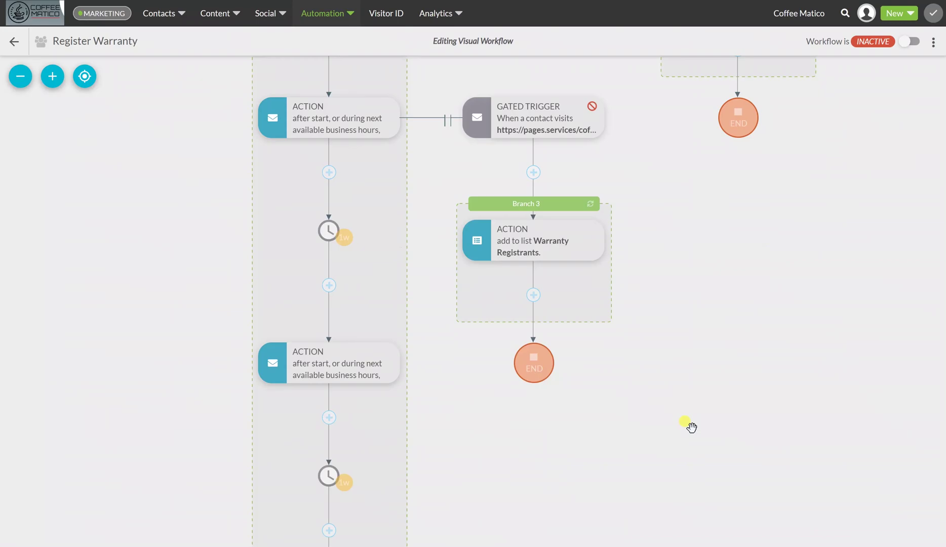
# - Add a "visits from the email" trigger to the second reminder email with the pasted product registration link and removal from the parent action group
pyautogui.scroll(-2, 690, 426)
pyautogui.scroll(-1, 479, 405)
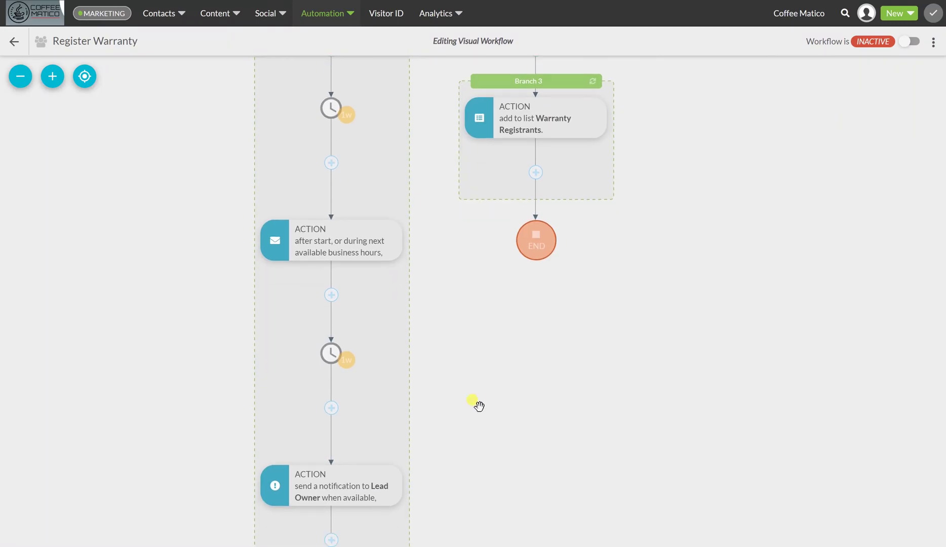
pyautogui.moveTo(329, 249)
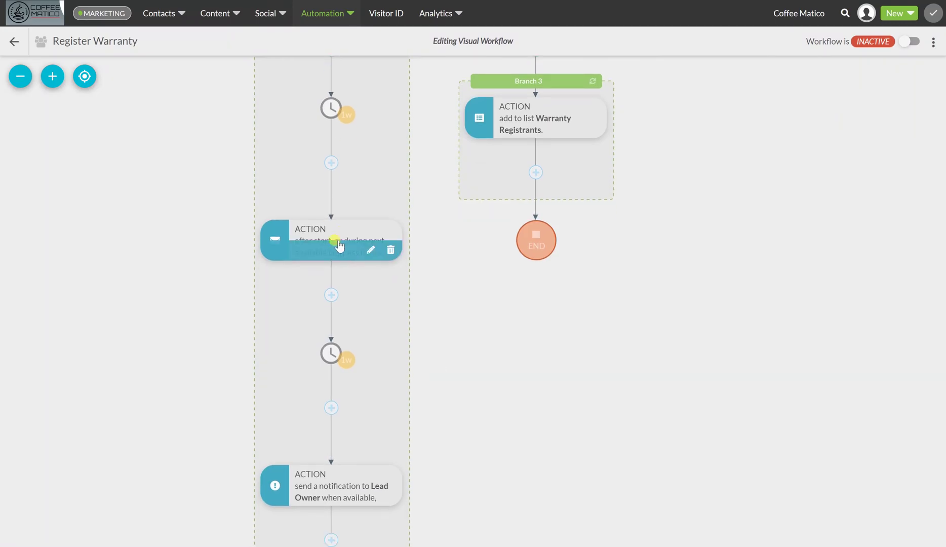
pyautogui.click(333, 294)
pyautogui.click(382, 318)
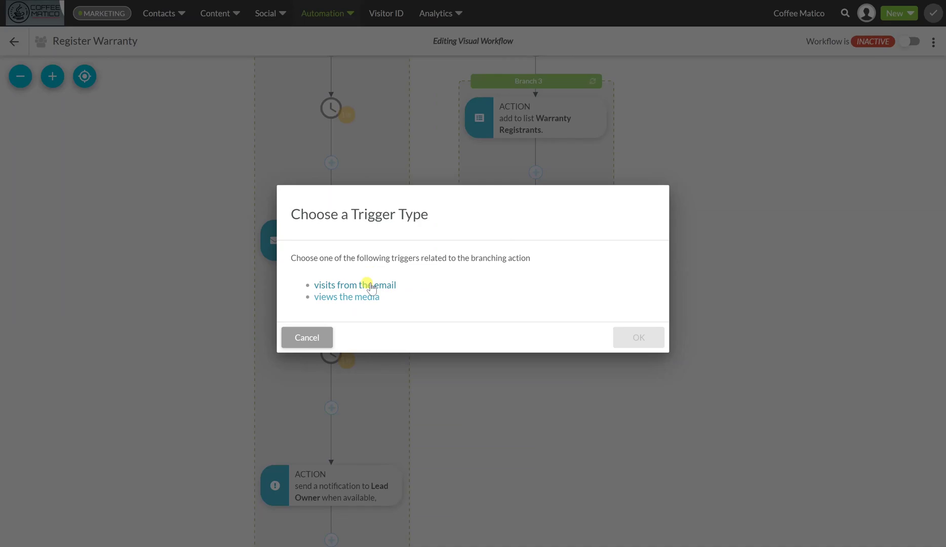
pyautogui.click(371, 288)
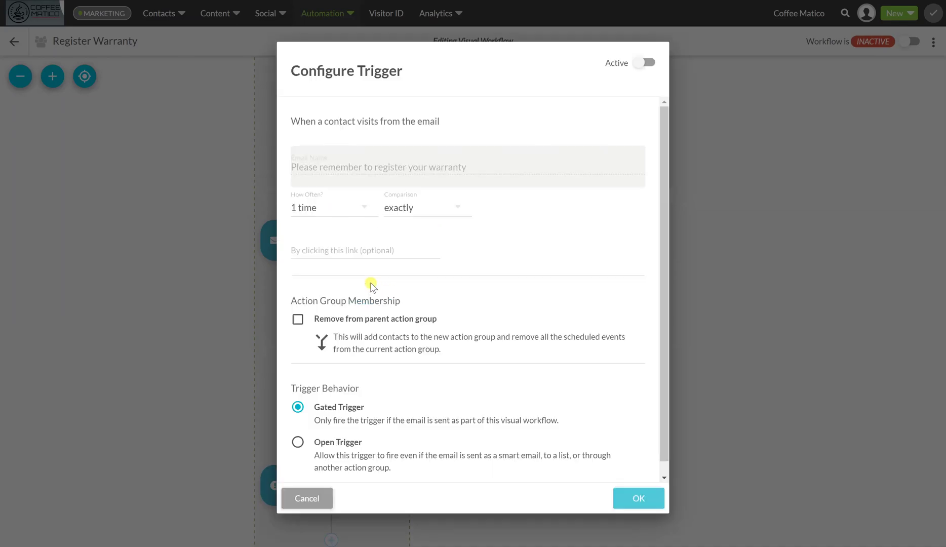
pyautogui.click(321, 249)
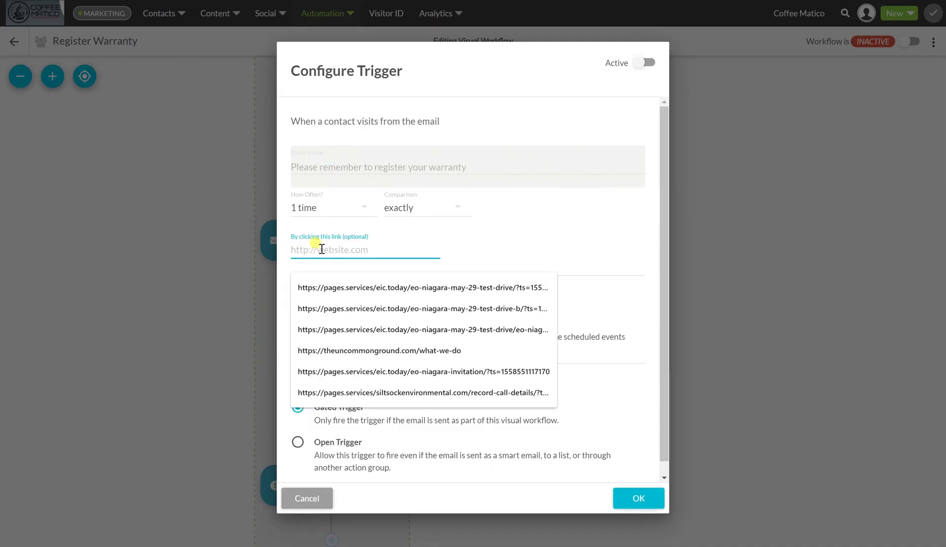
pyautogui.hotkey('ctrl', 'v')
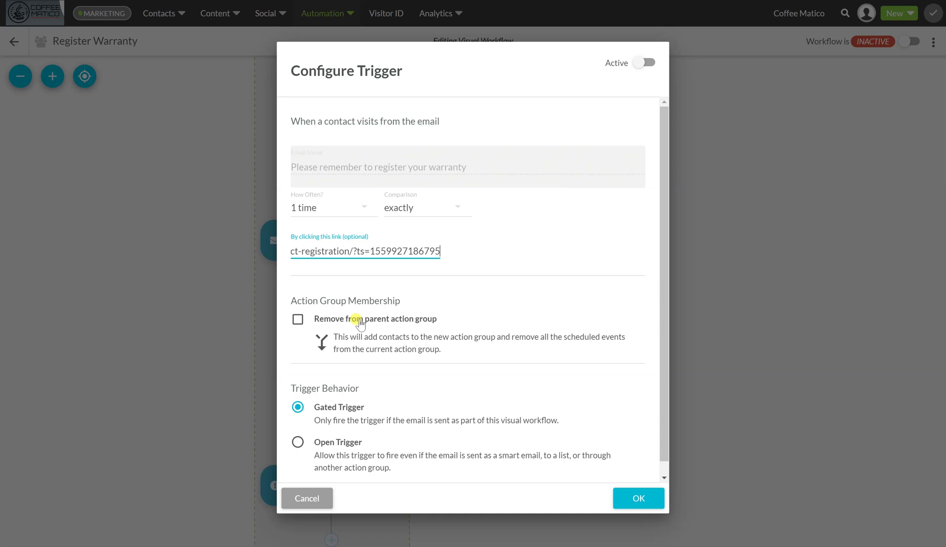
pyautogui.click(298, 320)
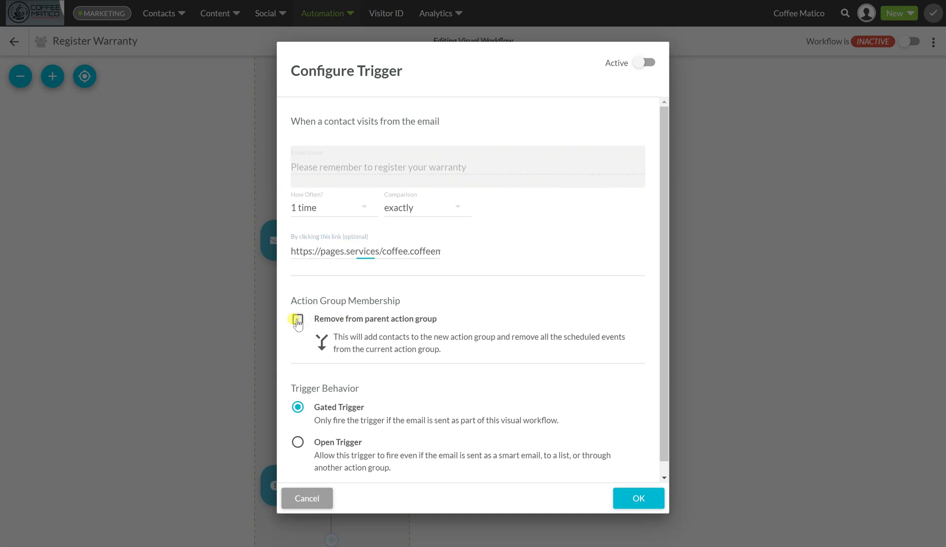
pyautogui.click(623, 498)
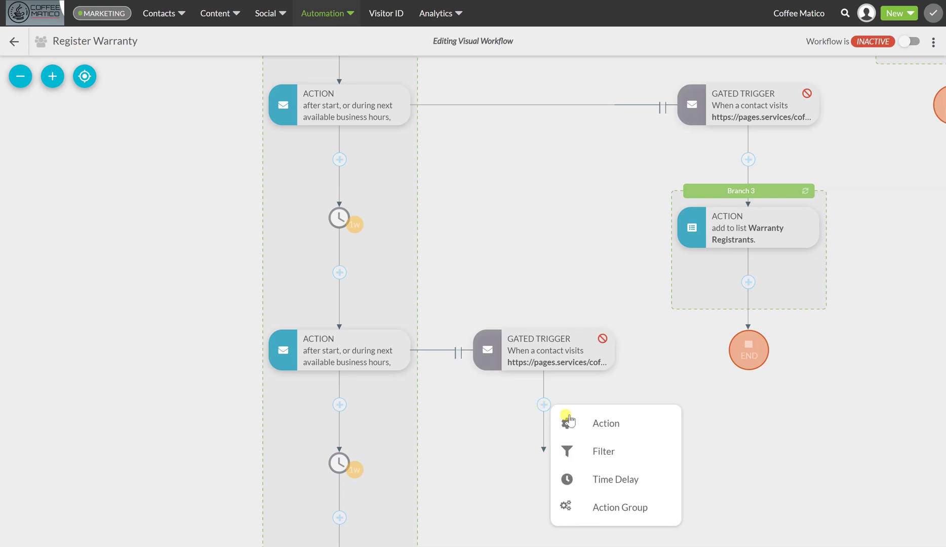
# - Add an action below the second reminder email's gated trigger that adds contacts to the Warranty Registrants list
pyautogui.click(590, 428)
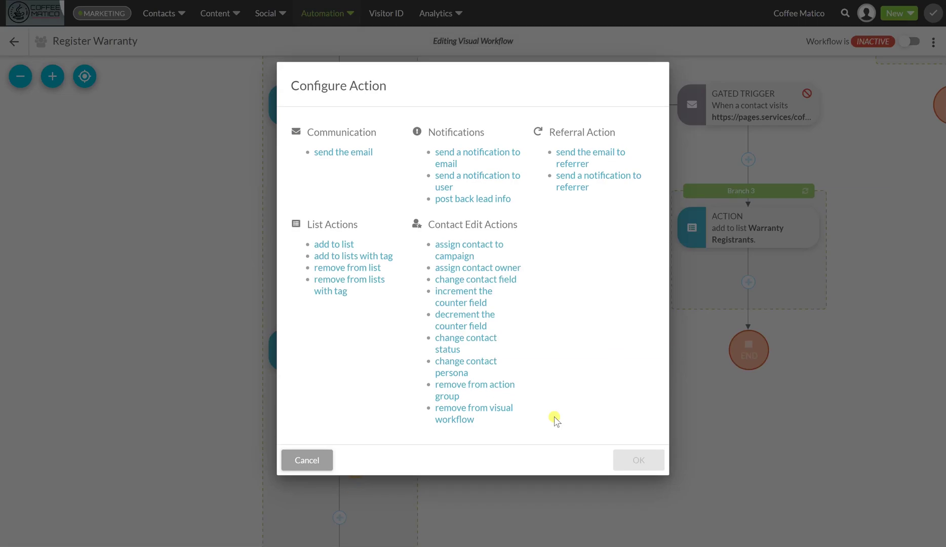
pyautogui.click(340, 245)
pyautogui.click(300, 294)
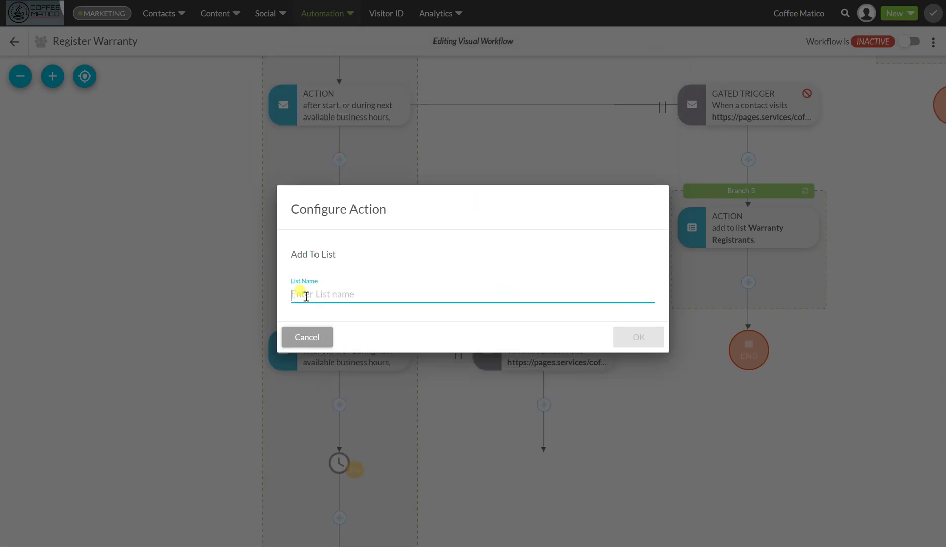
pyautogui.write('W')
pyautogui.click(316, 355)
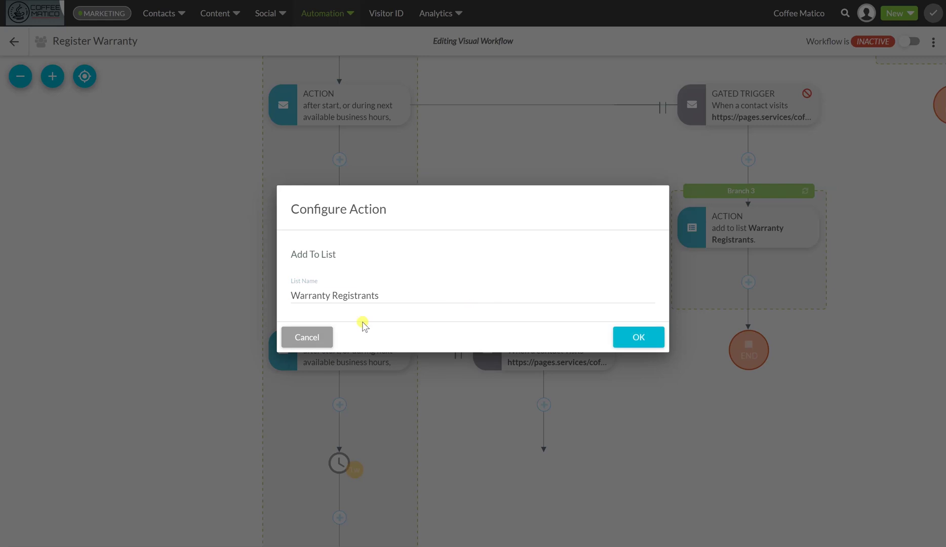
pyautogui.click(653, 337)
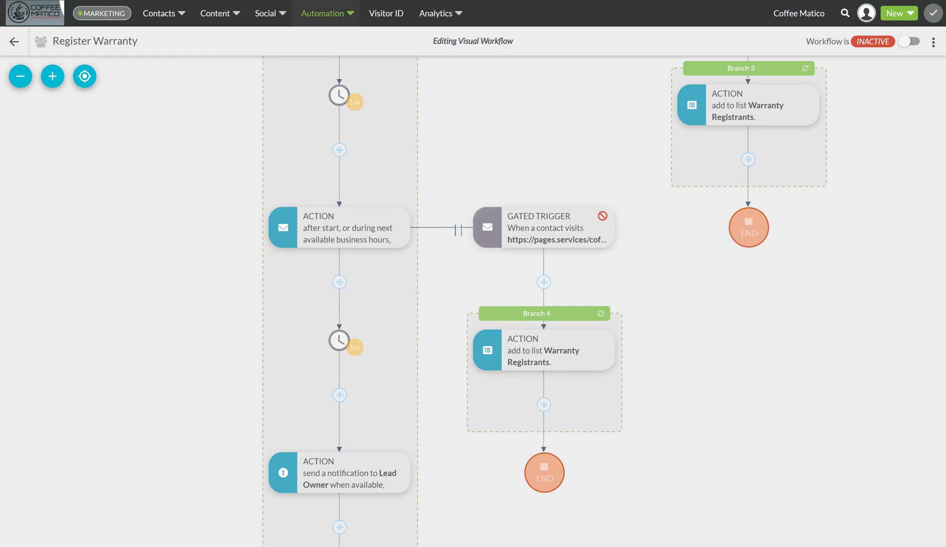
# - Review the Register Warranty workflow from its start, including the opening trigger and first list actions
pyautogui.hotkey('alt', 'Tab')
pyautogui.scroll(10, 488, 105)
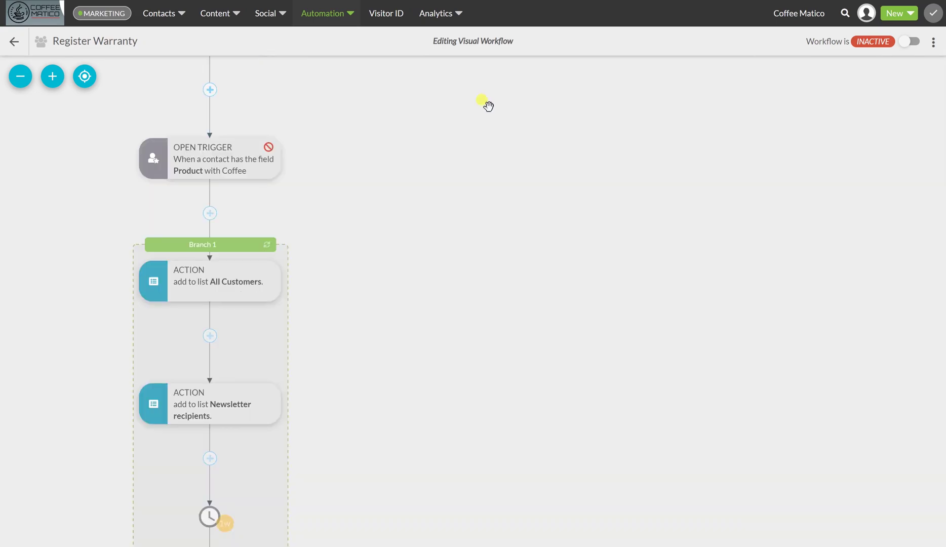
pyautogui.scroll(-5, 487, 105)
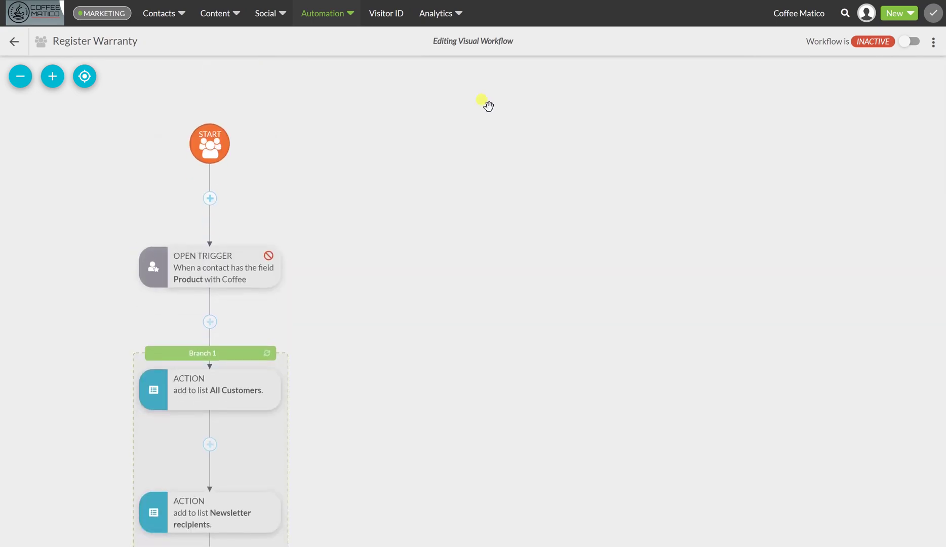
# - Review the workflow's delays, emails, gated triggers and Warranty Registrants branches down to the Lead Owner notification at its end
pyautogui.scroll(-2, 385, 267)
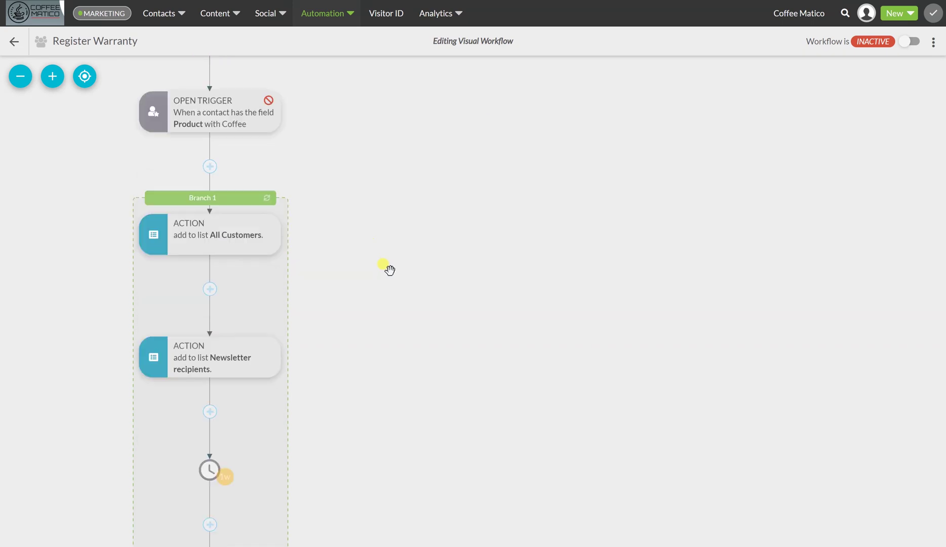
pyautogui.scroll(-3, 328, 219)
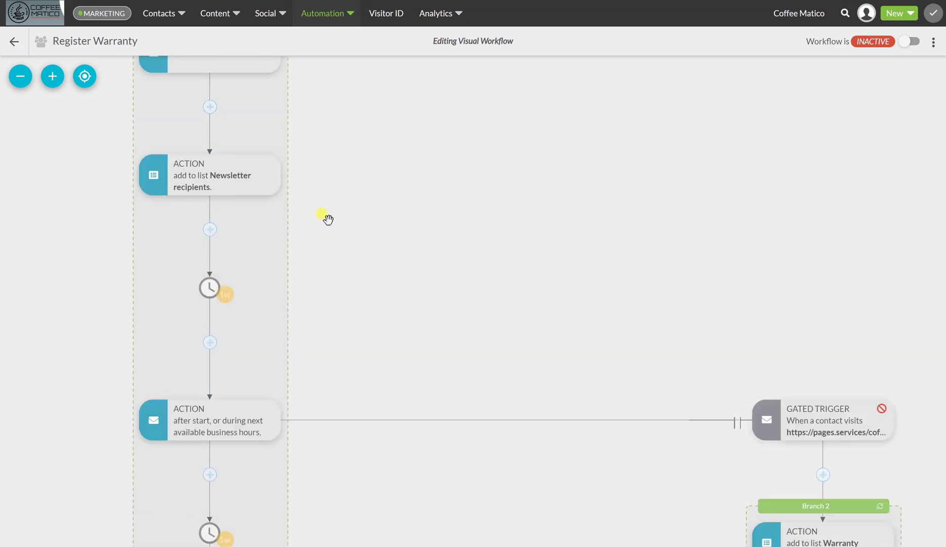
pyautogui.scroll(-2, 343, 179)
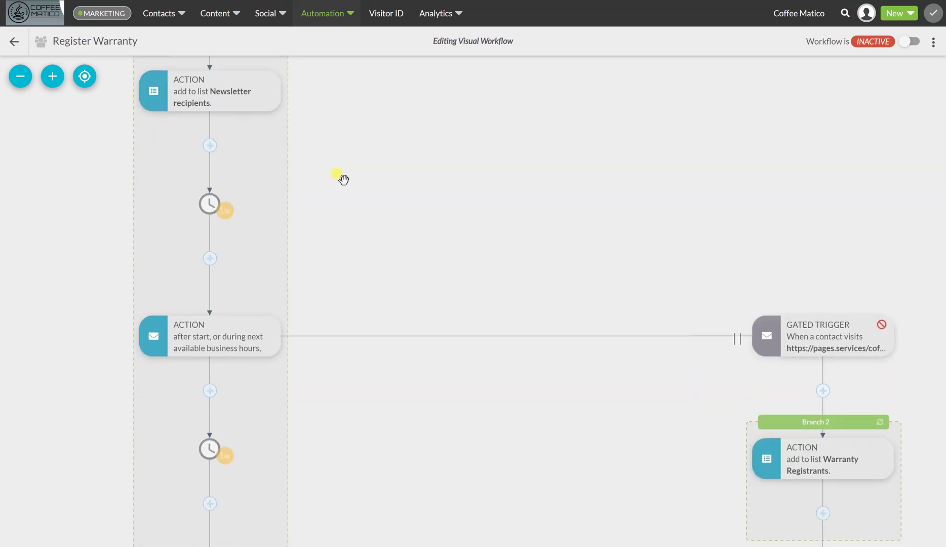
pyautogui.scroll(-2, 339, 254)
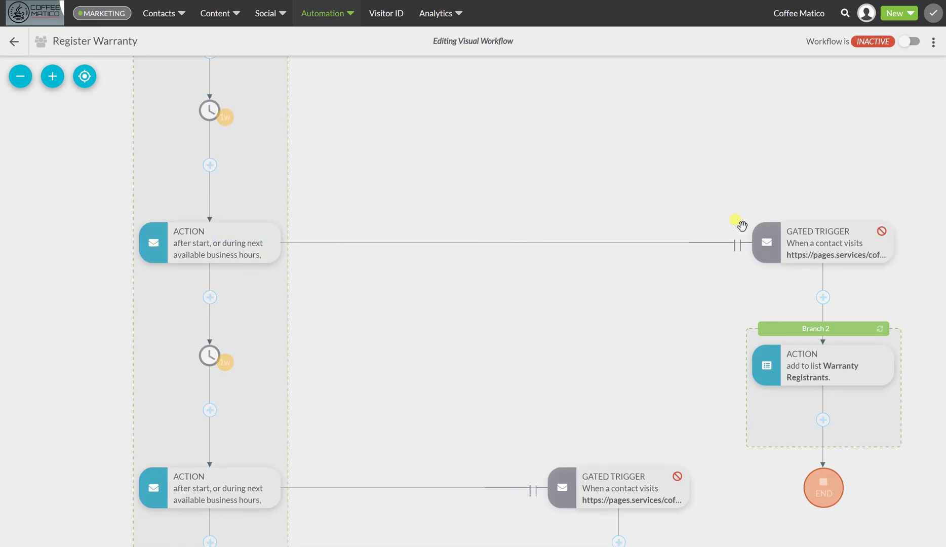
pyautogui.scroll(-1, 675, 308)
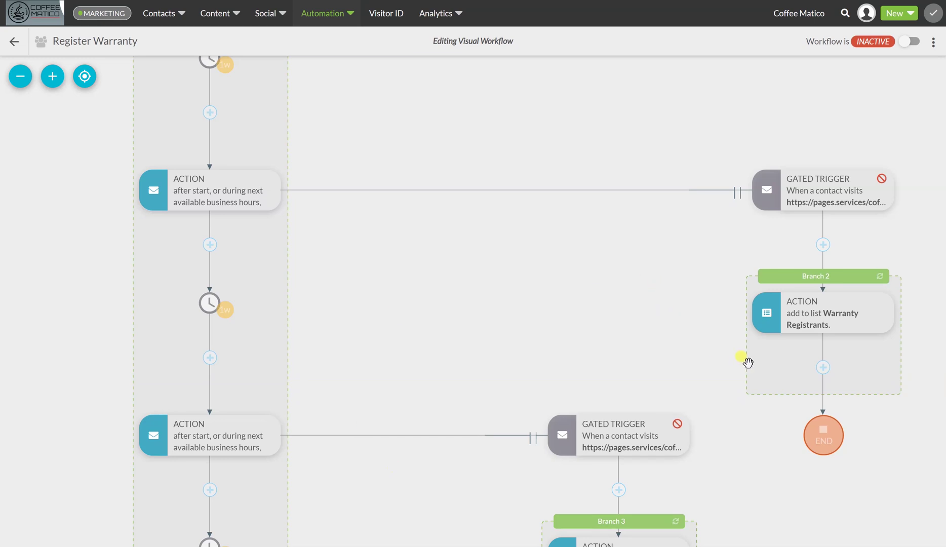
pyautogui.scroll(-2, 542, 319)
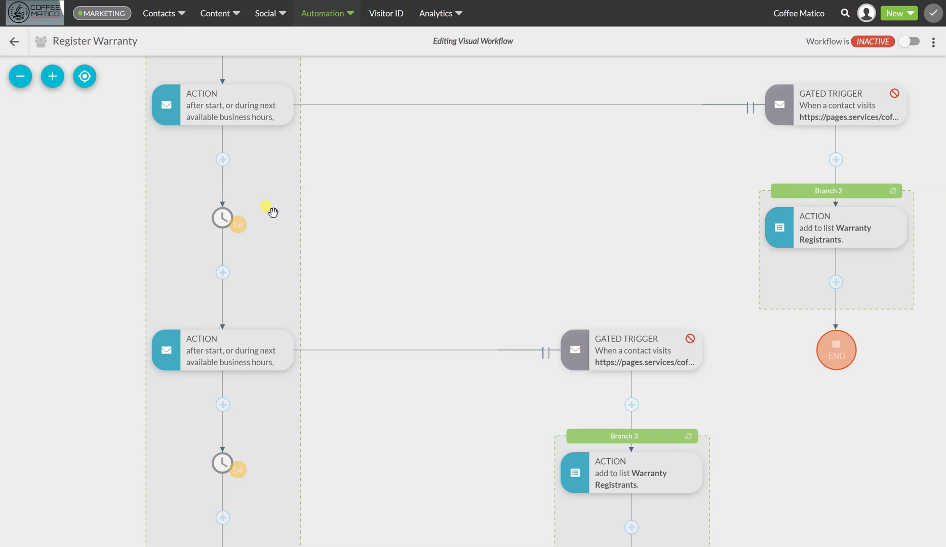
pyautogui.moveTo(272, 361)
pyautogui.scroll(-1, 327, 384)
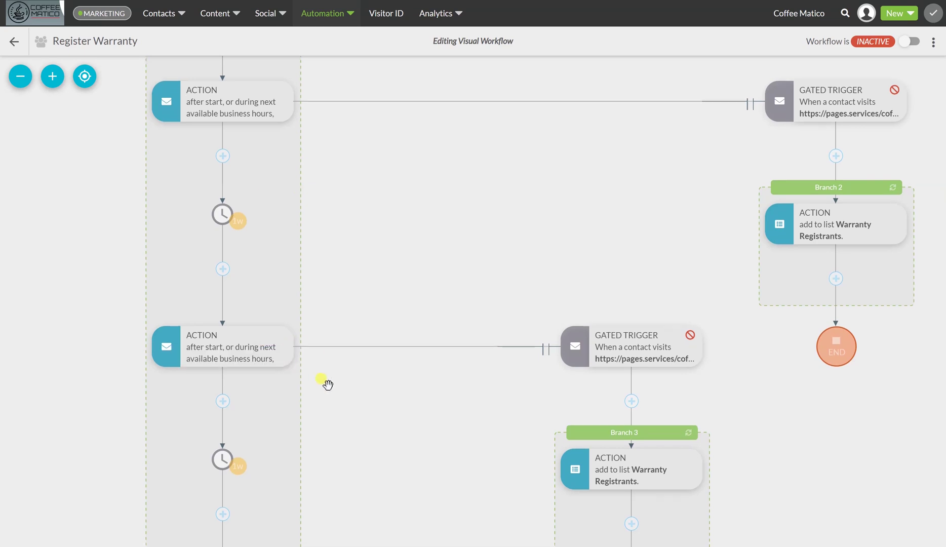
pyautogui.scroll(-3, 327, 383)
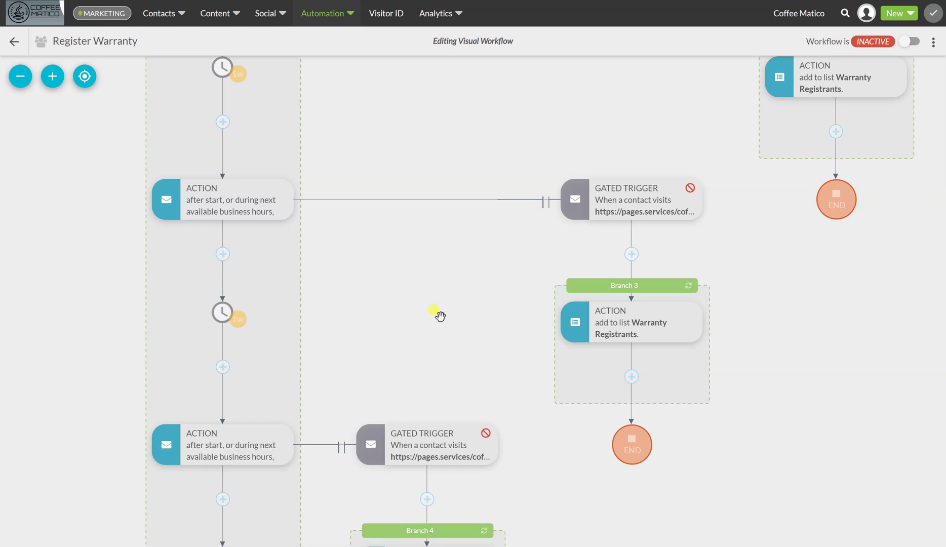
pyautogui.scroll(-4, 439, 316)
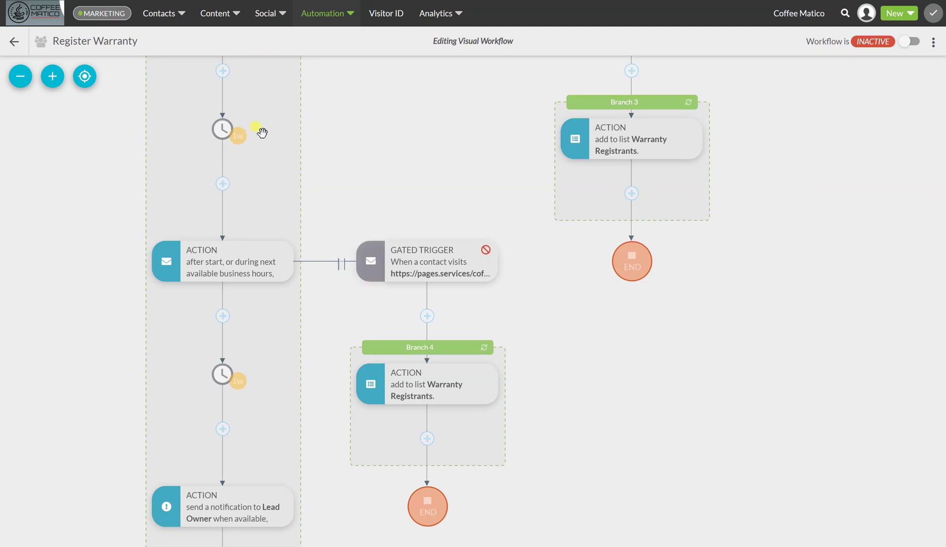
pyautogui.click(228, 276)
pyautogui.moveTo(394, 278)
pyautogui.click(408, 393)
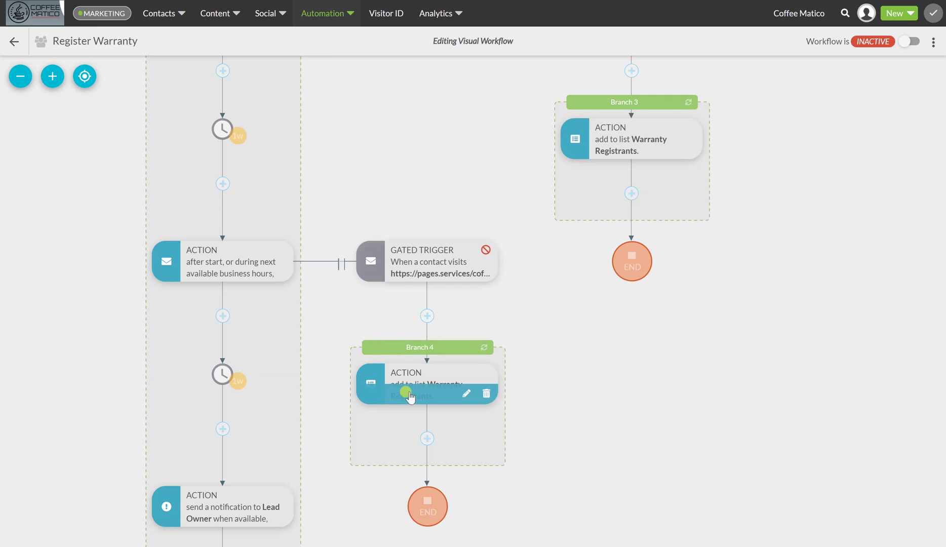
pyautogui.scroll(-3, 331, 414)
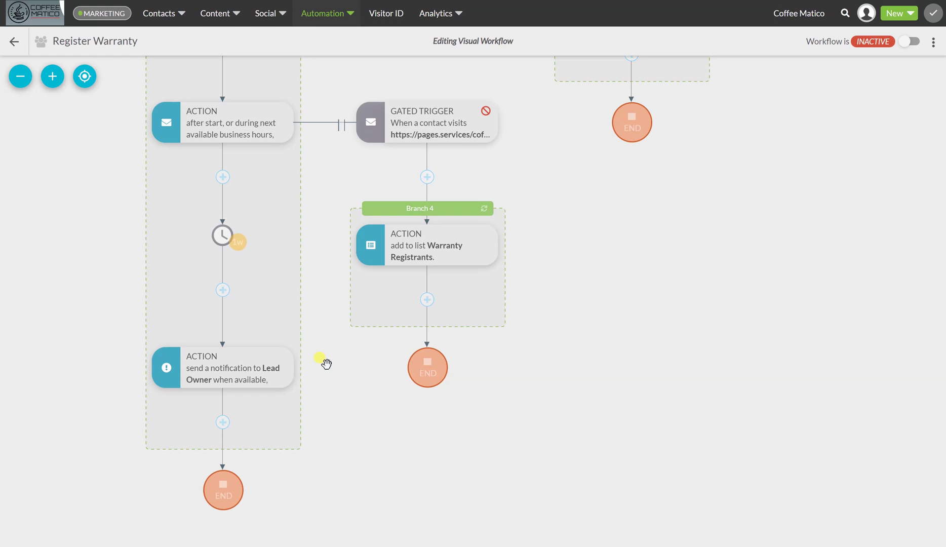
pyautogui.moveTo(215, 376)
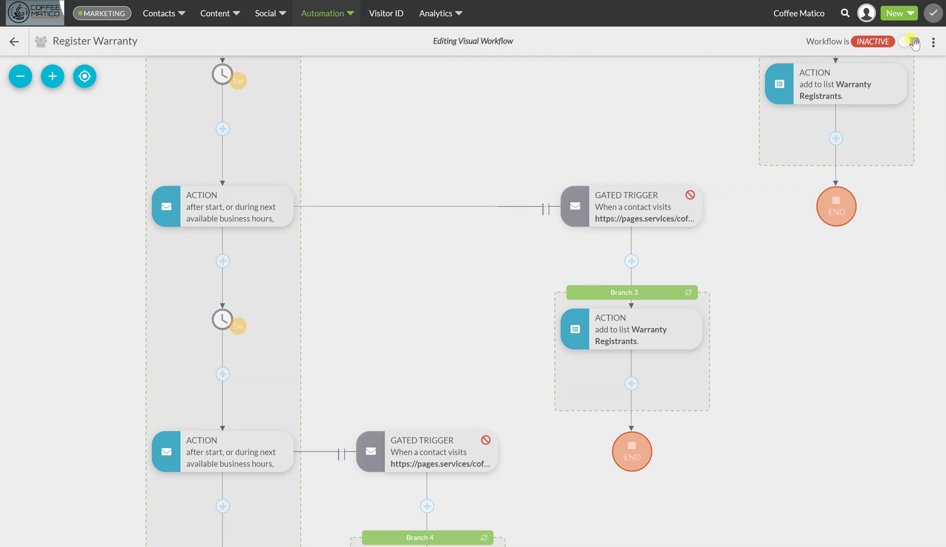
# - Activate the Register Warranty workflow and return to the workflows list
pyautogui.click(913, 42)
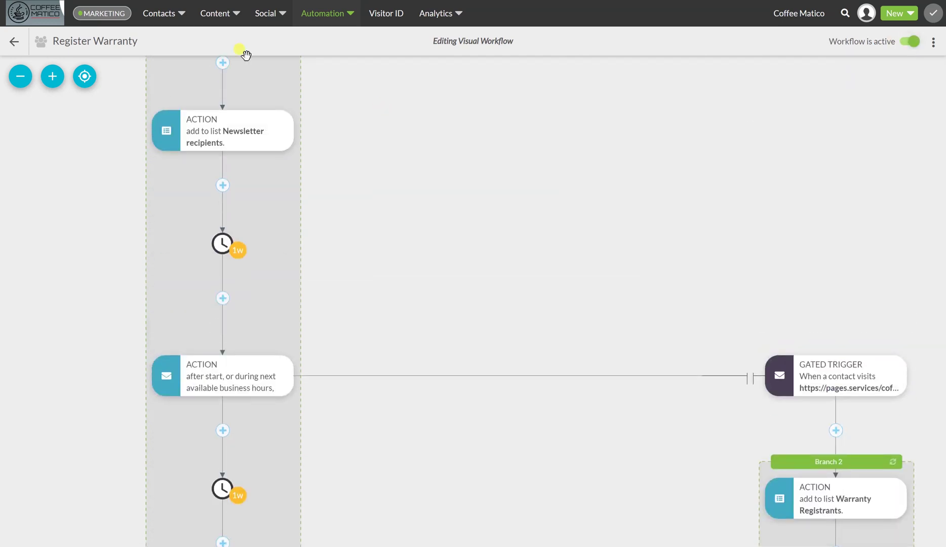
pyautogui.click(13, 43)
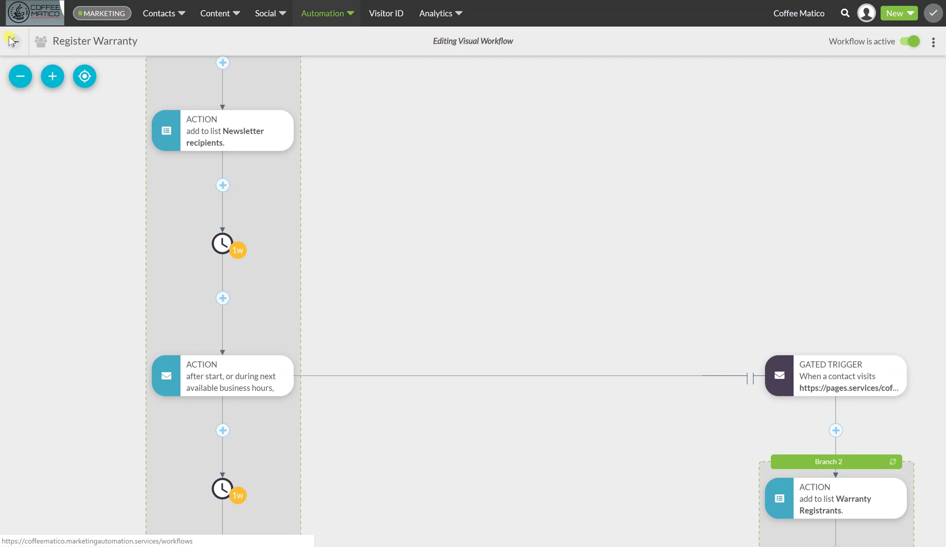